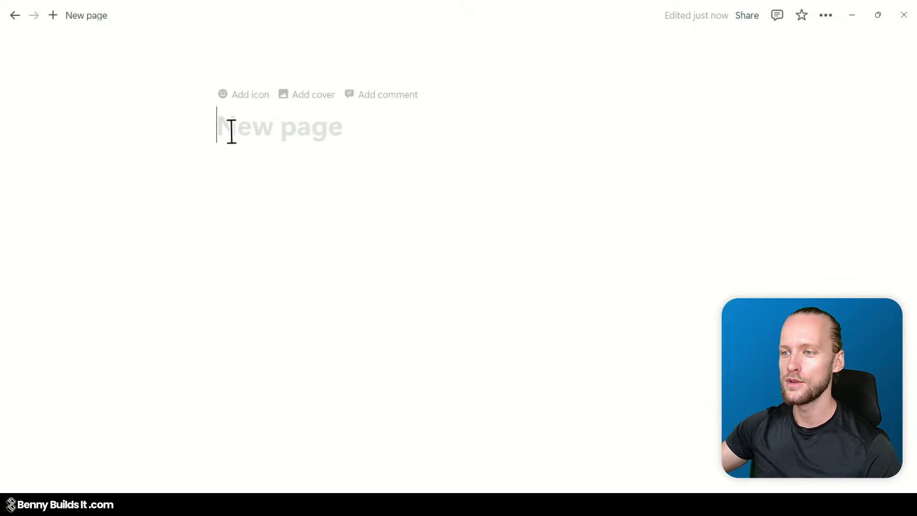
Title the new page "Daily Routine Planner" and give it the solid clock icon
type("Daily Routi")
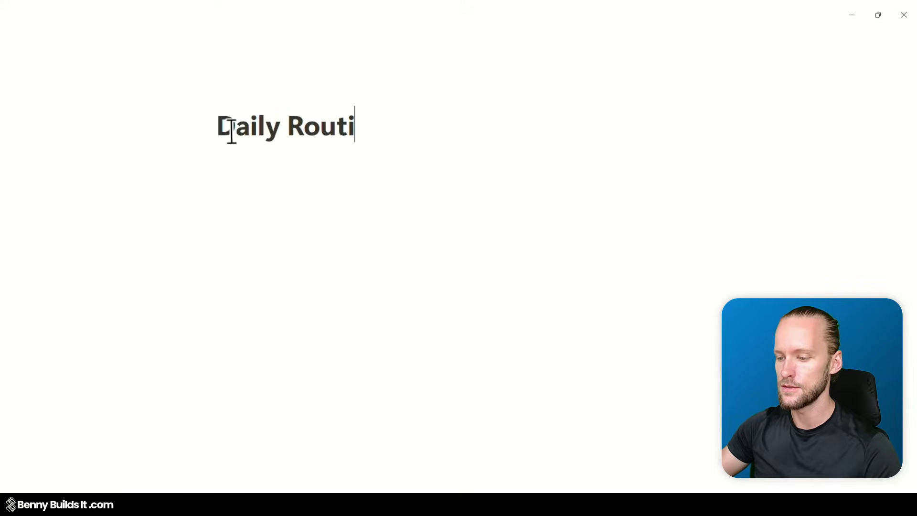
type("ne Planner")
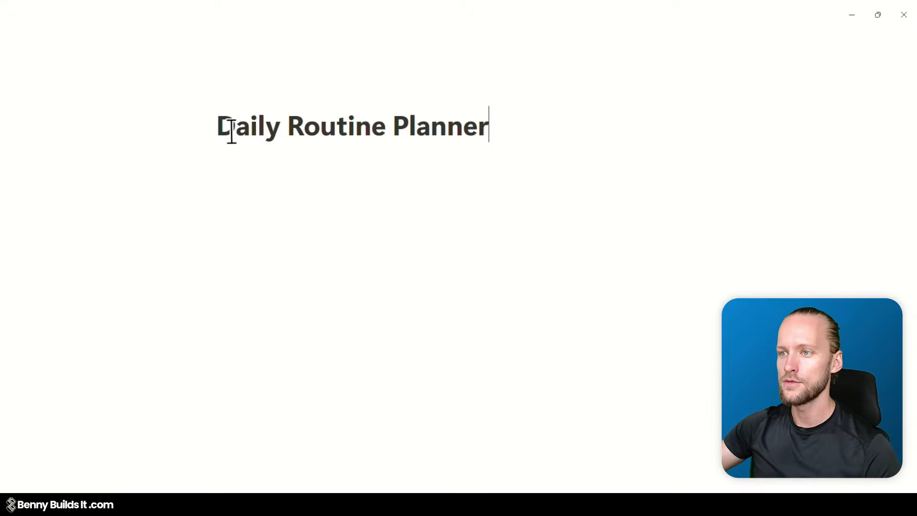
left_click(240, 109)
left_click(244, 113)
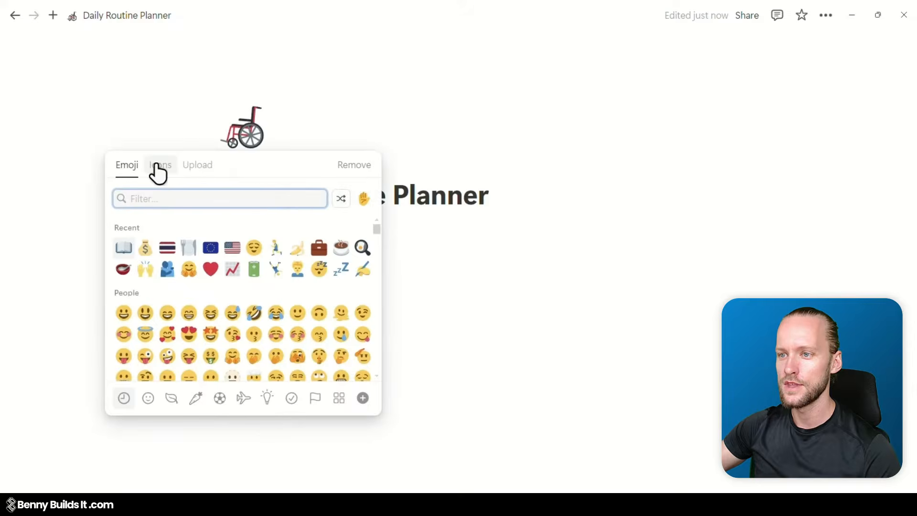
left_click(156, 165)
type("clock")
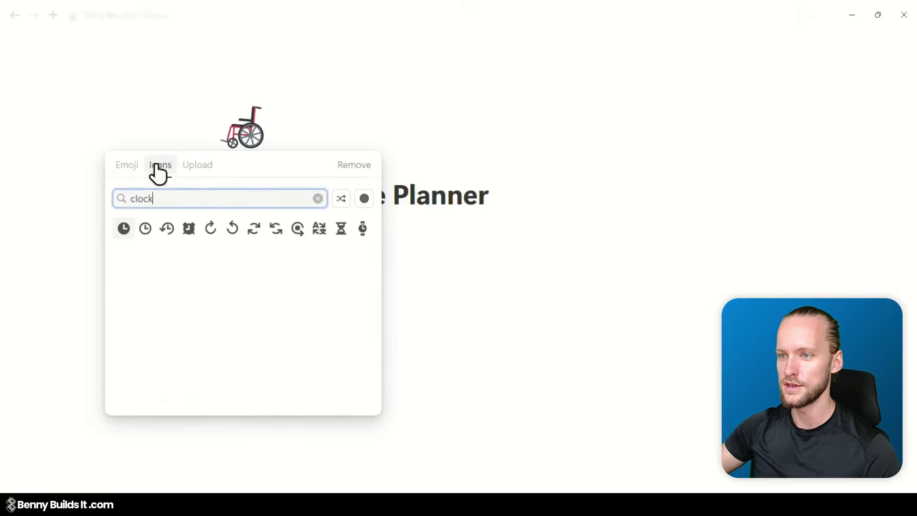
left_click(123, 229)
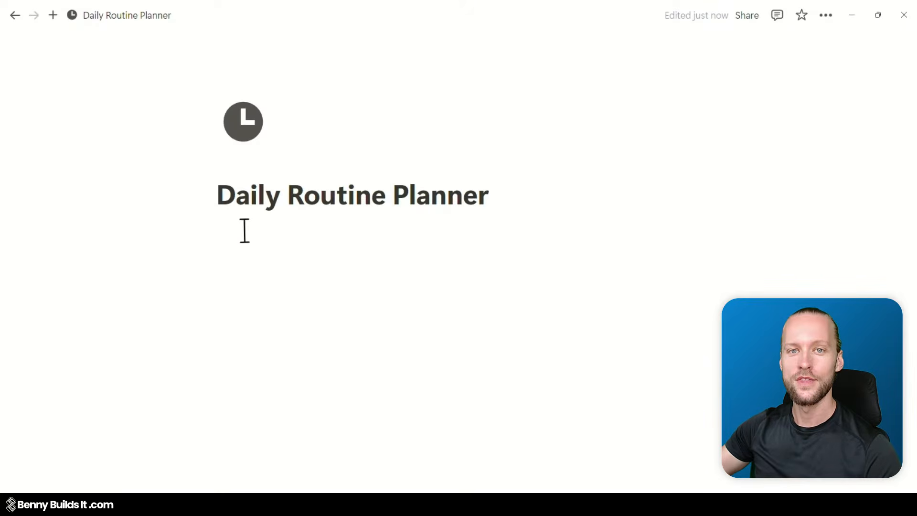
Insert a callout block below the page title and start it with a heading reading "Content"
left_click(241, 233)
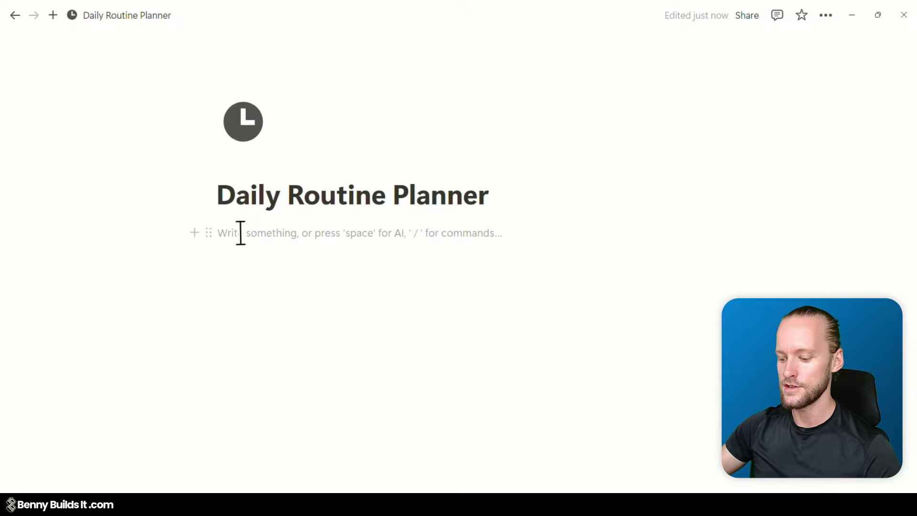
type("/call")
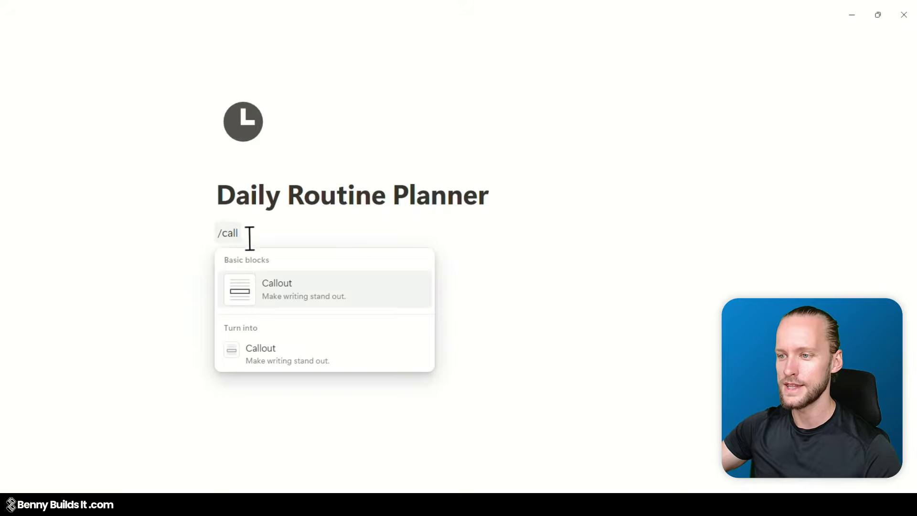
left_click(364, 299)
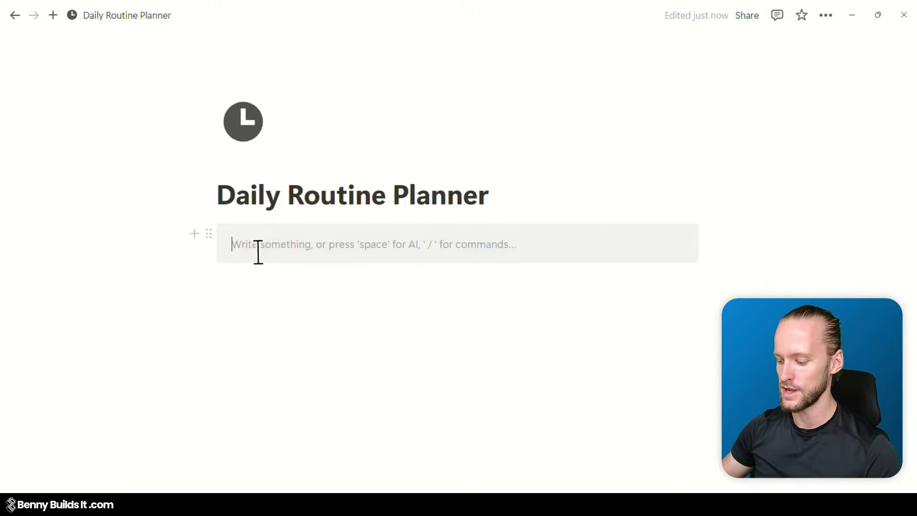
type("## Cont")
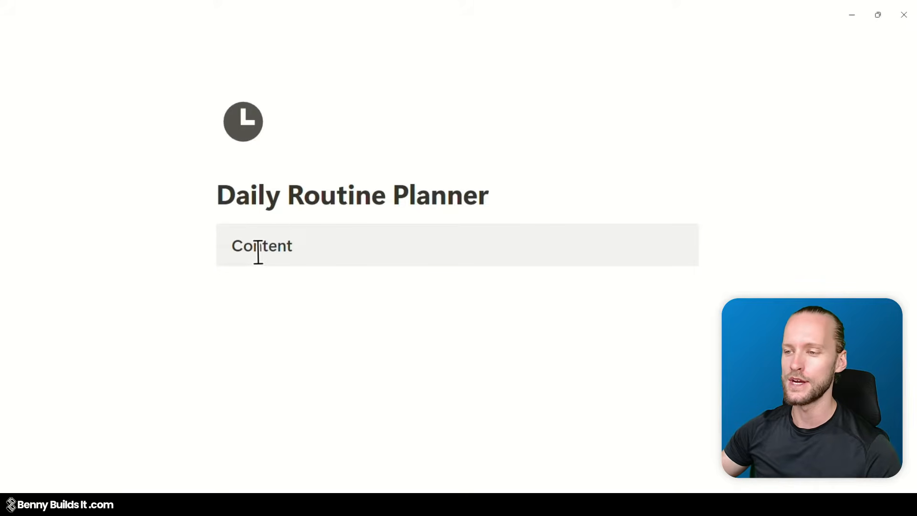
Add a full-page database under the Content heading in the callout and title it "Daily Routine Planner Database"
key("Return")
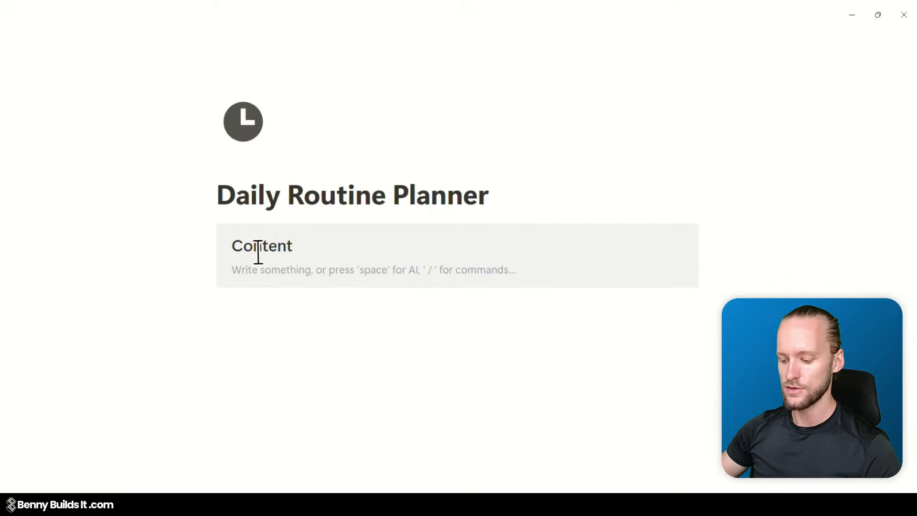
type("/data")
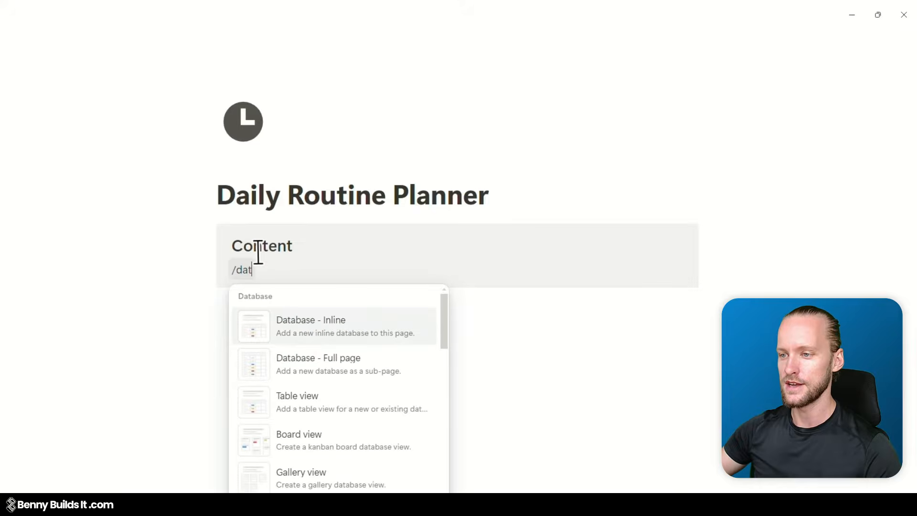
left_click(385, 366)
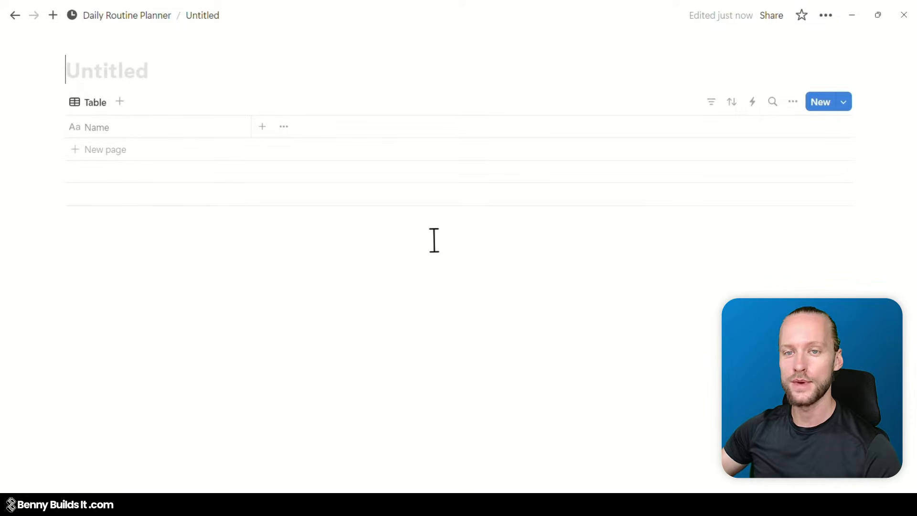
type("Daily Routine")
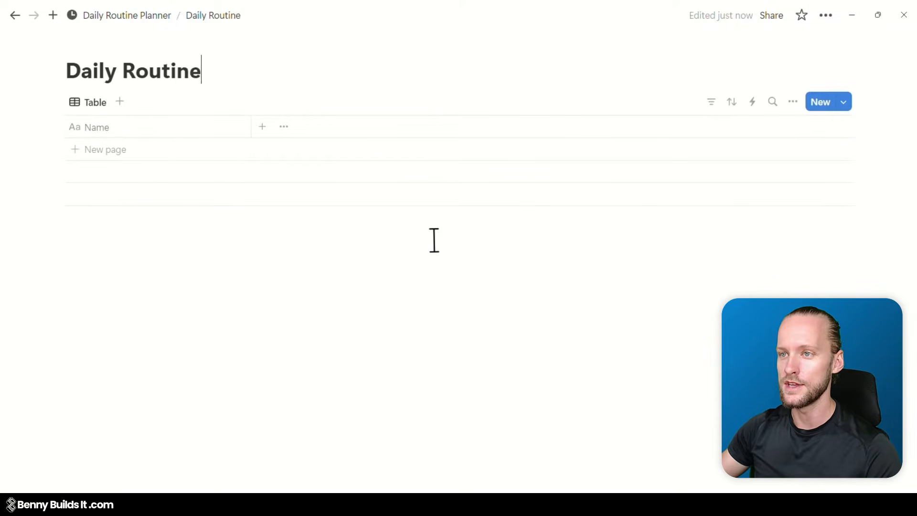
type(" Planner Databa")
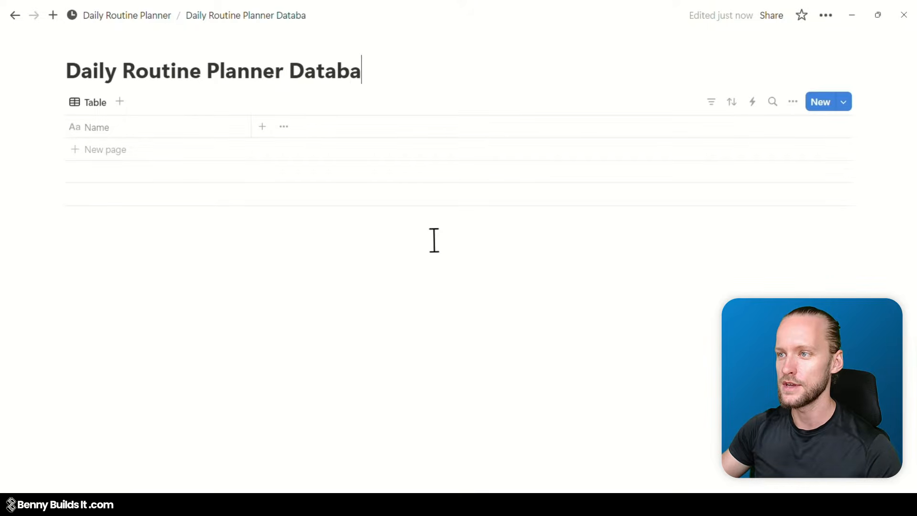
type("se")
Give the Daily Routine Planner Database the stacked-disk database icon
key("ctrl+backslash")
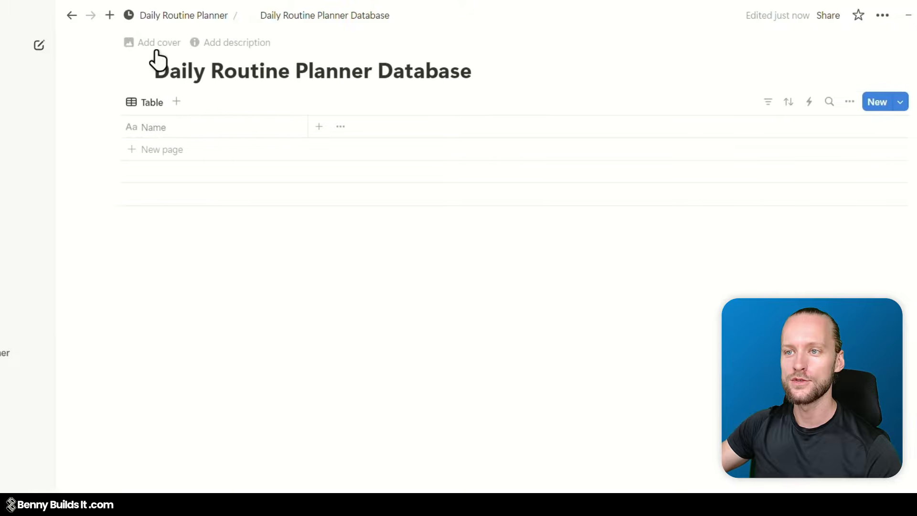
left_click(78, 97)
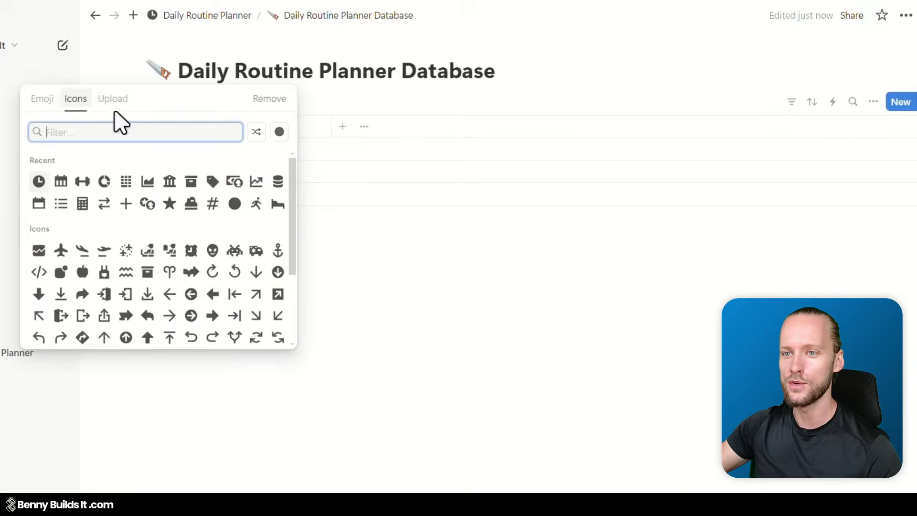
type("data")
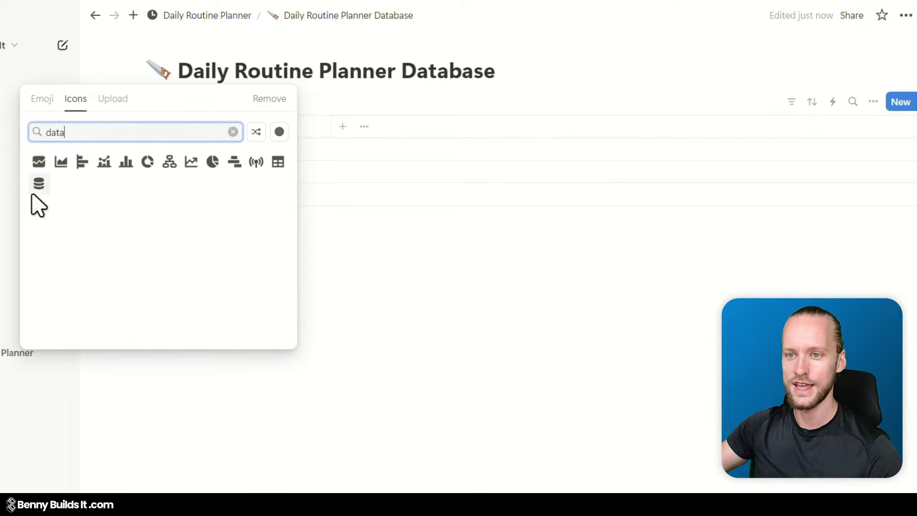
left_click(38, 184)
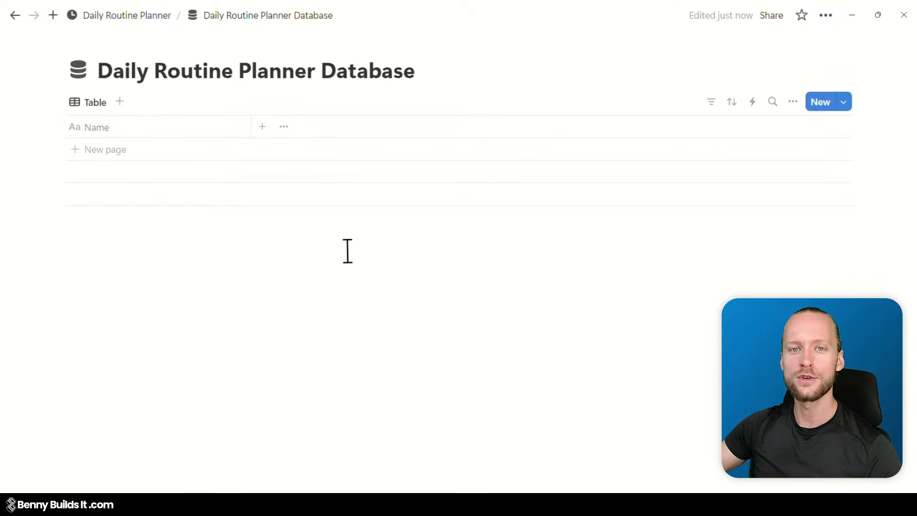
Rename the database's table view to "All" and give the view the database icon
left_click(93, 108)
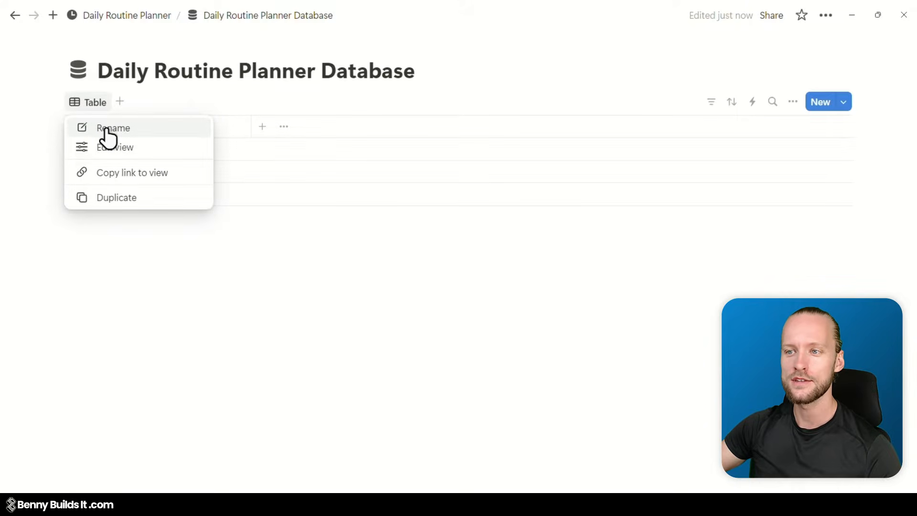
left_click(105, 128)
type("All")
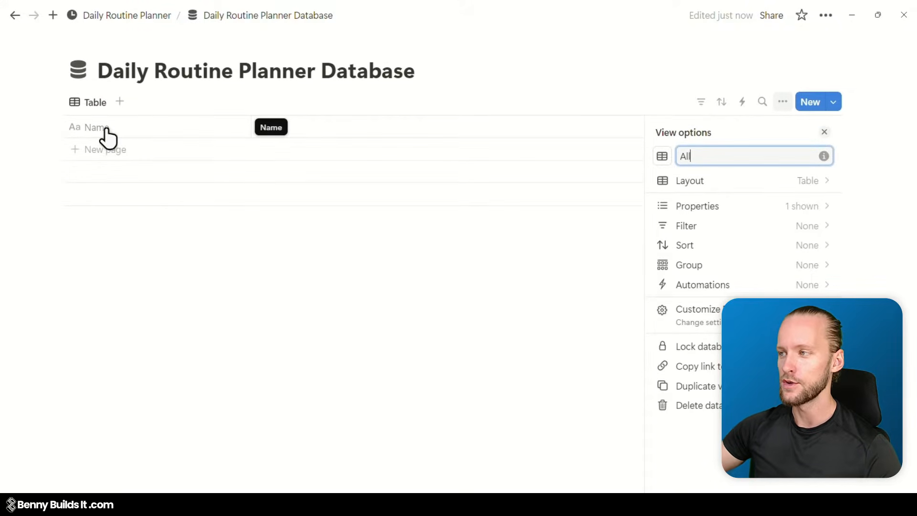
left_click(663, 157)
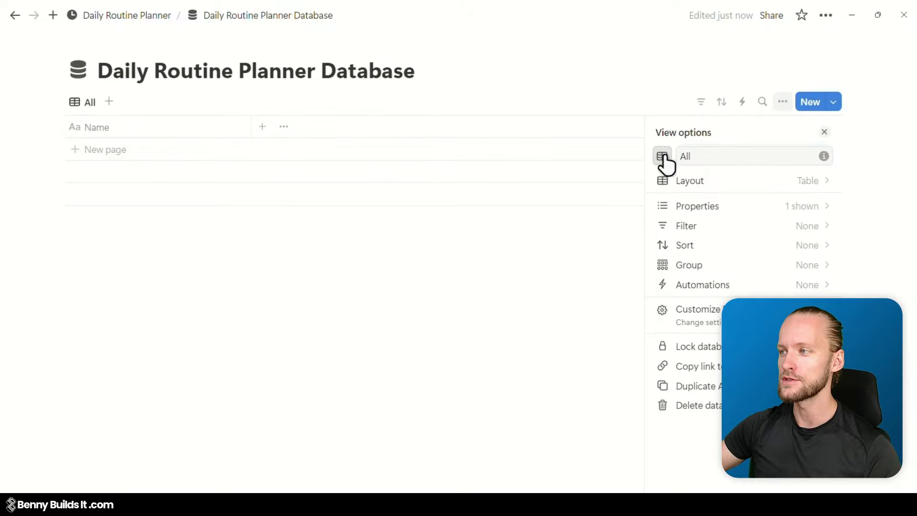
left_click(663, 157)
left_click(541, 261)
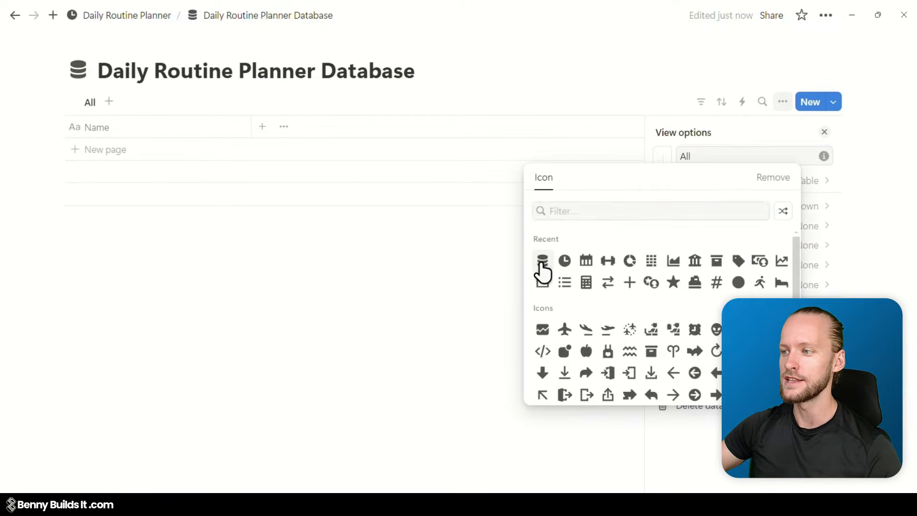
left_click(348, 250)
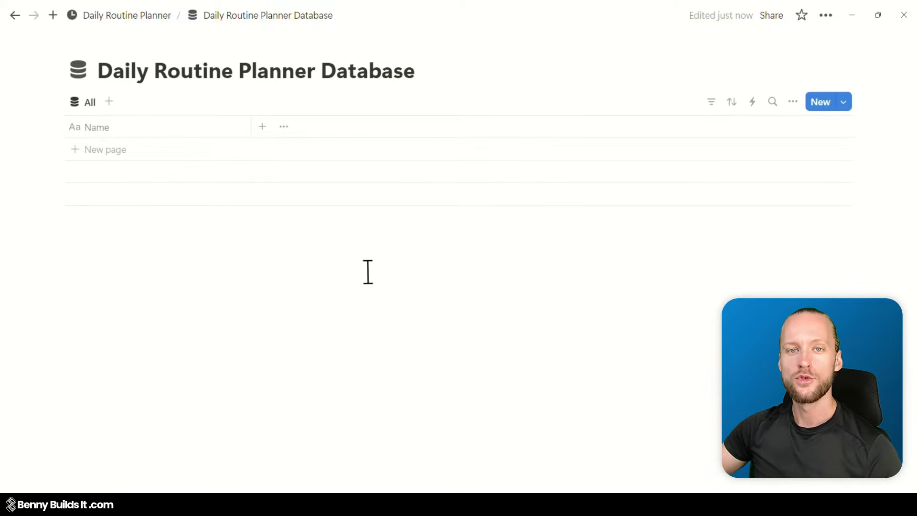
Add a text property named "Time" to the database and give it the solid clock icon
left_click(262, 128)
type("Text")
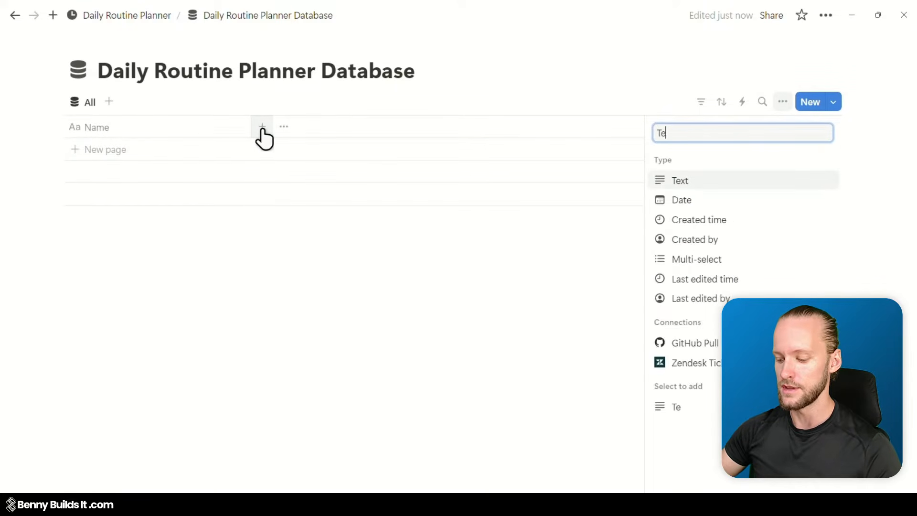
left_click(743, 187)
type("Time")
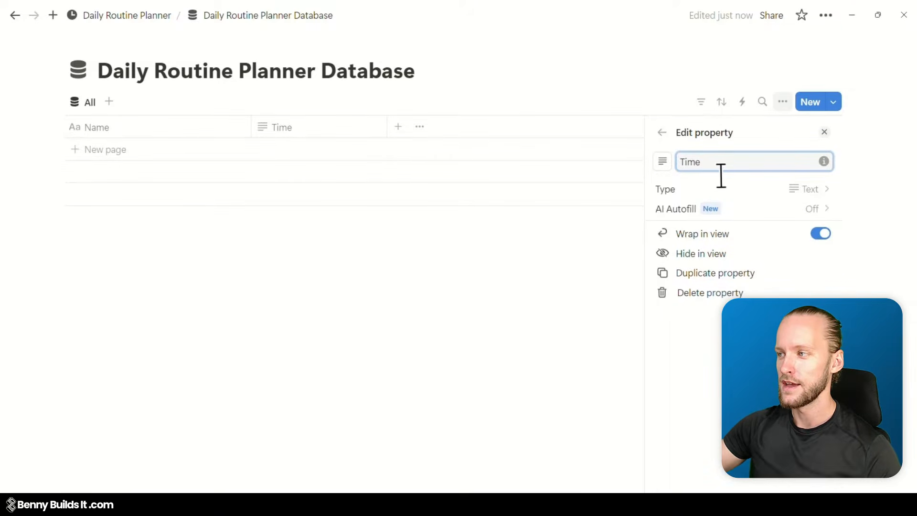
left_click(662, 164)
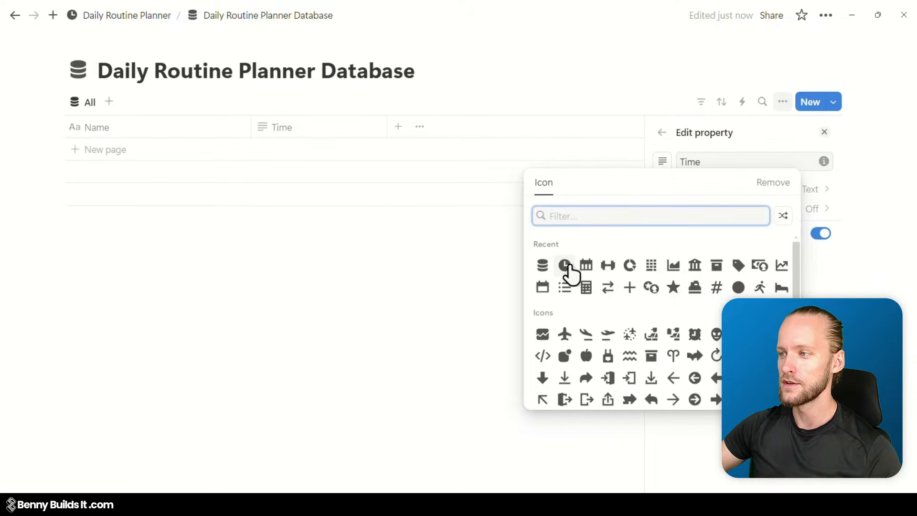
left_click(566, 268)
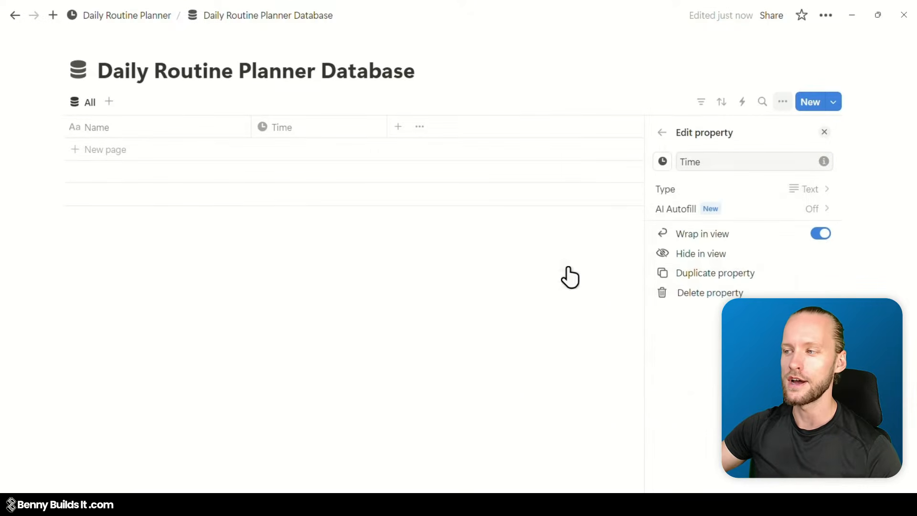
left_click(457, 274)
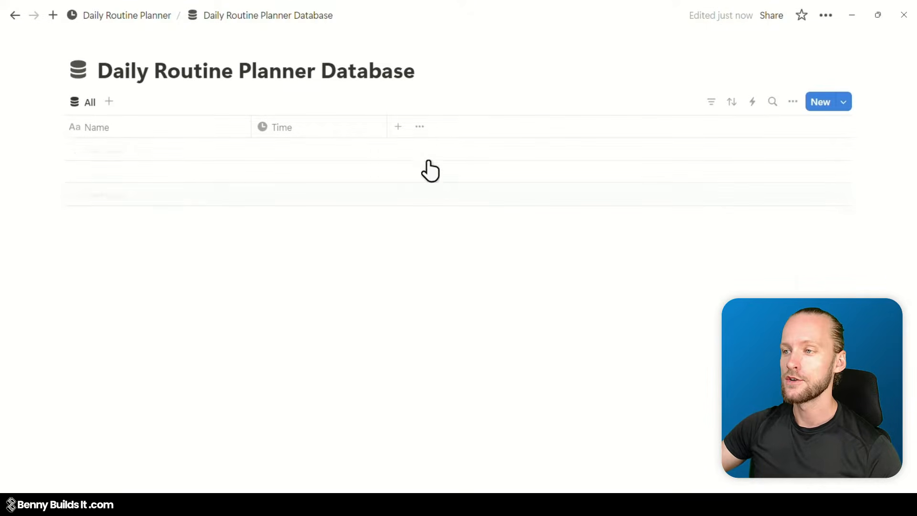
Add a multi-select property named "Days" to the database
left_click(397, 126)
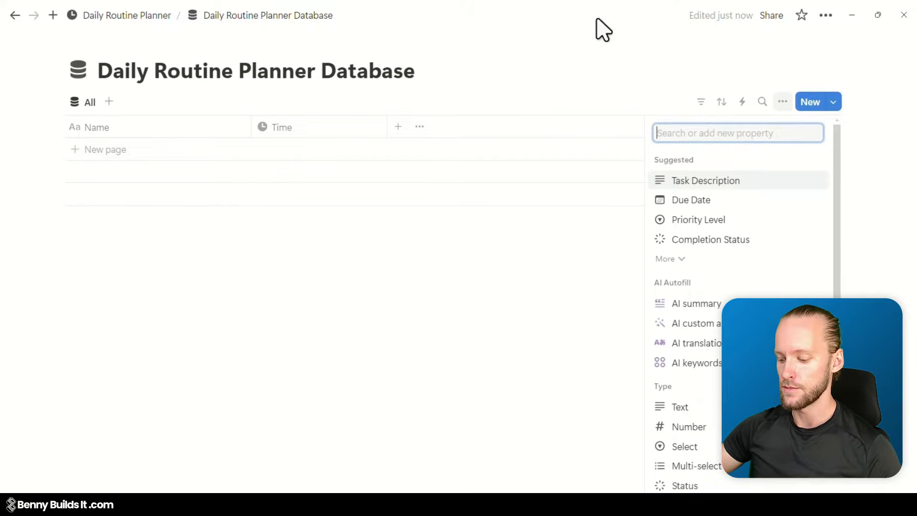
type("multi")
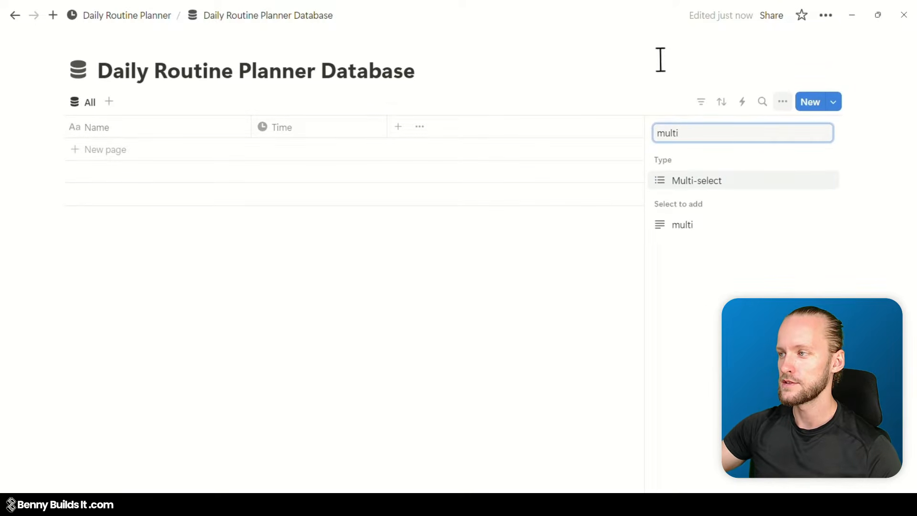
left_click(745, 184)
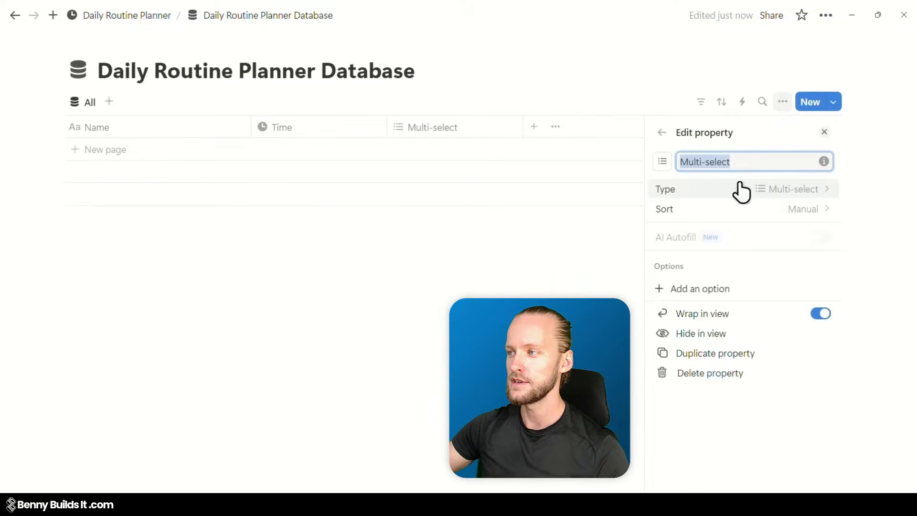
type("Days")
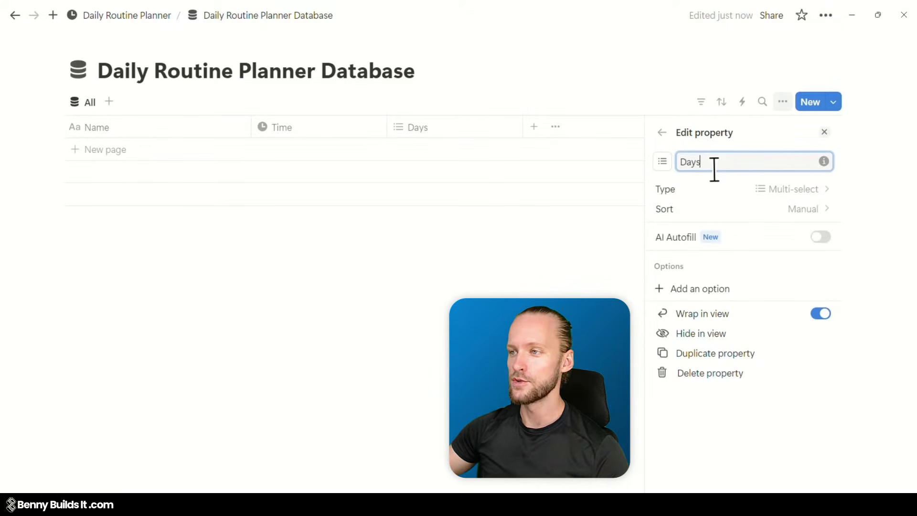
left_click(728, 263)
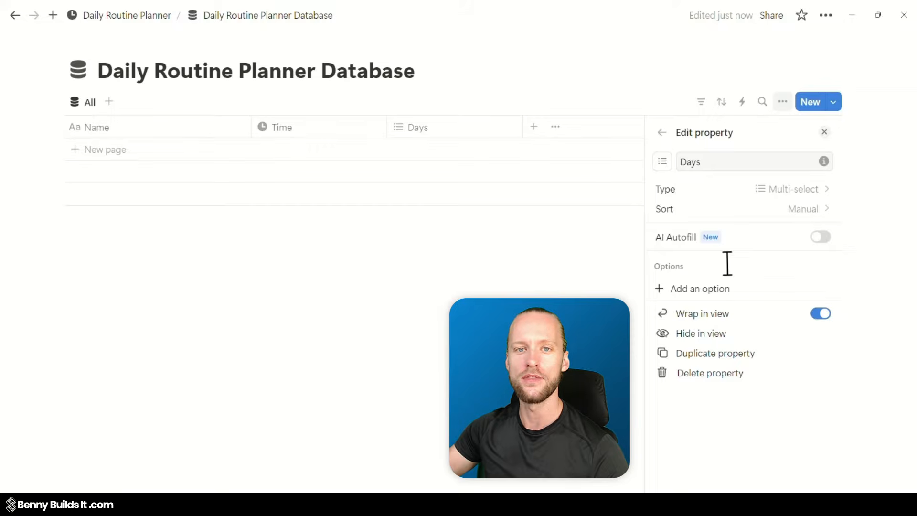
Add the options Monday, Tuesday, Wednesday, Thursday, Friday, Saturday and Sunday to the Days property
left_click(706, 288)
type("Monday")
key("Return")
type("Tuesda")
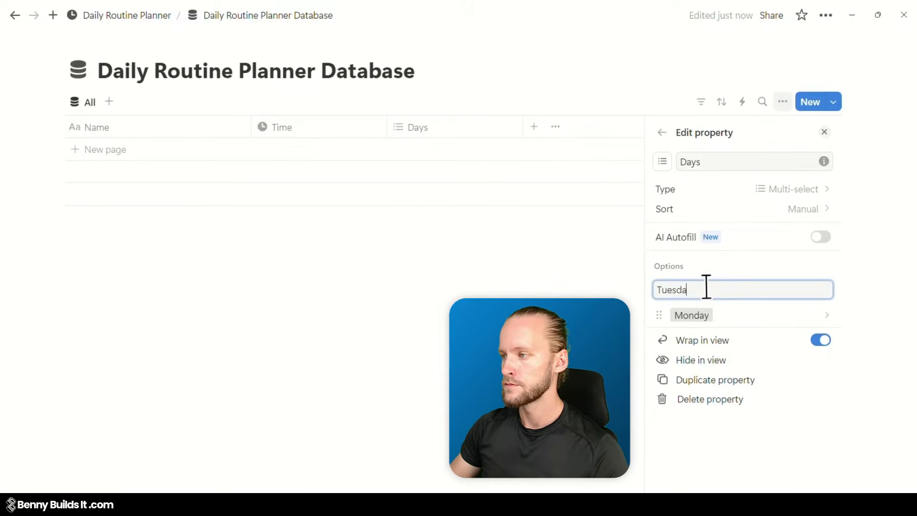
type("y")
key("Return")
type("Wednesday")
key("Return")
type("Thursday")
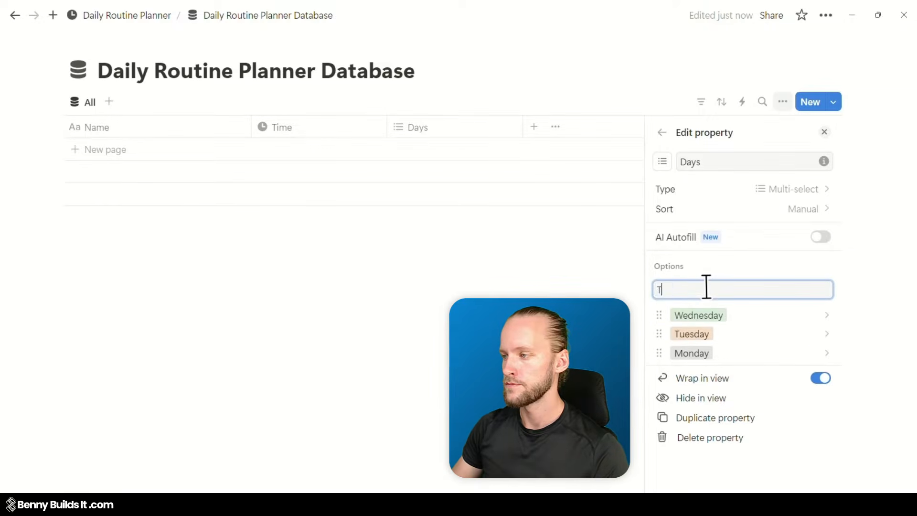
key("Return")
type("Friday")
key("Return")
Reorder the Days property's options so they run chronologically from Monday to Sunday
left_click_drag(660, 429, 660, 370)
left_click_drag(659, 430, 659, 390)
left_click_drag(660, 429, 660, 408)
Color the Days options: Monday, Wednesday and Friday green, Tuesday and Thursday yellow, Saturday pink, and Sunday blue
left_click(826, 315)
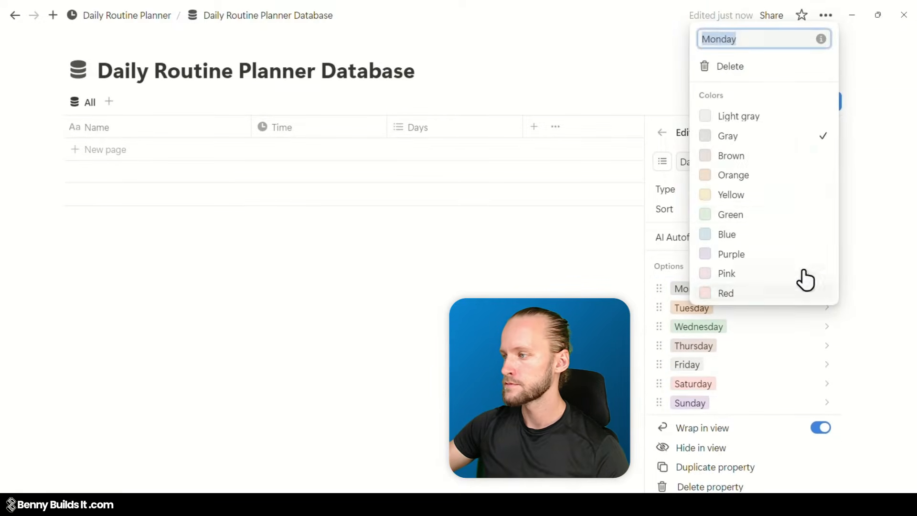
left_click(783, 214)
left_click(828, 307)
left_click(784, 188)
left_click(828, 346)
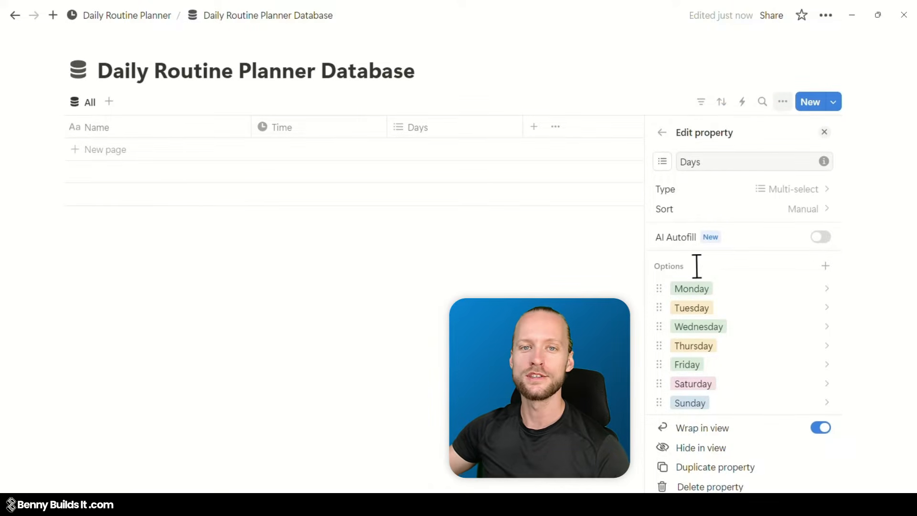
left_click(443, 307)
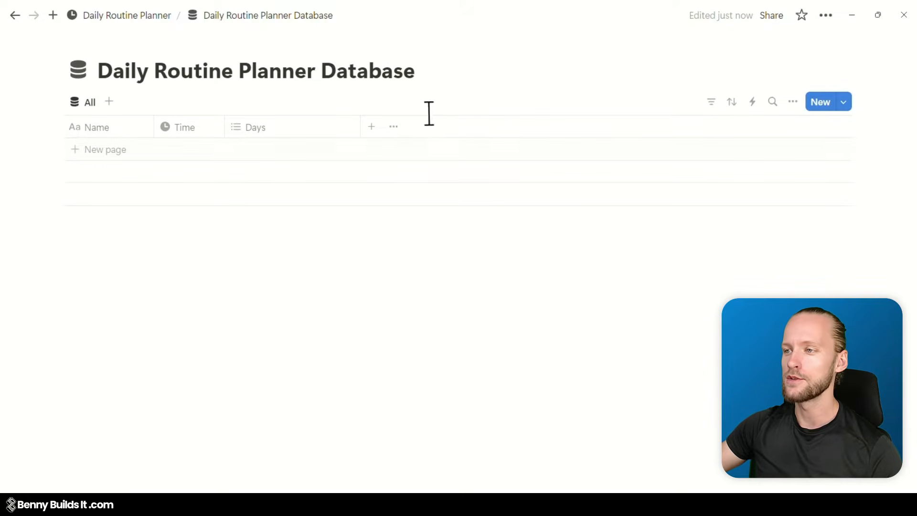
Add a formula property named "Today Check" to the database
left_click(370, 128)
type("fo")
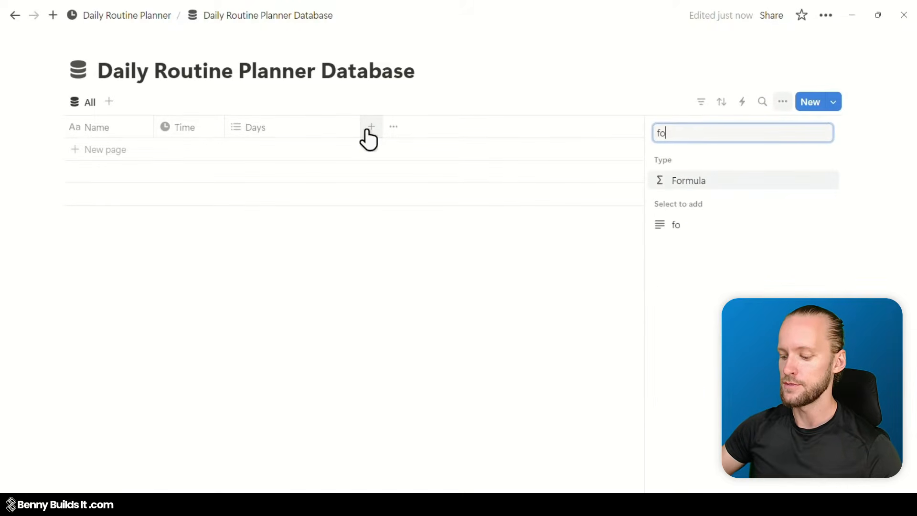
type("rmu")
key("Return")
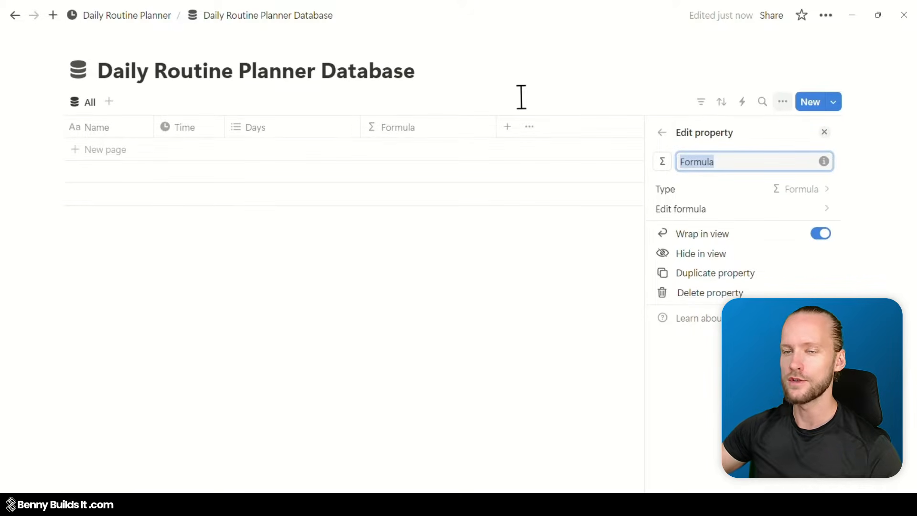
type("Toda")
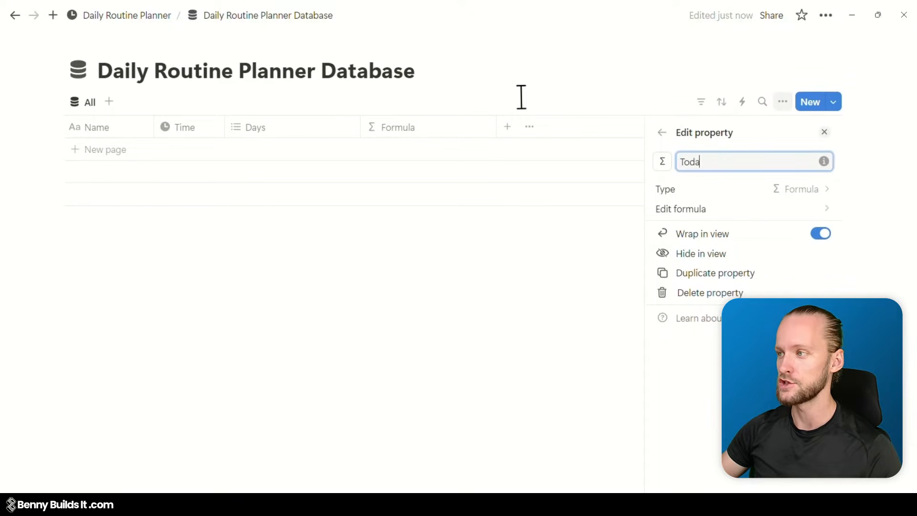
type("y Check")
left_click(403, 262)
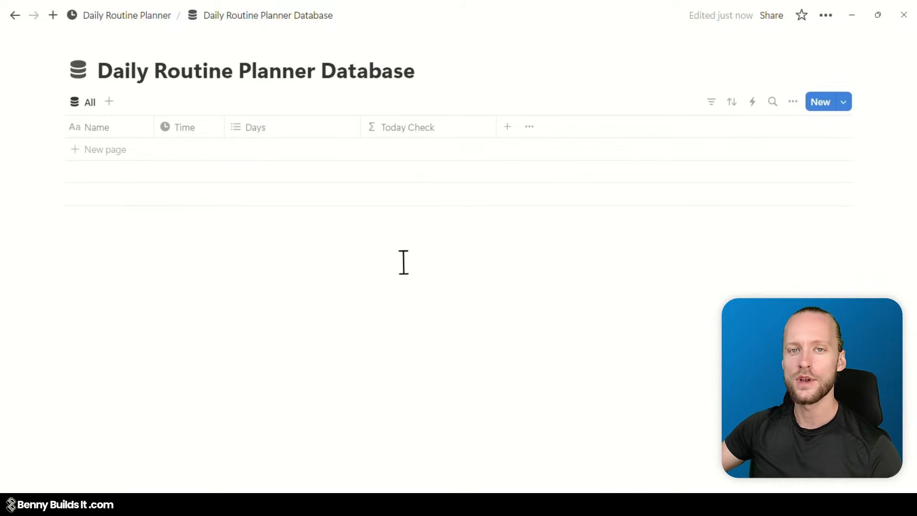
Duplicate the Today Check property and rename the copy "Time Check"
left_click(450, 139)
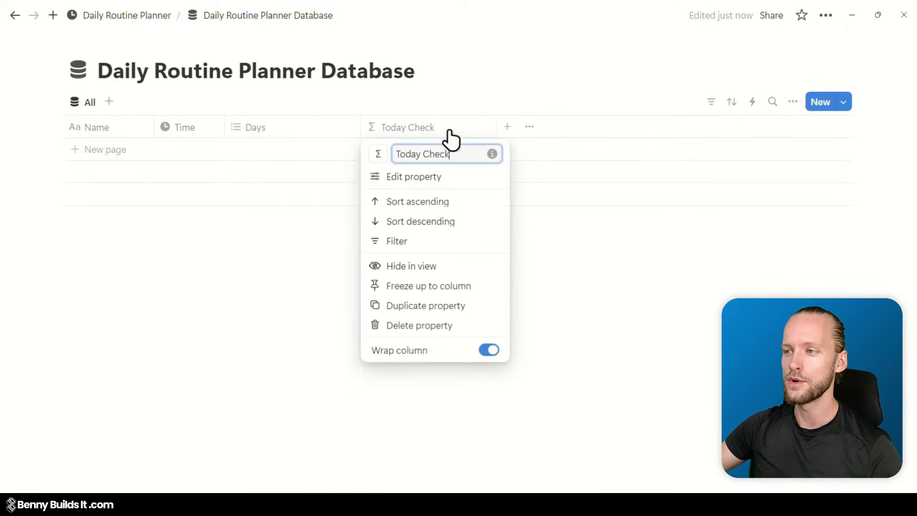
left_click(482, 308)
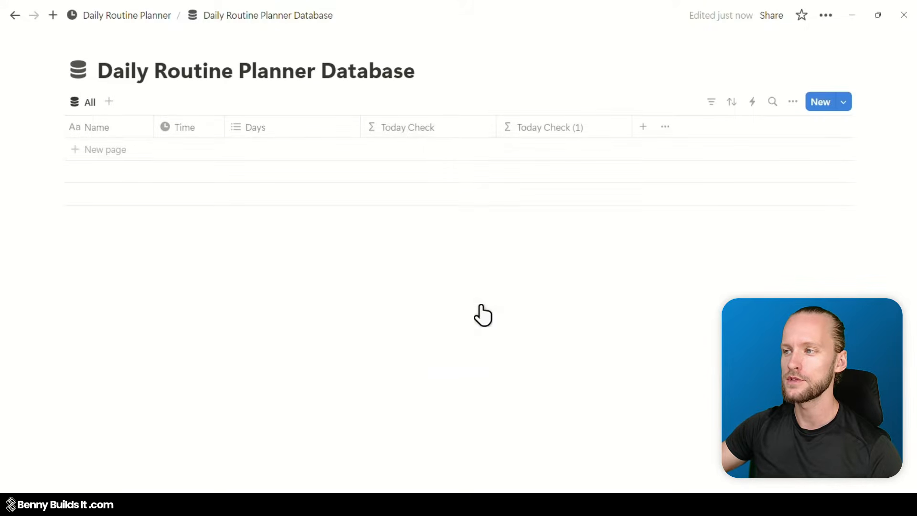
left_click(591, 128)
key("ctrl+a")
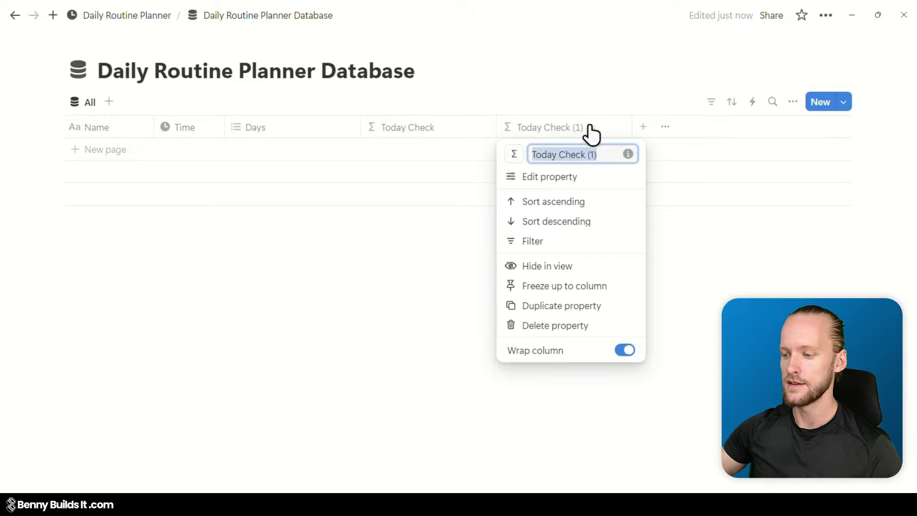
type("Time Check")
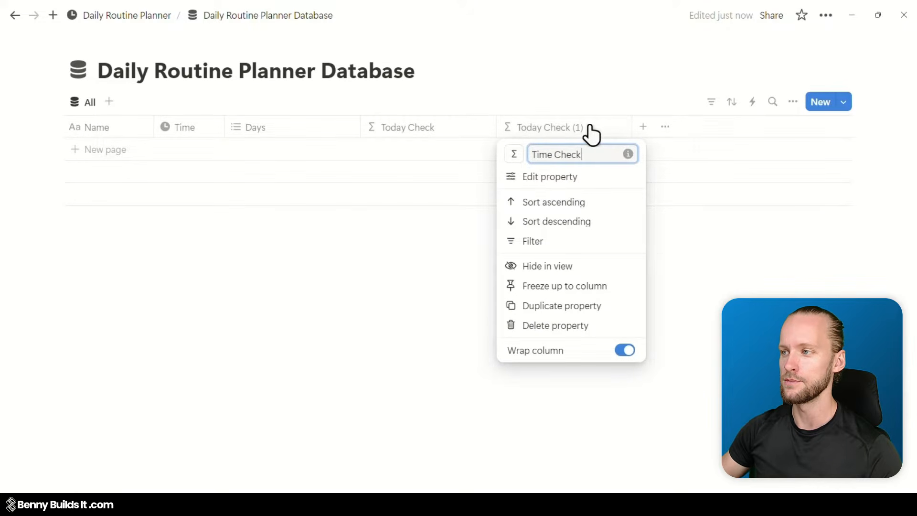
left_click(441, 268)
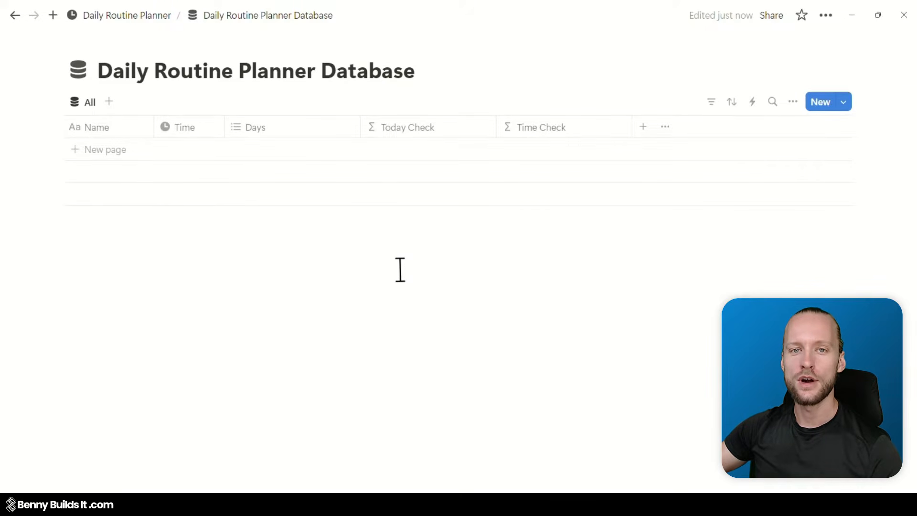
Rename the database's Name property to "Activity"
left_click(113, 128)
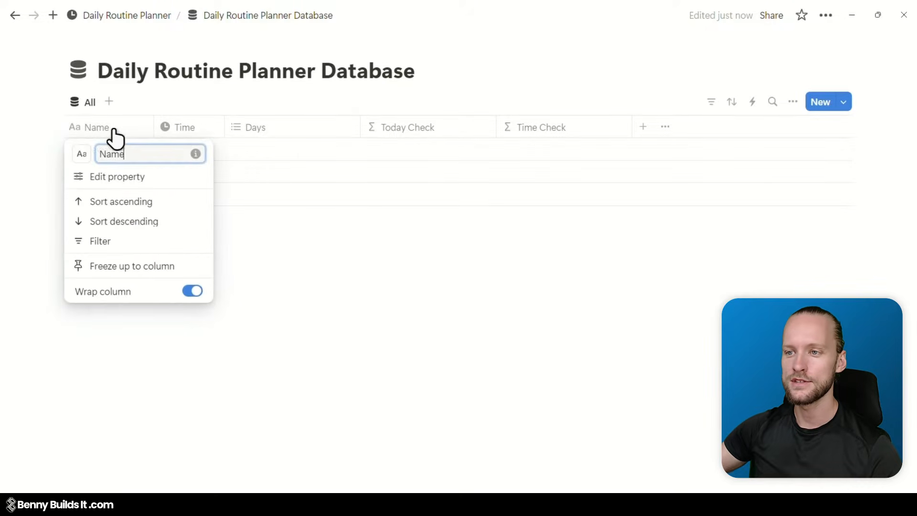
key("ctrl+a")
type("Activit")
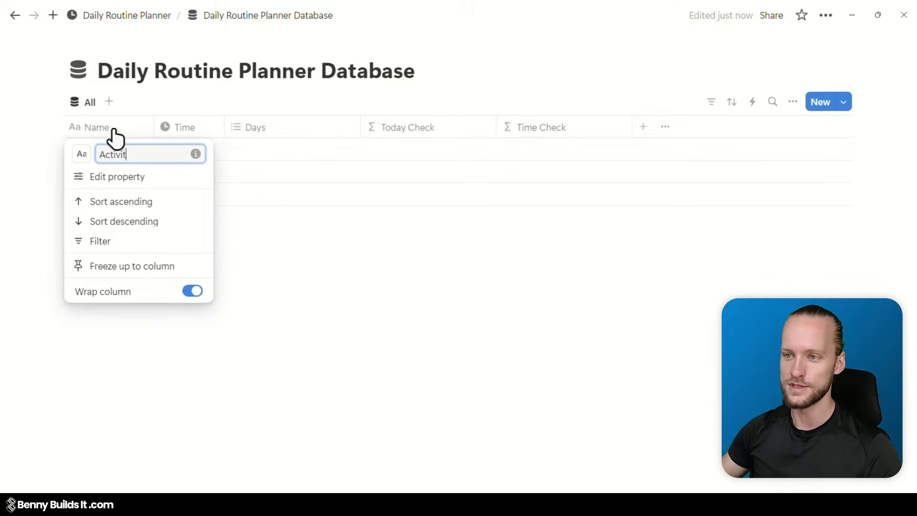
type("y")
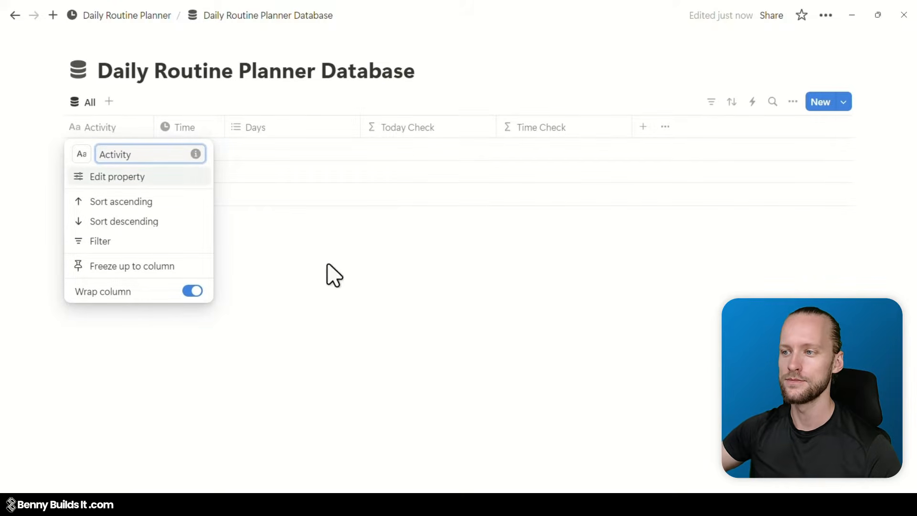
left_click(296, 264)
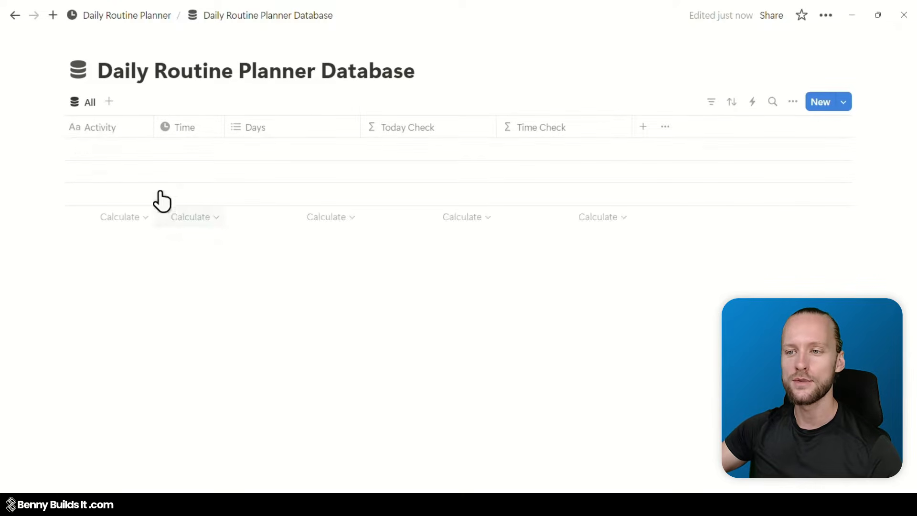
Add a first entry named "Wake Up" to the database
left_click(92, 149)
type("Wake Up")
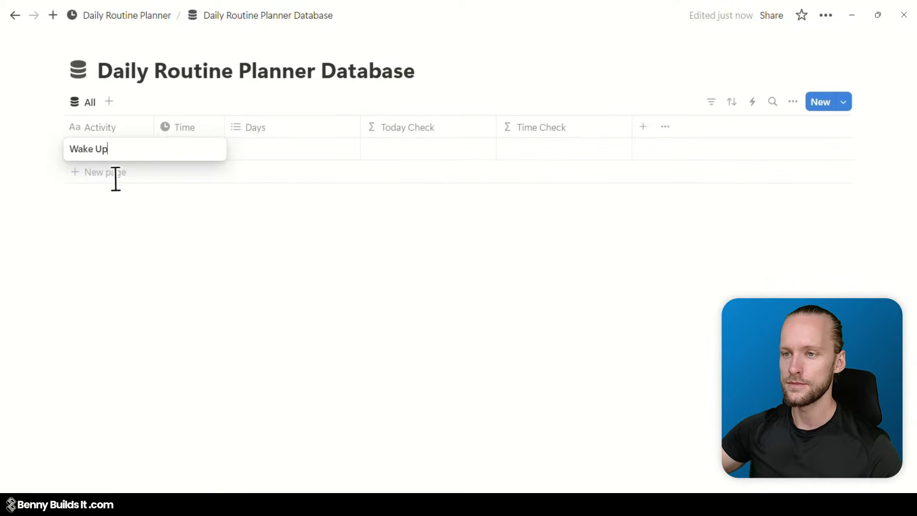
key("Escape")
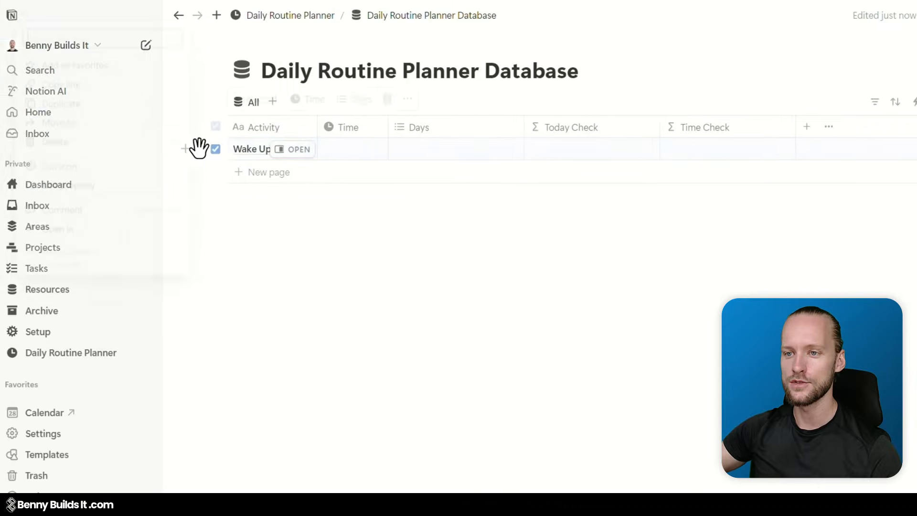
Give the Wake Up entry the alarm clock emoji as its icon
left_click(84, 149)
left_click(146, 167)
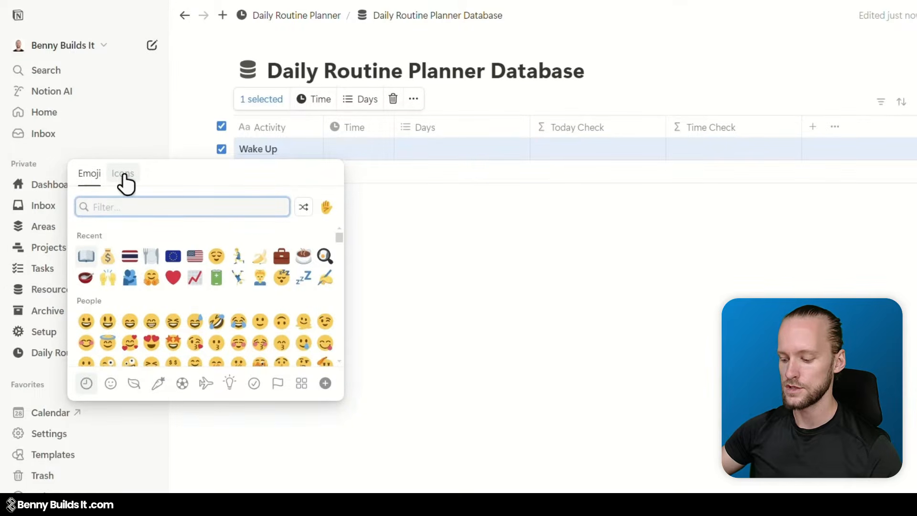
type("alarm")
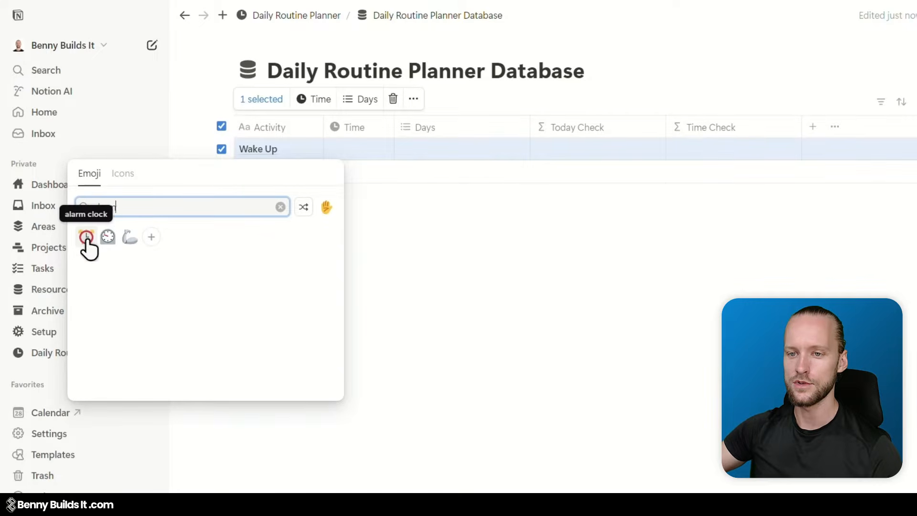
left_click(86, 238)
left_click(451, 197)
Set the Wake Up entry's Time to "06:00 - 07:00"
left_click(347, 154)
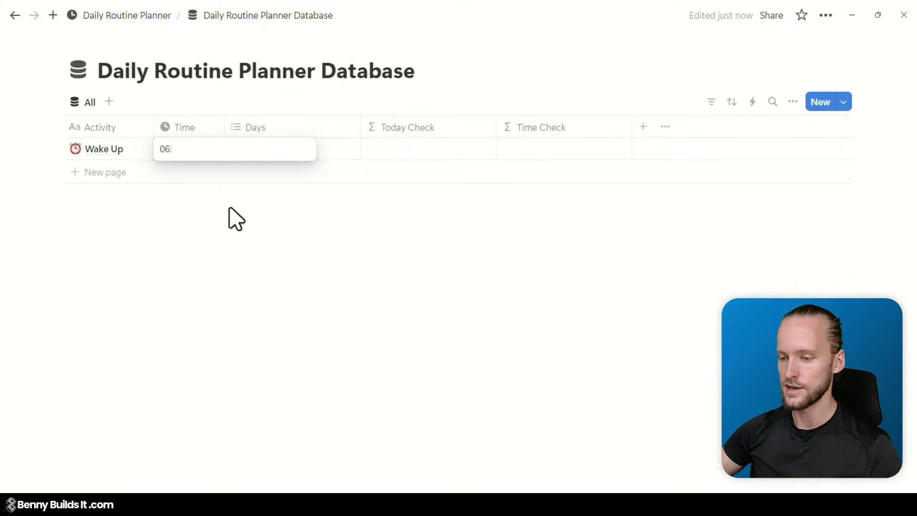
type("06:00 -")
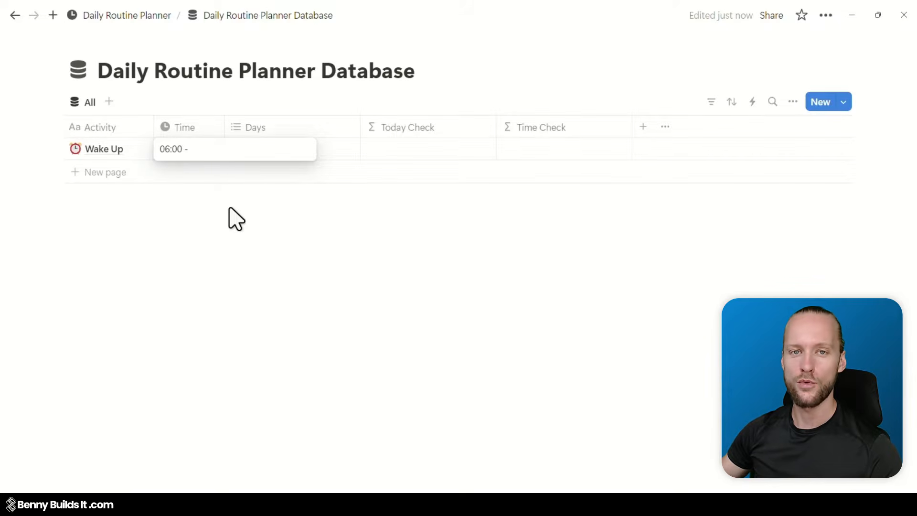
type("0")
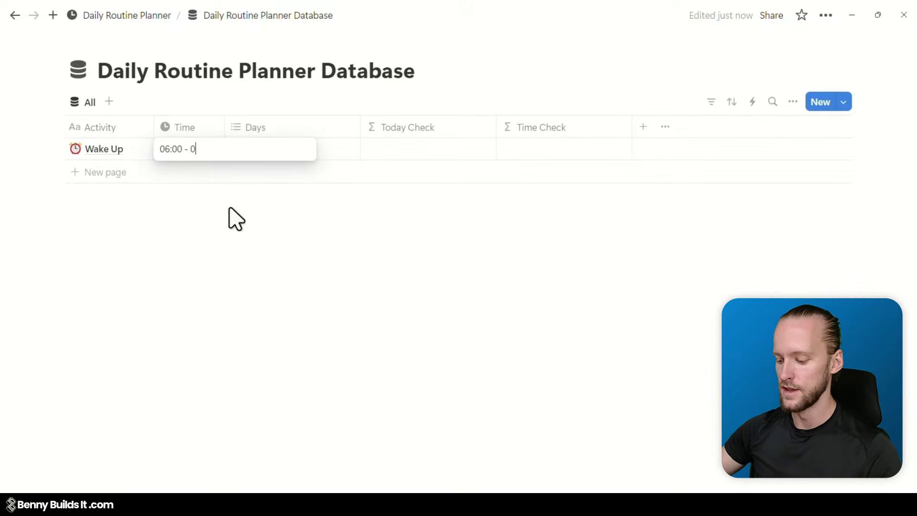
type("7:00")
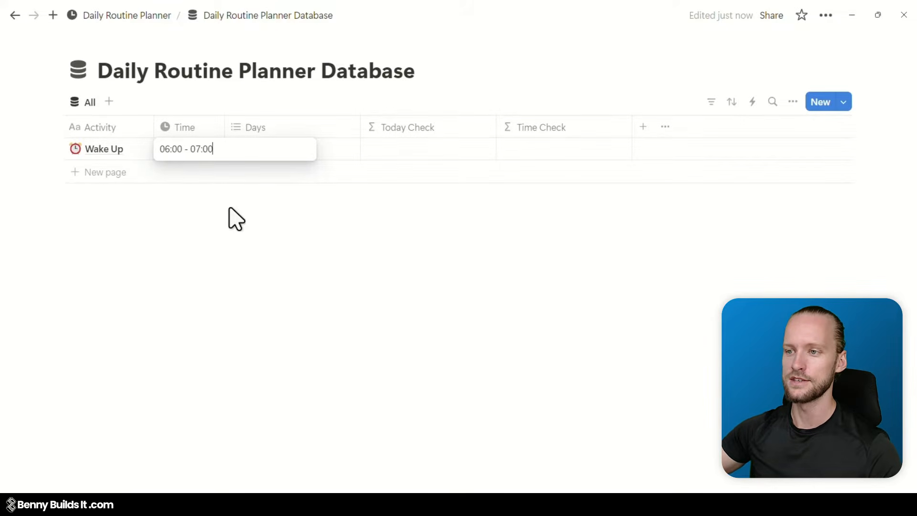
key("Return")
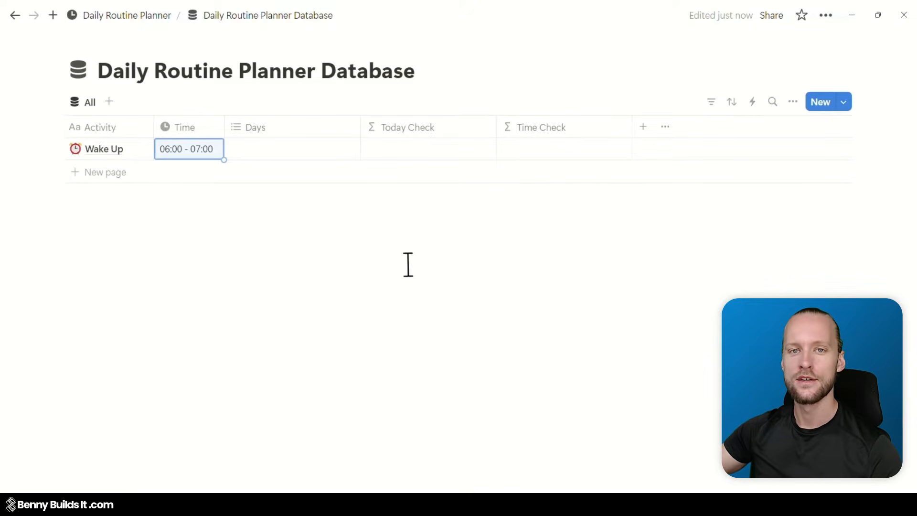
Assign Monday, Tuesday, Wednesday, Thursday and Friday to the Wake Up entry's Days property
left_click(294, 158)
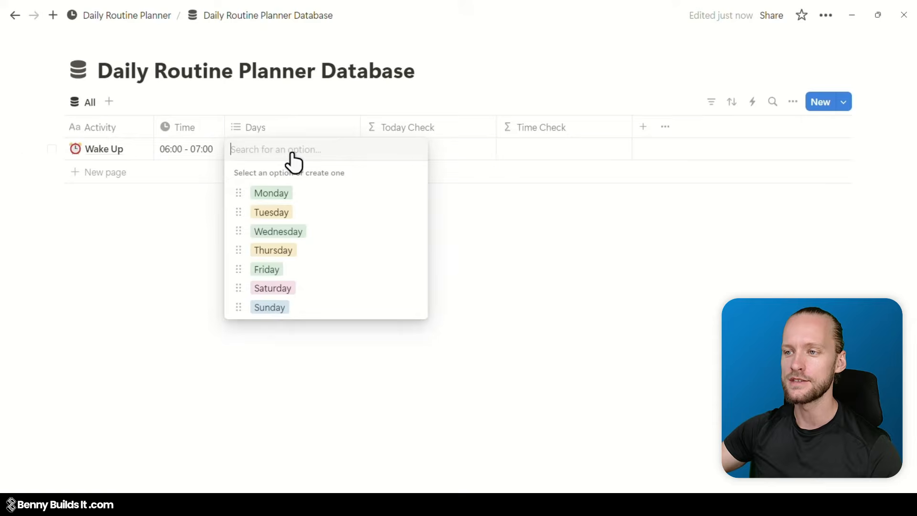
left_click(271, 195)
left_click(274, 213)
left_click(274, 231)
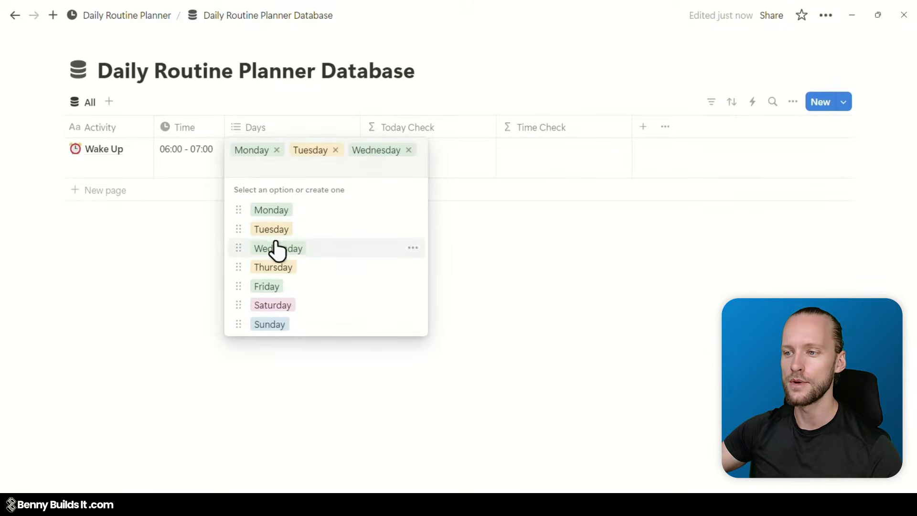
left_click(276, 268)
left_click(260, 293)
key("Escape")
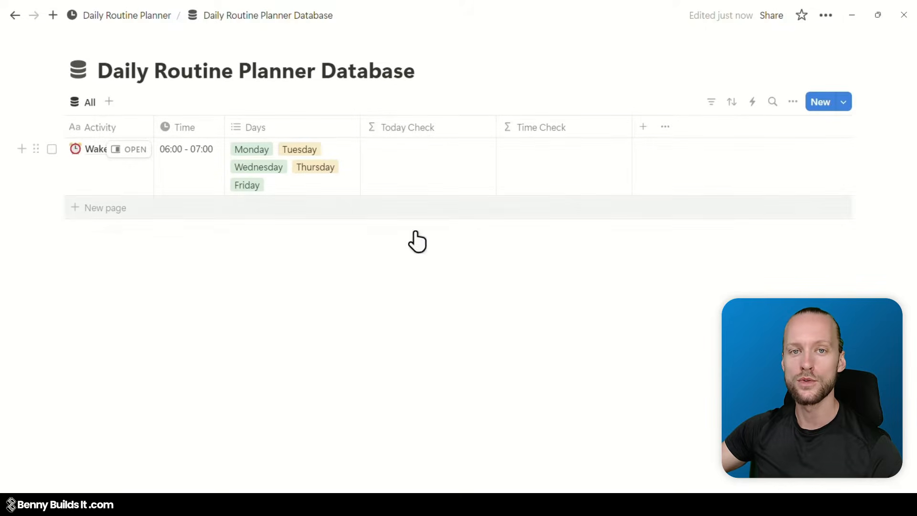
Turn off wrapping for all columns in the table view and widen the Days column to fit all weekday tags on one line
left_click(793, 105)
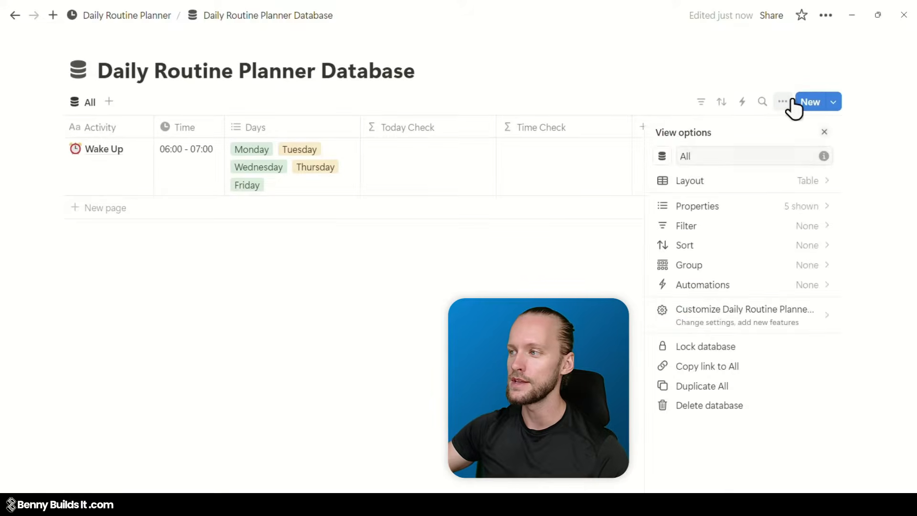
left_click(749, 184)
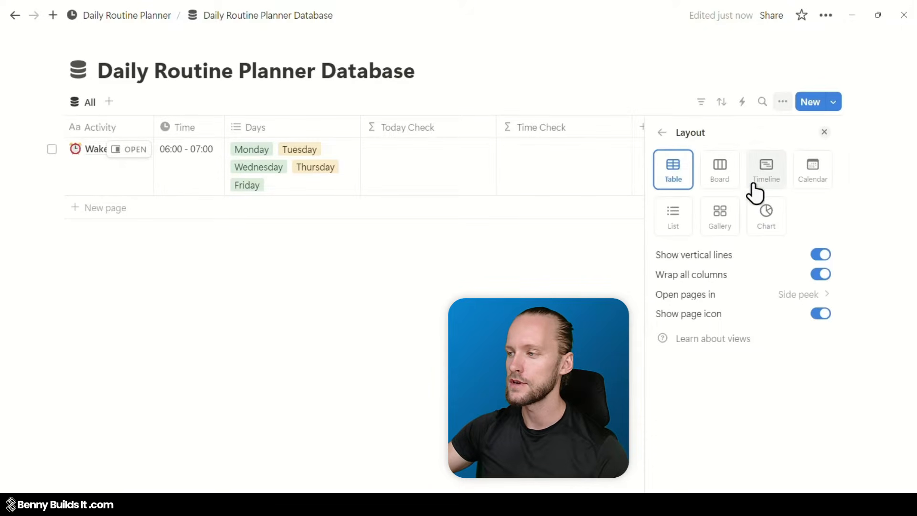
left_click(822, 276)
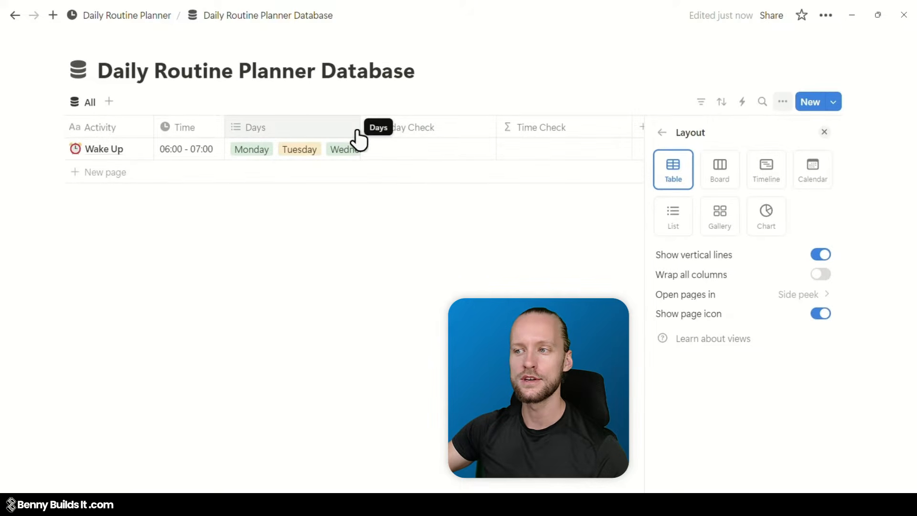
left_click(369, 251)
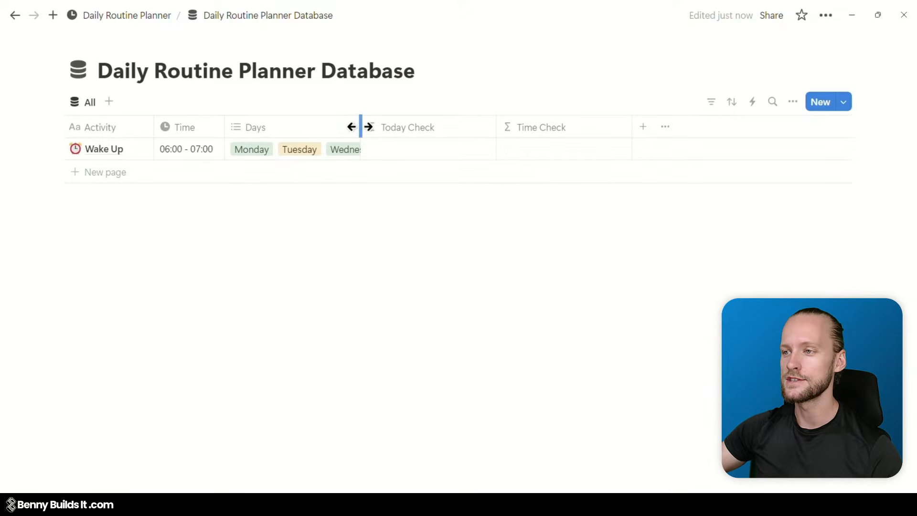
left_click_drag(361, 125, 599, 155)
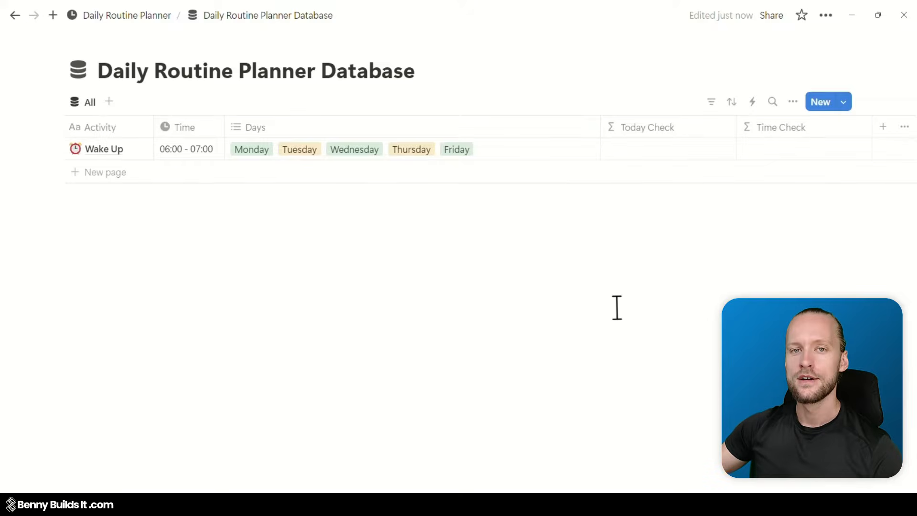
Narrow the Today Check and Time Check columns to just fit their headings
left_click_drag(737, 127, 687, 136)
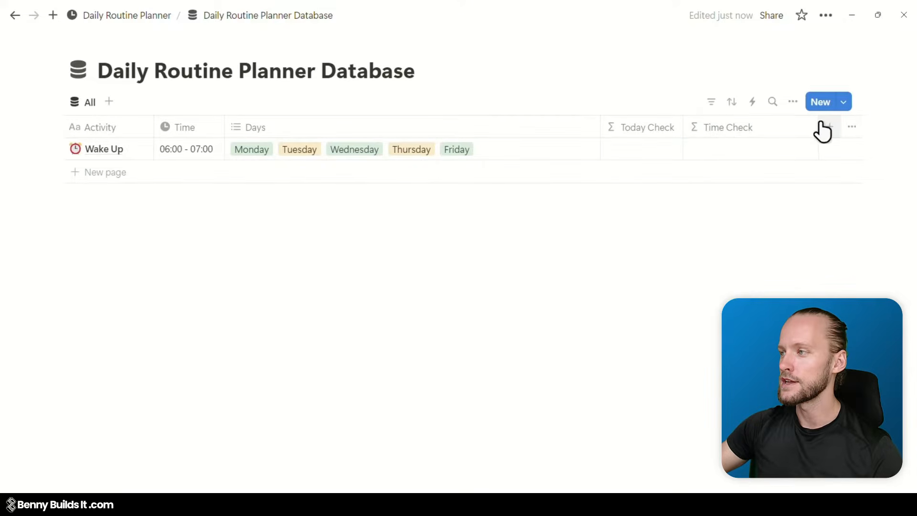
left_click_drag(814, 125, 761, 127)
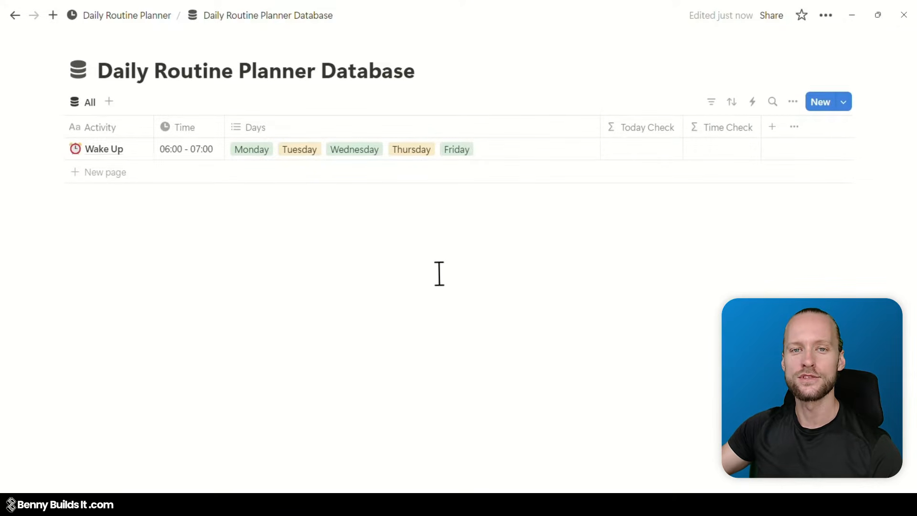
Add a Work entry with the briefcase emoji, Time "07:00 - 12:00" and the Days copied from Wake Up, Monday to Friday
left_click(84, 174)
key("ctrl+z")
left_click(87, 173)
type("Work")
right_click(95, 172)
left_click(133, 279)
left_click(180, 171)
type("07:00 - 12:00")
left_click(511, 152)
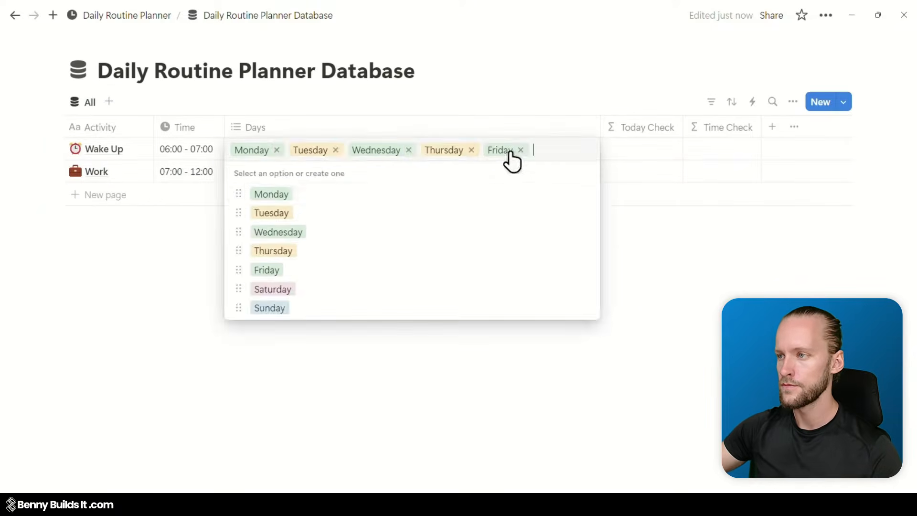
Add a Lunch entry with the fork and knife emoji, Time "12:00 - 13:00" and Days Monday to Friday
left_click(75, 195)
type("Lunch")
right_click(91, 195)
left_click(26, 299)
left_click(167, 197)
type("12:00 - 13:00")
key("Tab")
key("ctrl+v")
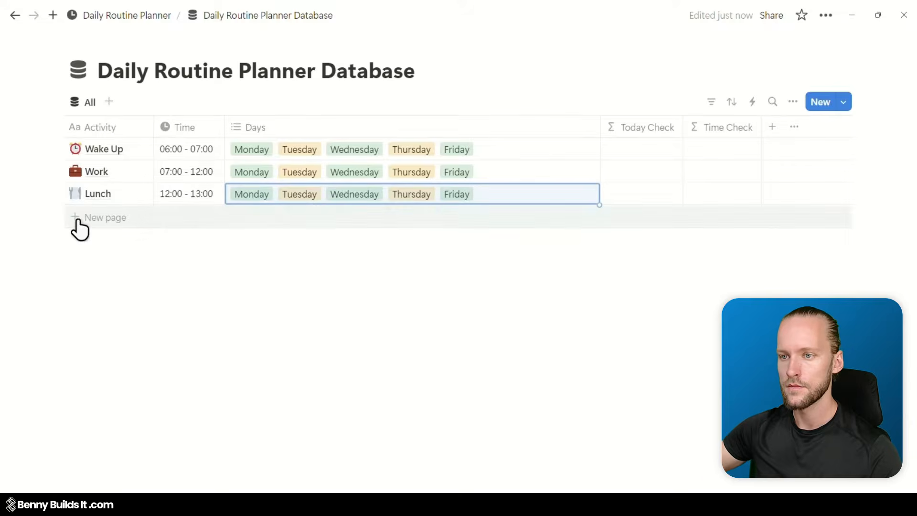
Add a second Work entry with the briefcase emoji, Time "13:00 - 18:00" and Days Monday to Friday
left_click(79, 218)
type("Work")
key("Tab")
type("13:00 - 18:00")
left_click(39, 216)
Add a Sleep entry with the sleeping face emoji, Time "18:00" and the Monday to Friday Days filled down from the Work entry above
left_click(99, 240)
type("Sleep")
key("Tab")
type("18:00")
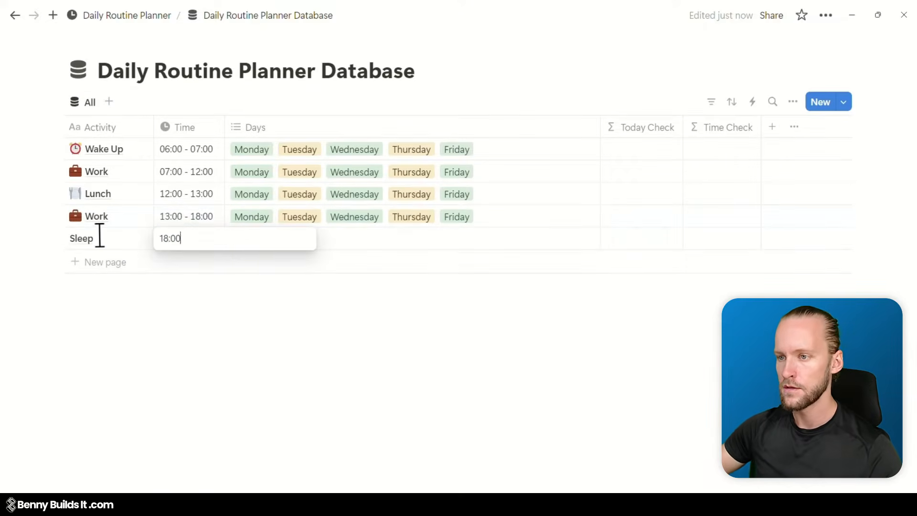
key("Return")
left_click(34, 239)
left_click(17, 301)
left_click(29, 324)
left_click(266, 217)
key("Escape")
left_click_drag(412, 227, 412, 240)
left_click(404, 318)
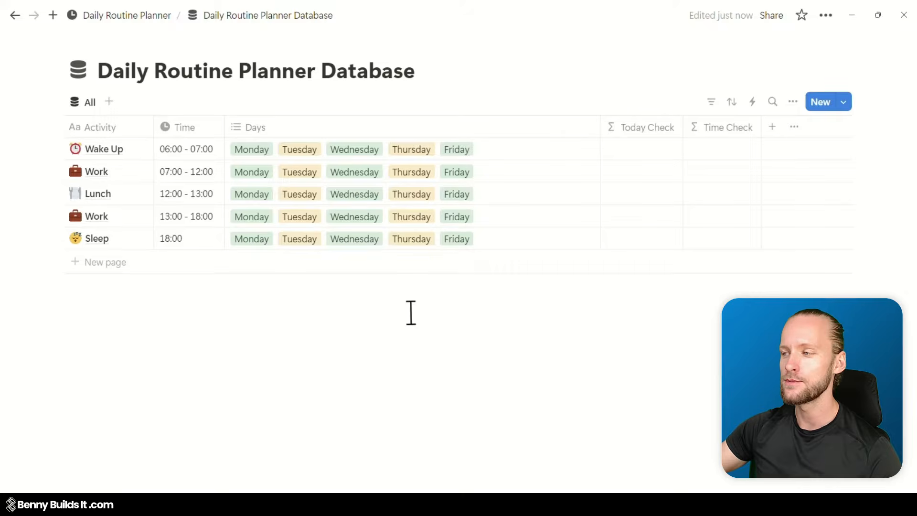
Set the Today Check formula to if(contains(Days, formatDate(now(), "dddd")) == true, true, false) and save it
left_click(645, 156)
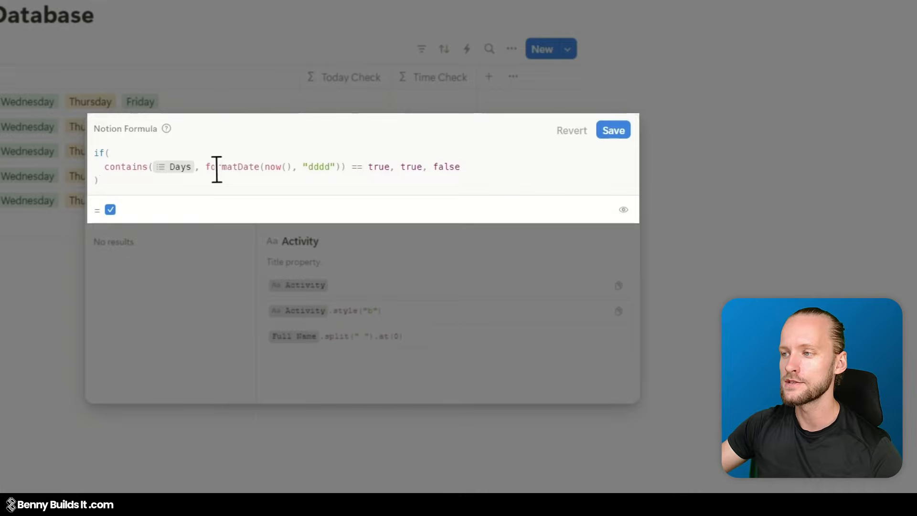
left_click_drag(207, 169, 338, 169)
left_click(341, 168)
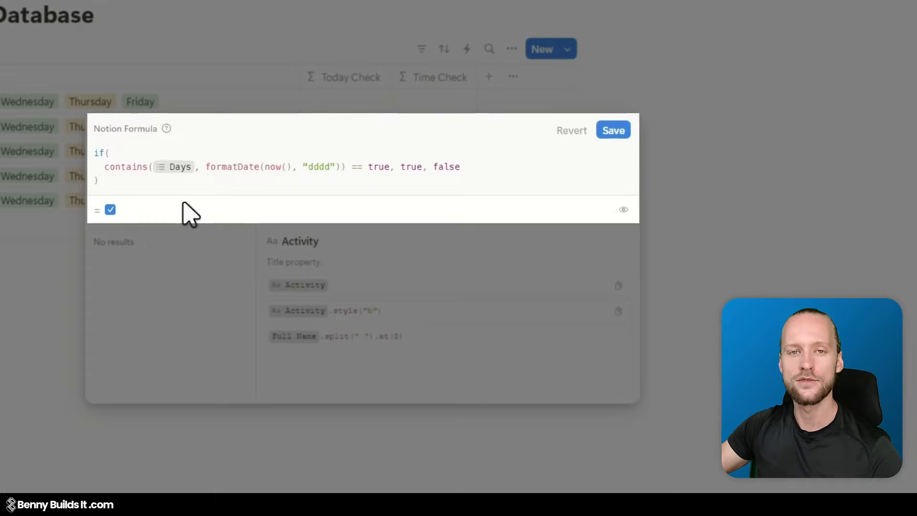
left_click(160, 239)
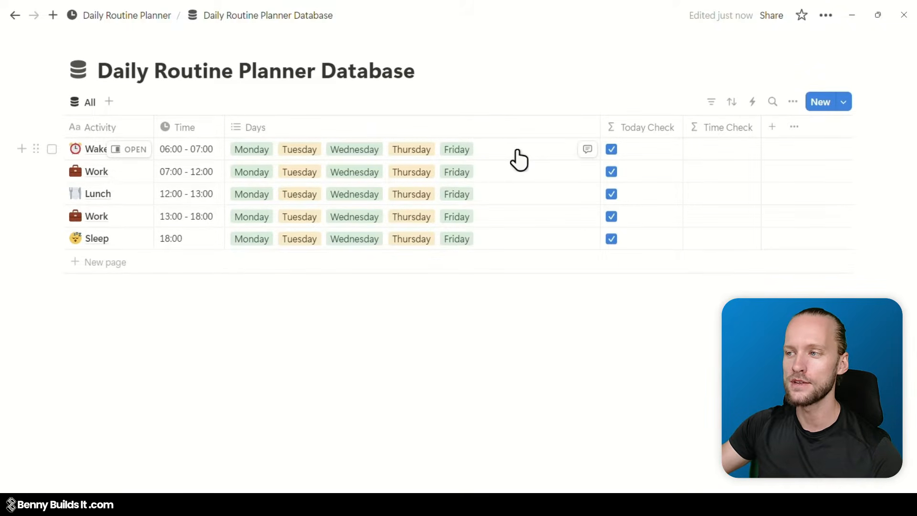
Remove Tuesday from the Wake Up entry's Days to test the Today Check formula
left_click(519, 160)
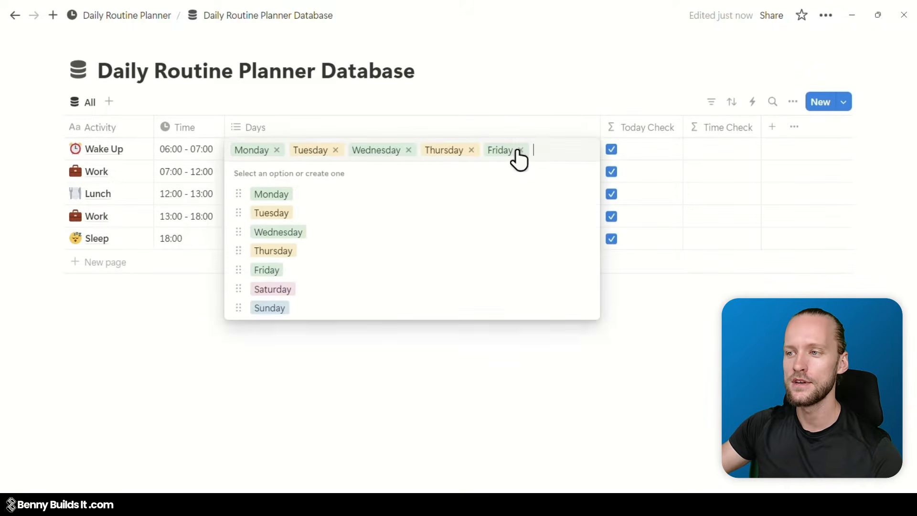
left_click(336, 151)
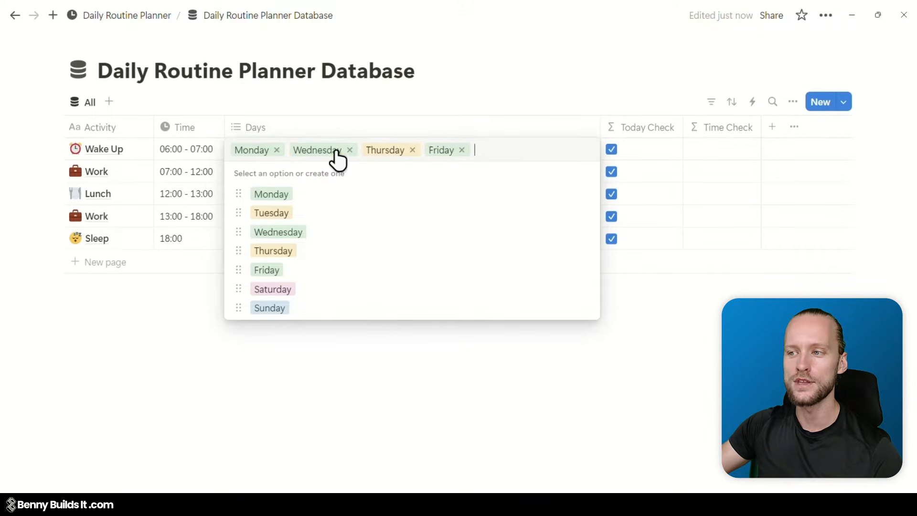
left_click(413, 367)
left_click(409, 364)
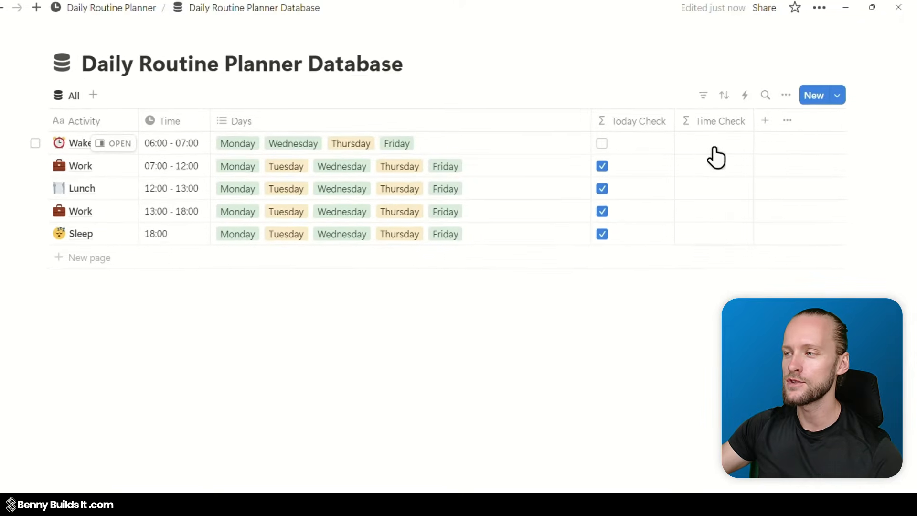
Set the Time Check formula to formatDate(now(), "HH:mm") > substring(Time, if(length(Time) > 5, 8, 0)) and save it
left_click(716, 151)
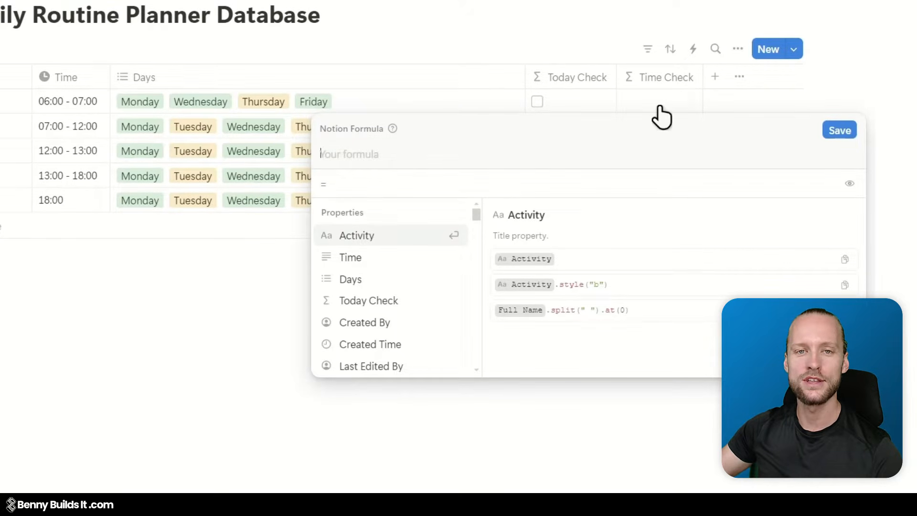
type("formatDate(now(), \"HH:mm\") > substring(Time, if(length(Time) > 5, 8, 0))")
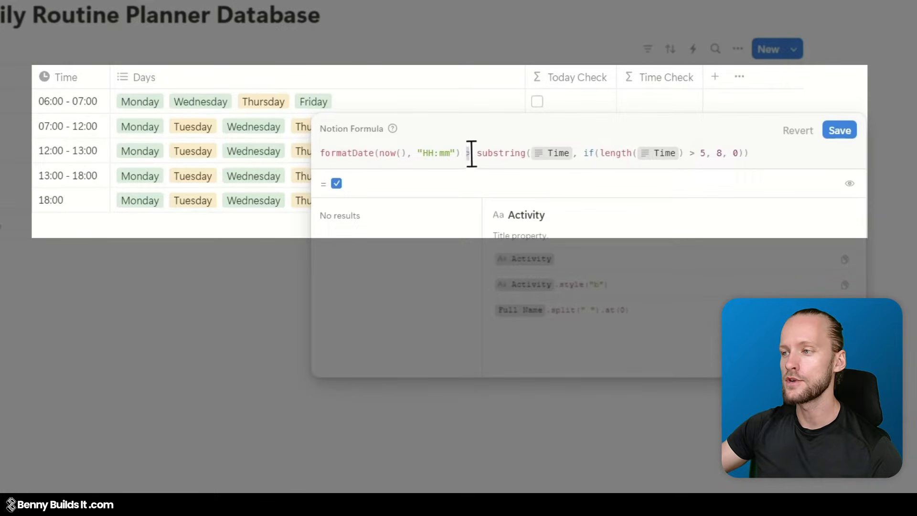
left_click_drag(472, 153, 465, 160)
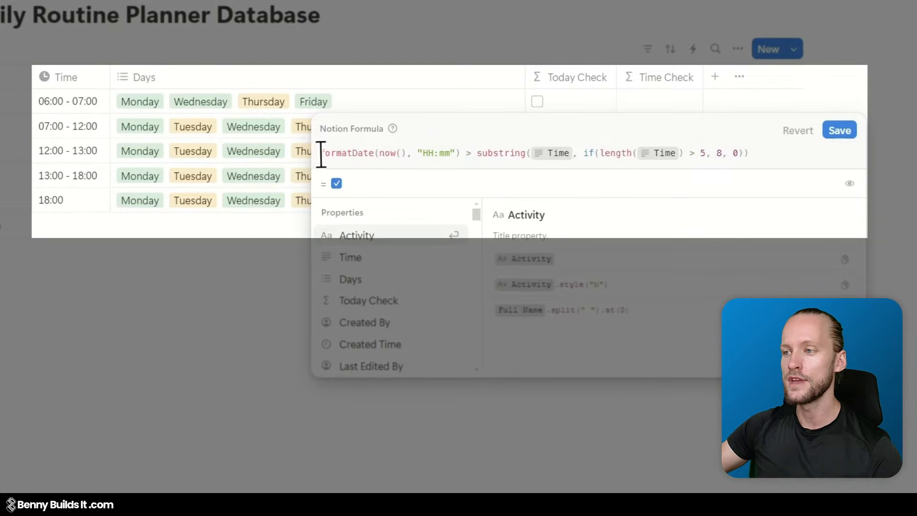
left_click_drag(321, 154, 466, 154)
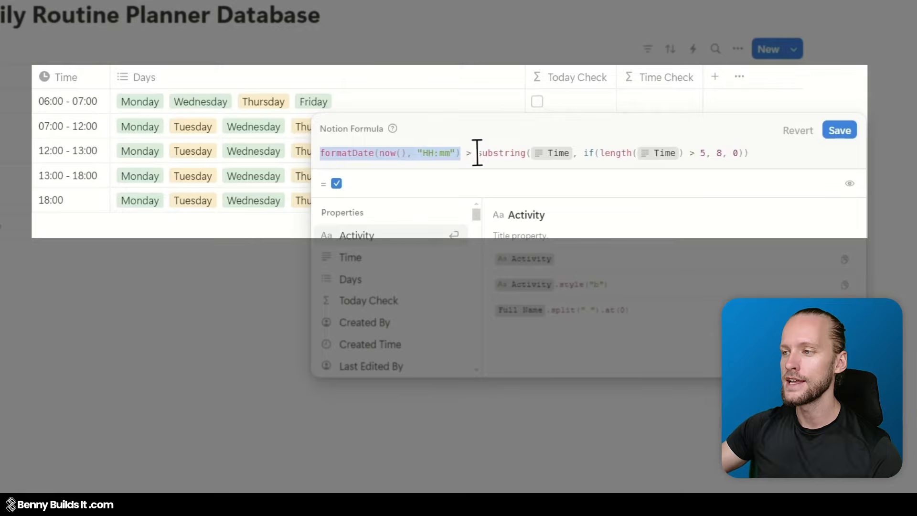
left_click_drag(477, 153, 774, 163)
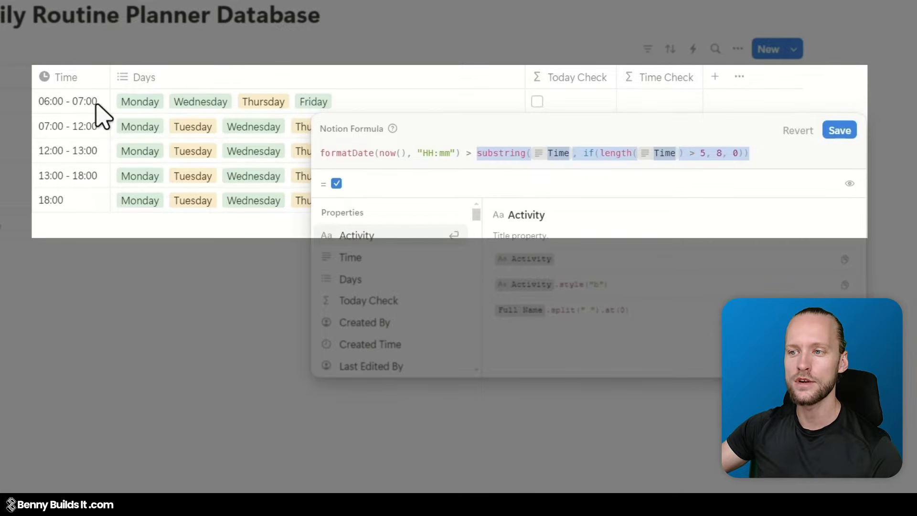
left_click(705, 153)
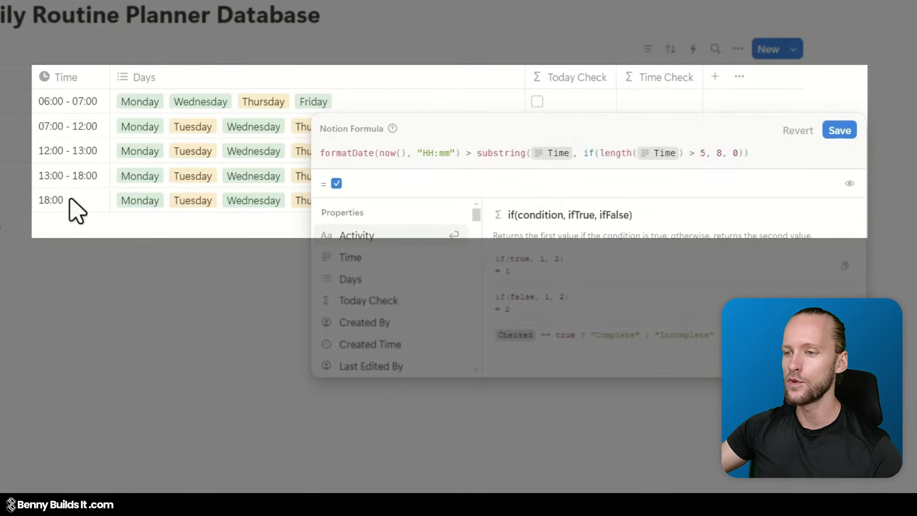
left_click(752, 155)
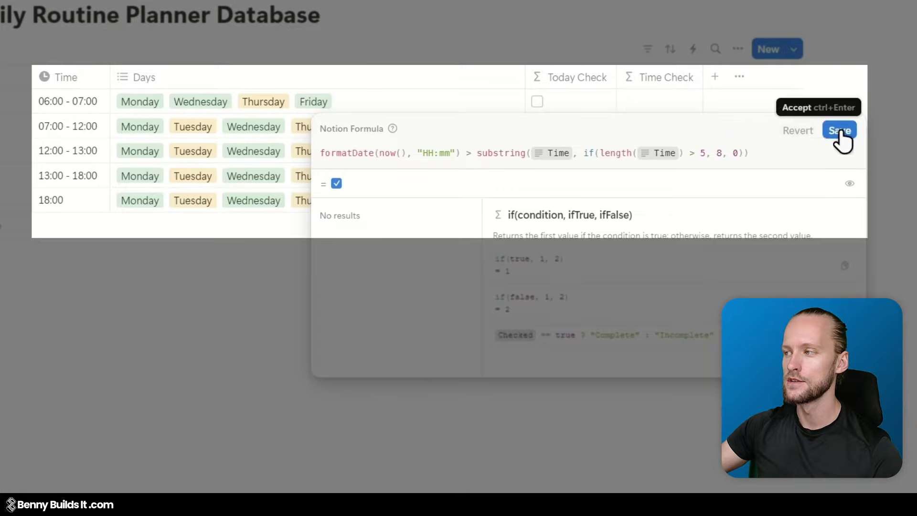
left_click(840, 132)
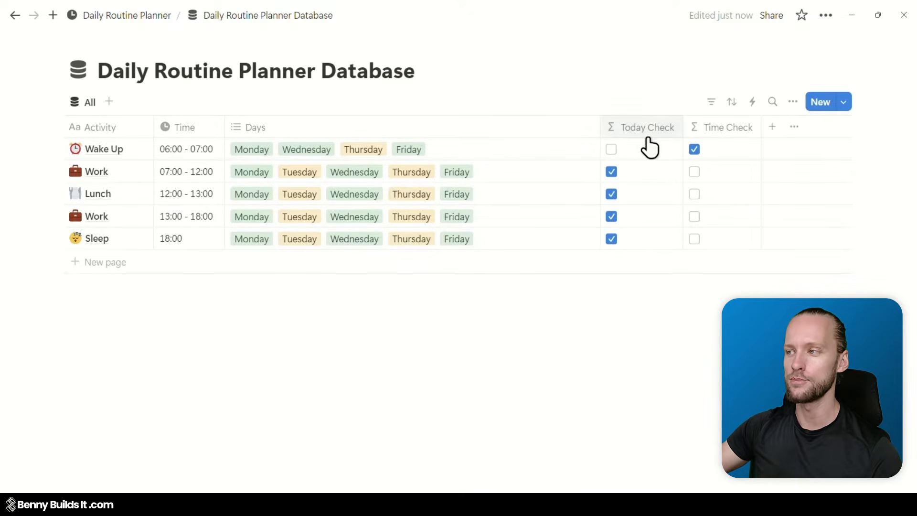
left_click(694, 149)
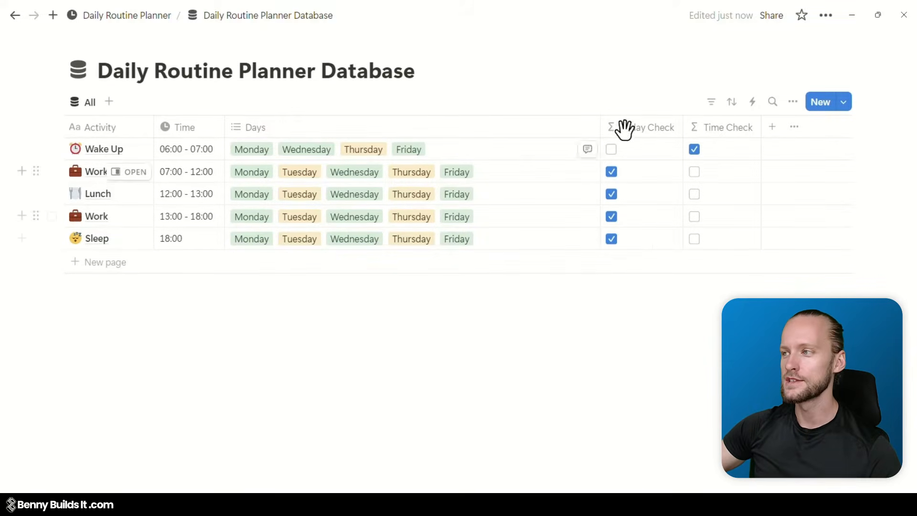
Sort the All view by Time in ascending order and hide the sort settings row
left_click(738, 107)
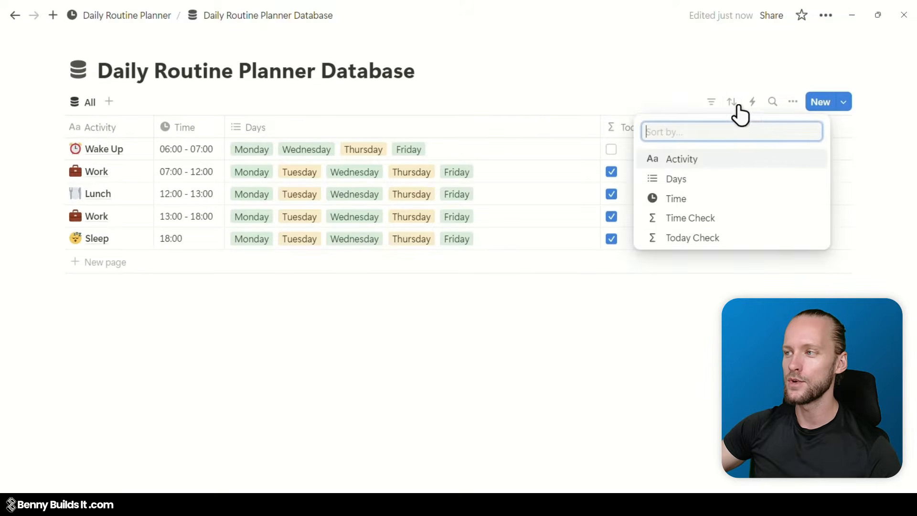
left_click(717, 201)
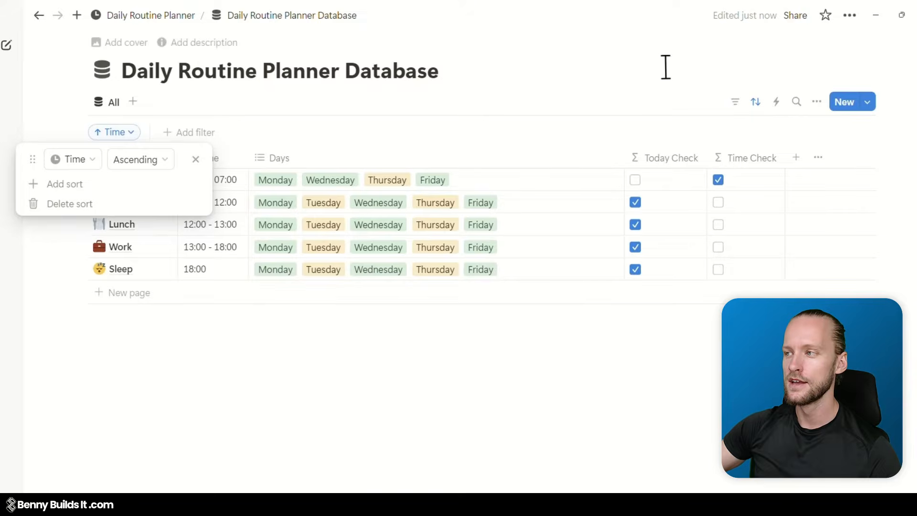
left_click(678, 74)
left_click(739, 107)
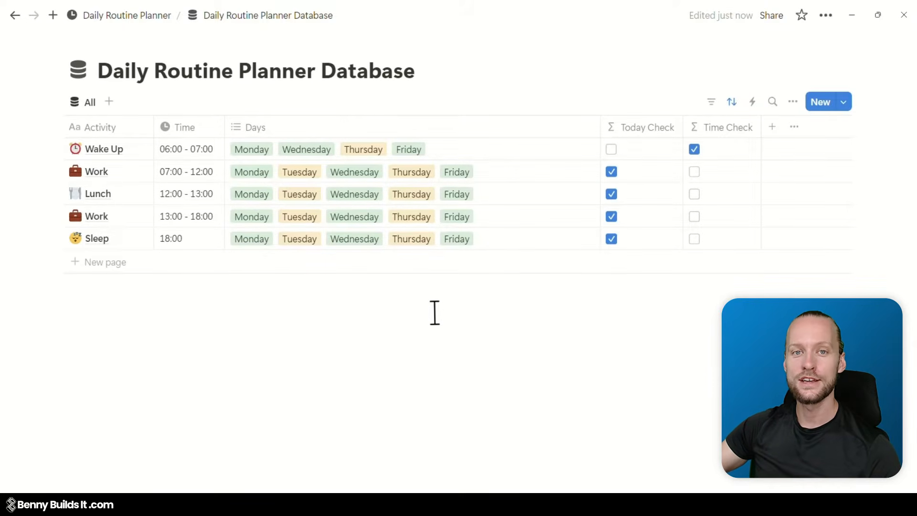
Duplicate the All view, name the copy "Today" and give it a calendar icon
left_click(82, 103)
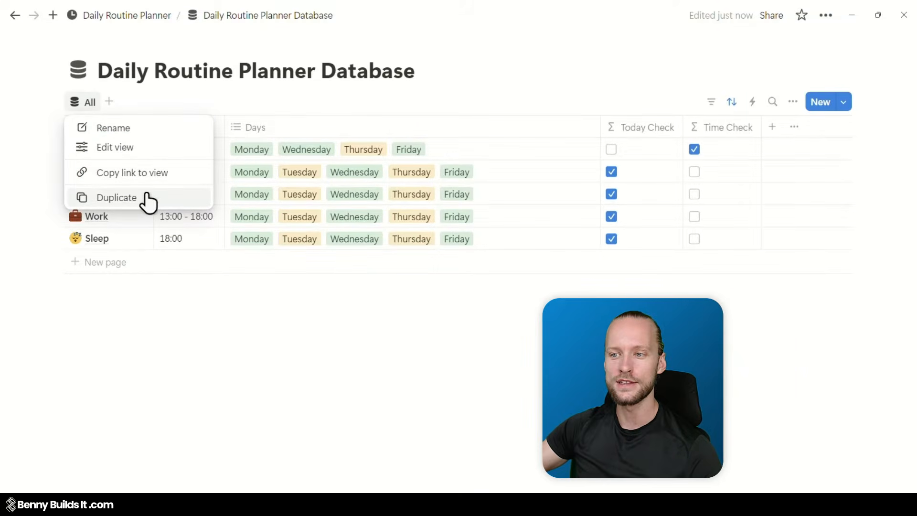
left_click(146, 197)
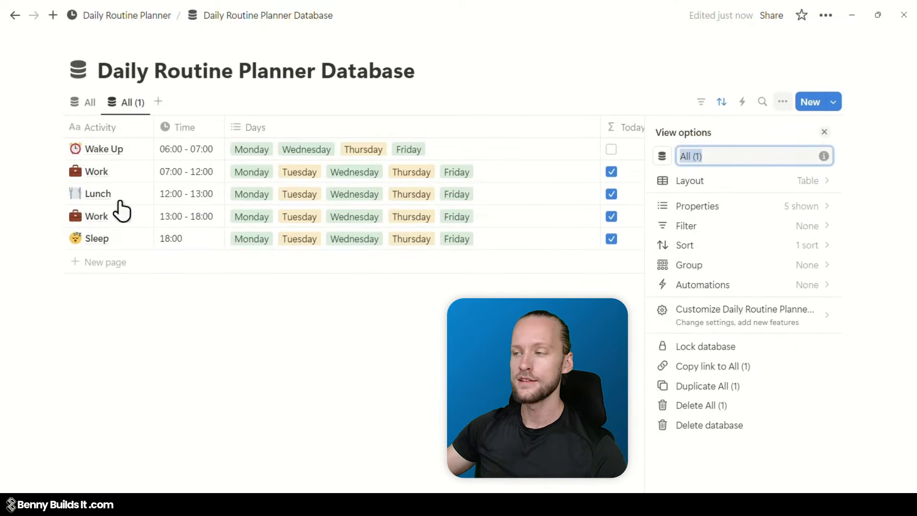
type("Today")
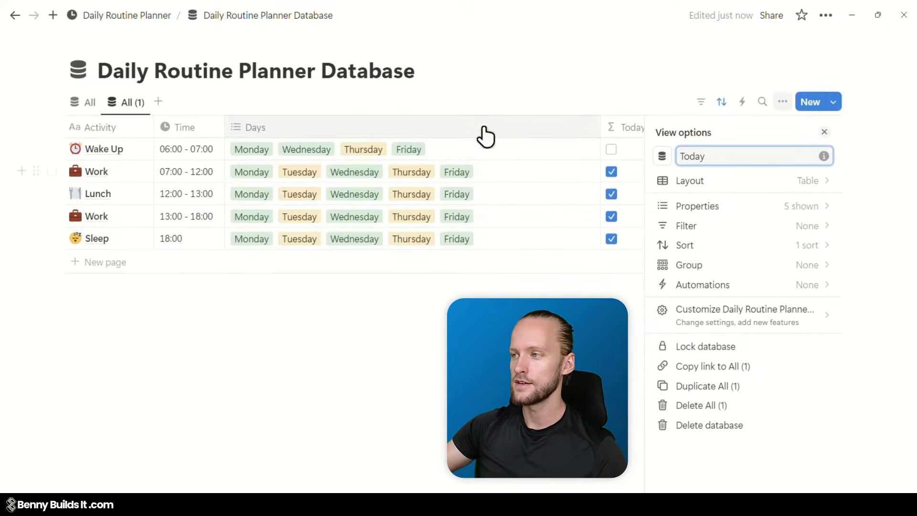
left_click(662, 156)
type("cale")
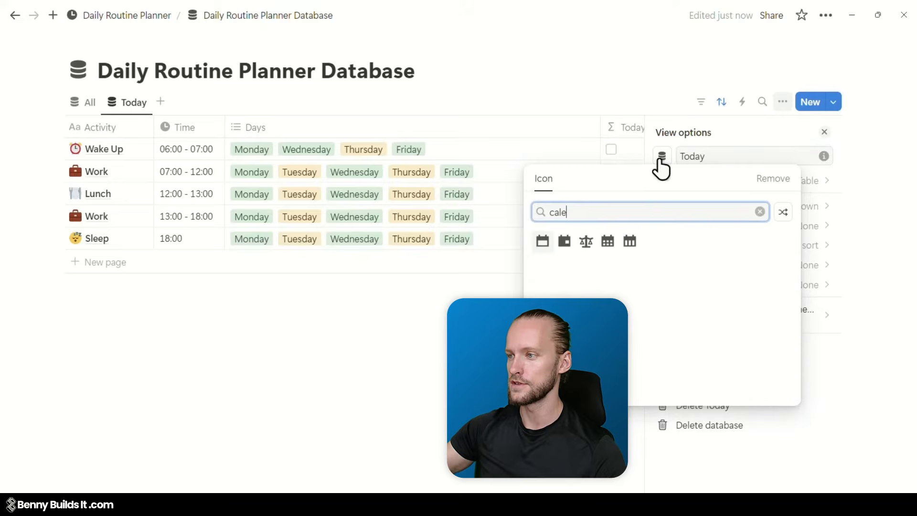
left_click(607, 242)
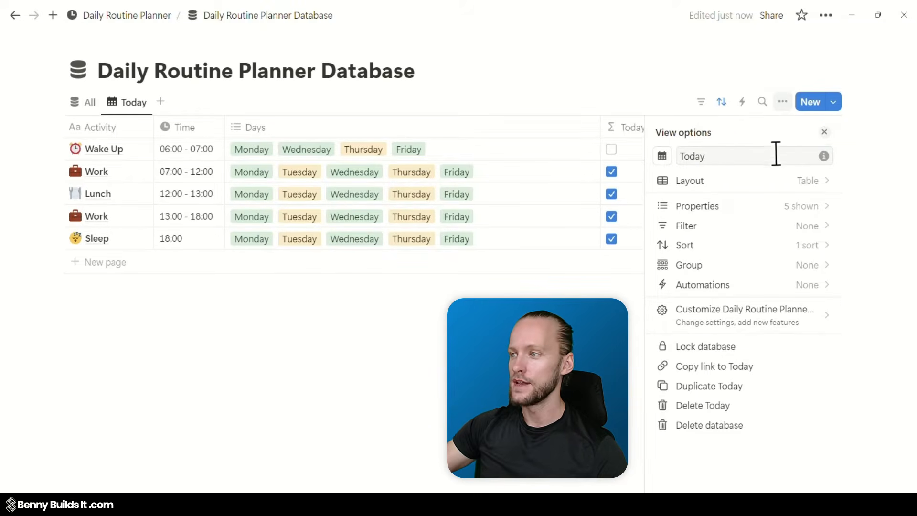
Change the Today view's layout to Gallery with card preview None and card size Small
left_click(754, 189)
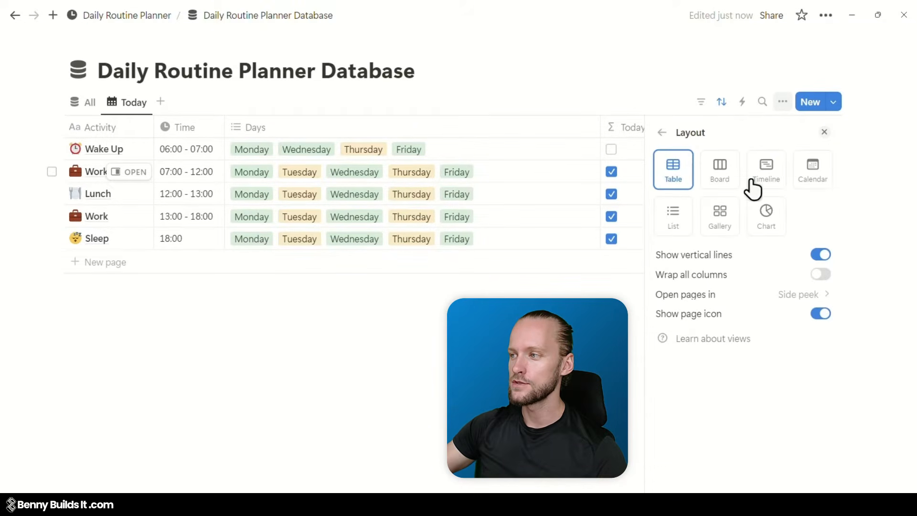
left_click(726, 212)
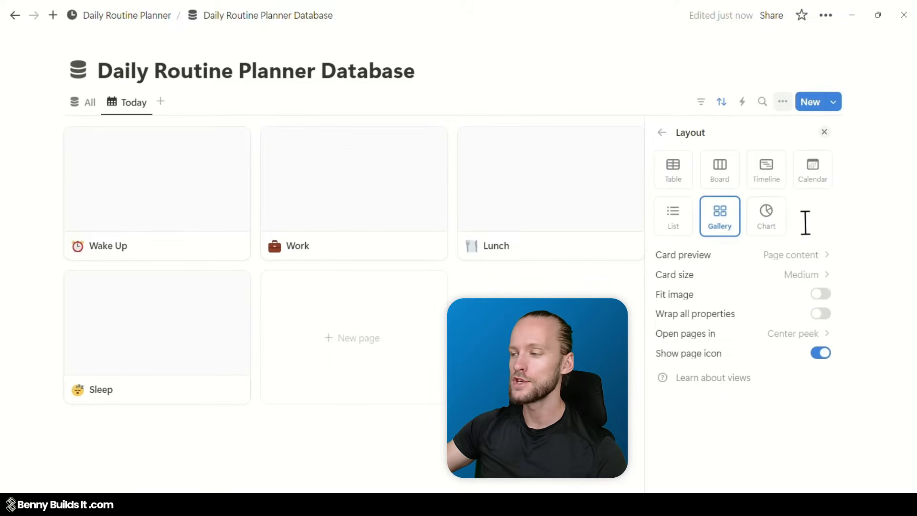
left_click(797, 255)
left_click(805, 275)
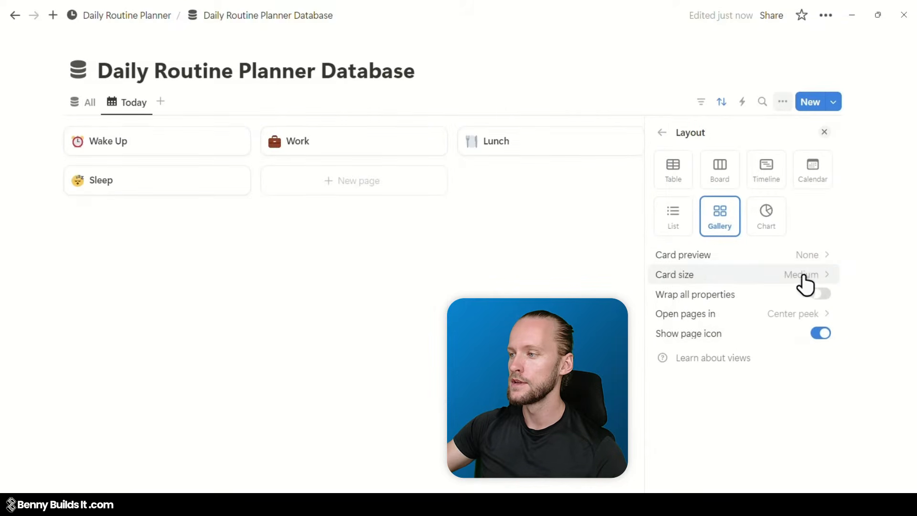
left_click(807, 282)
left_click(776, 293)
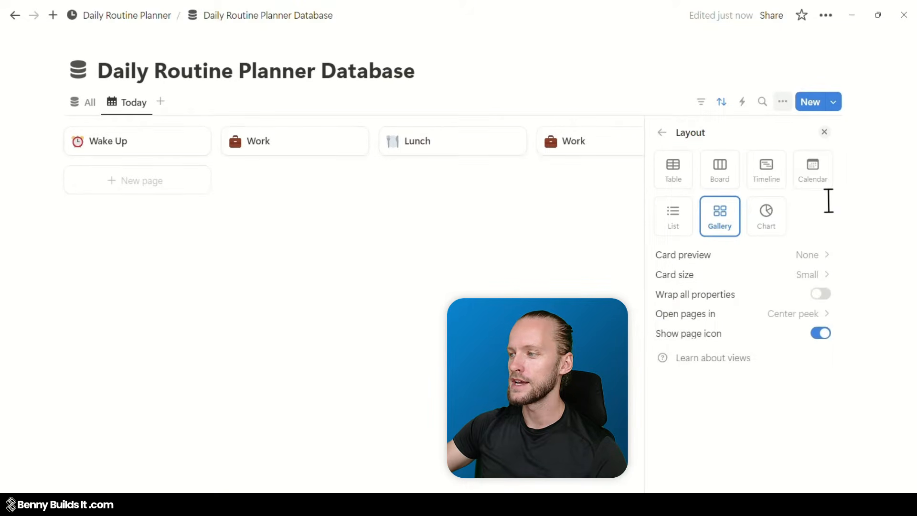
Show the Time property on the Today view's gallery cards
left_click(662, 133)
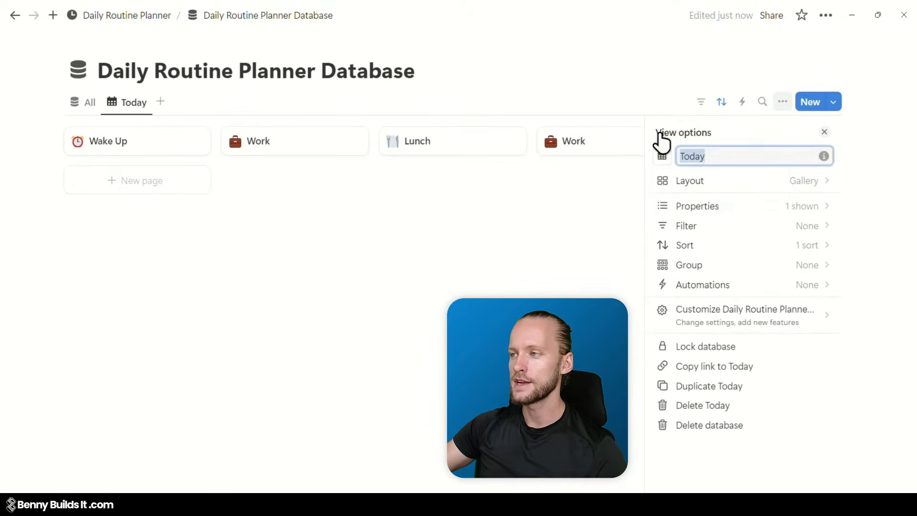
left_click(760, 215)
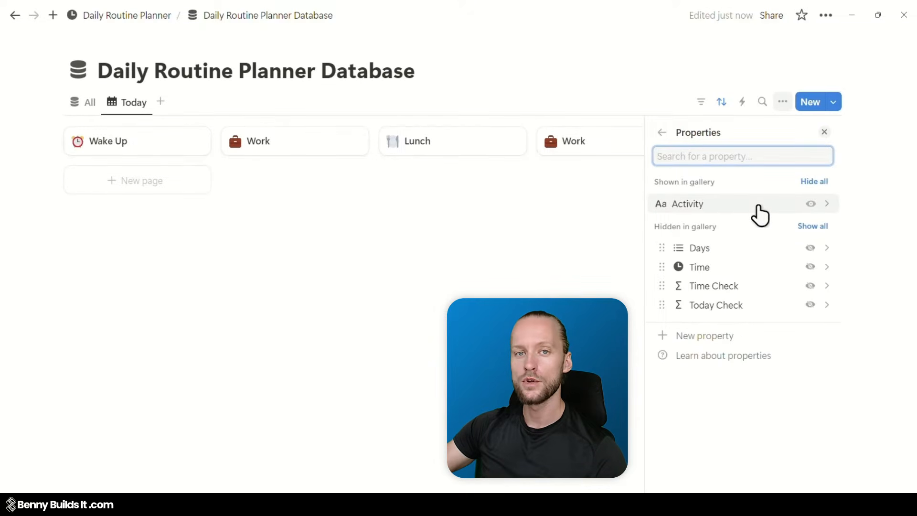
left_click(811, 267)
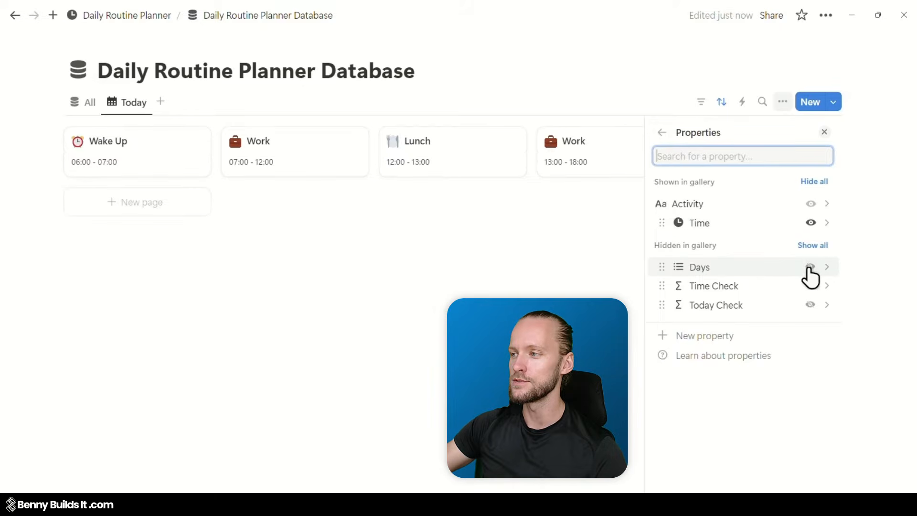
left_click(662, 133)
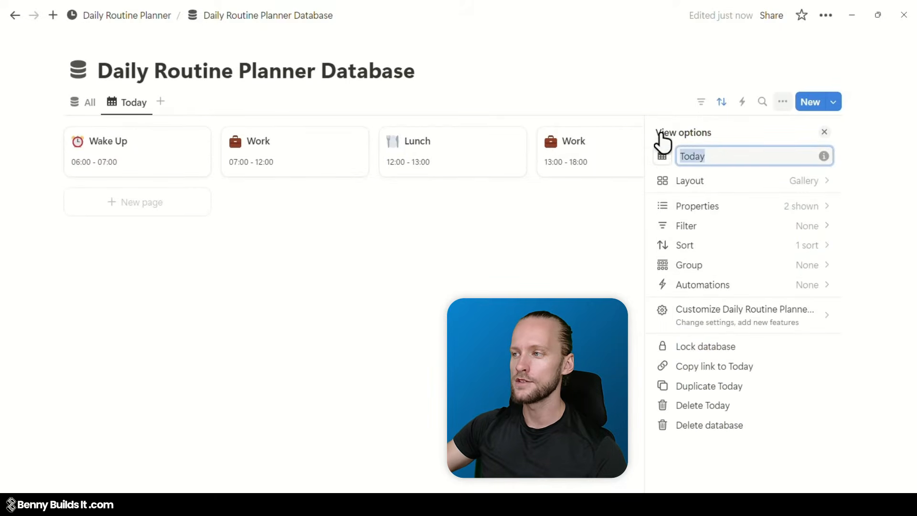
Add an advanced filter to the Today view with the rule Today Check is Checked
left_click(740, 227)
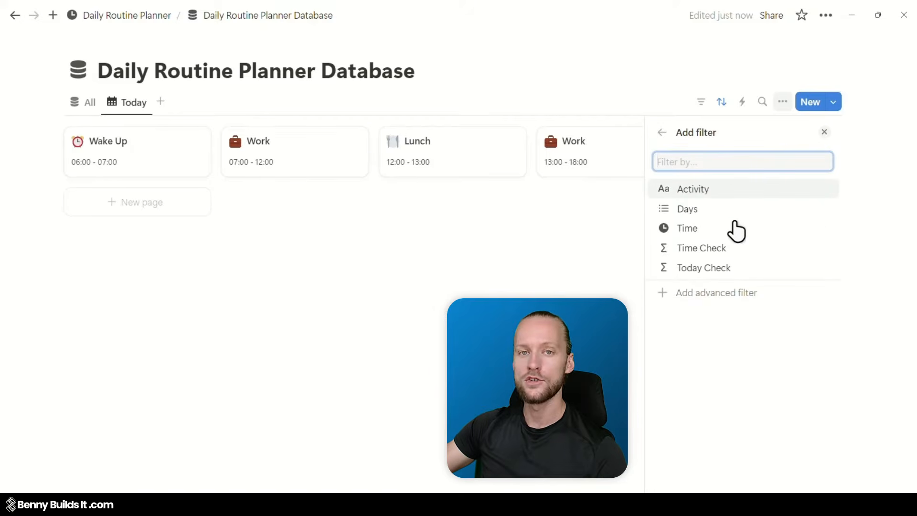
left_click(754, 294)
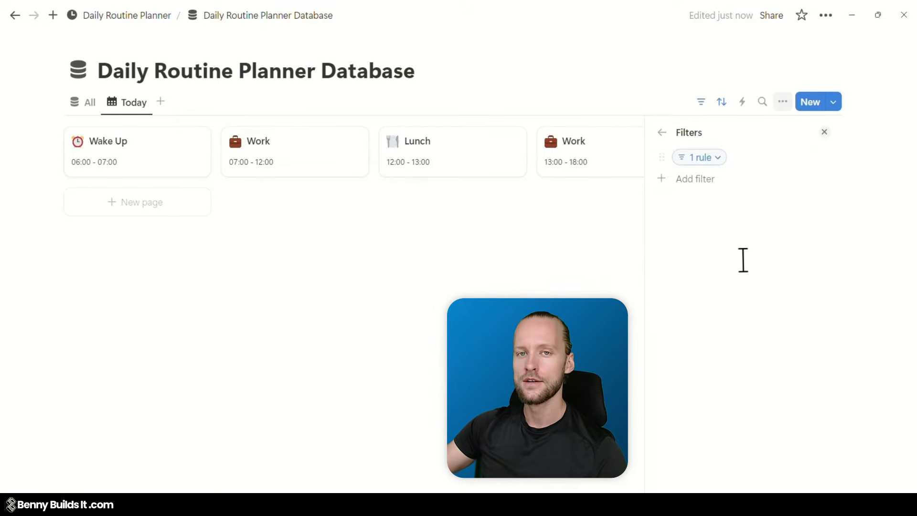
left_click(718, 159)
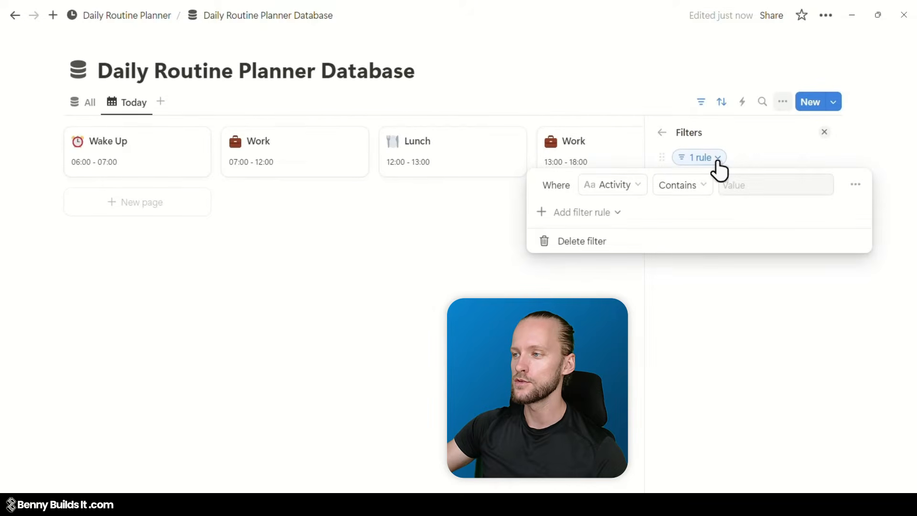
left_click(638, 187)
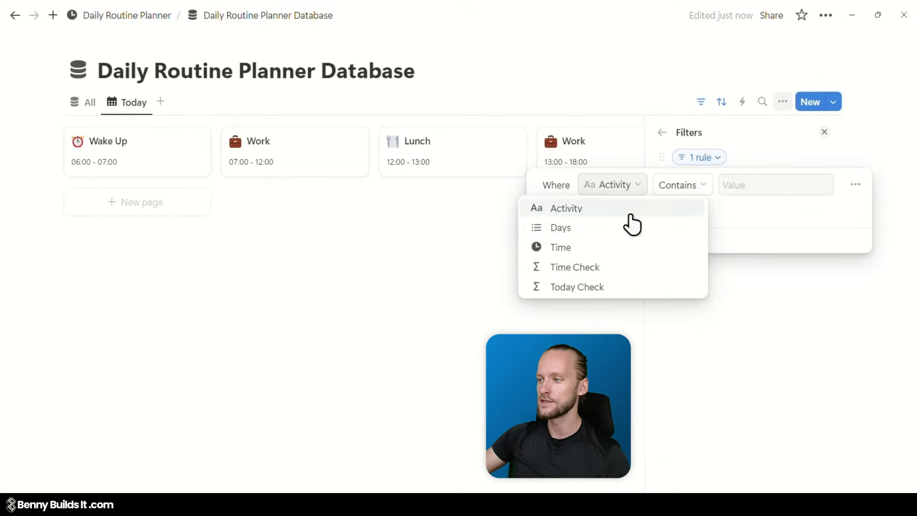
left_click(605, 287)
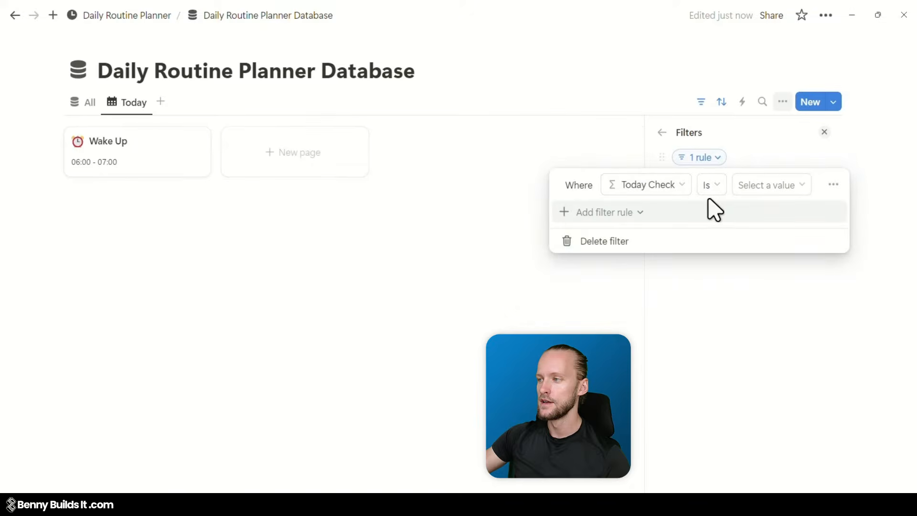
left_click(806, 196)
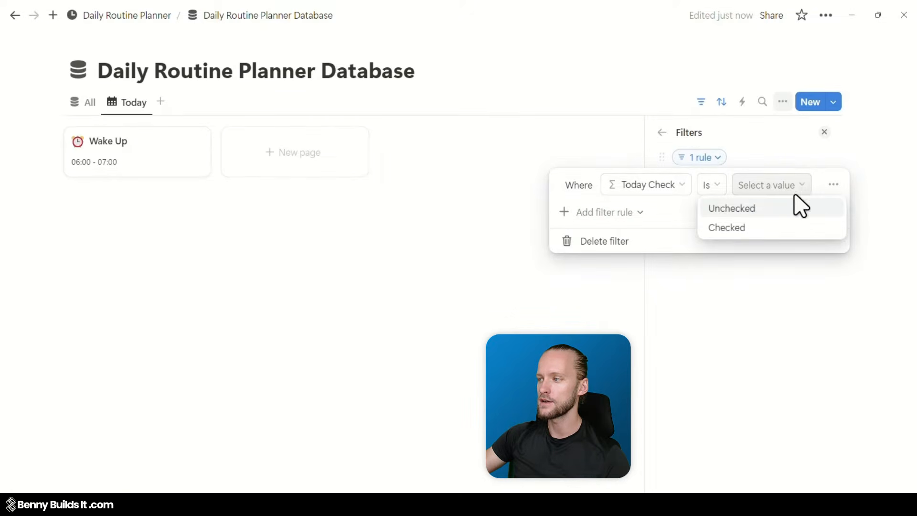
left_click(745, 227)
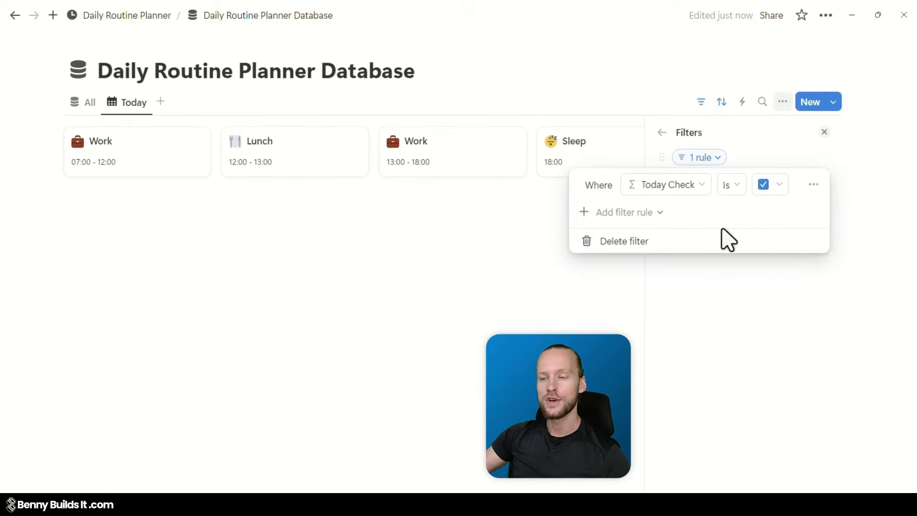
Add an And rule for Time Check is Unchecked, review the Today view's sort and close its options
left_click(645, 213)
left_click(661, 235)
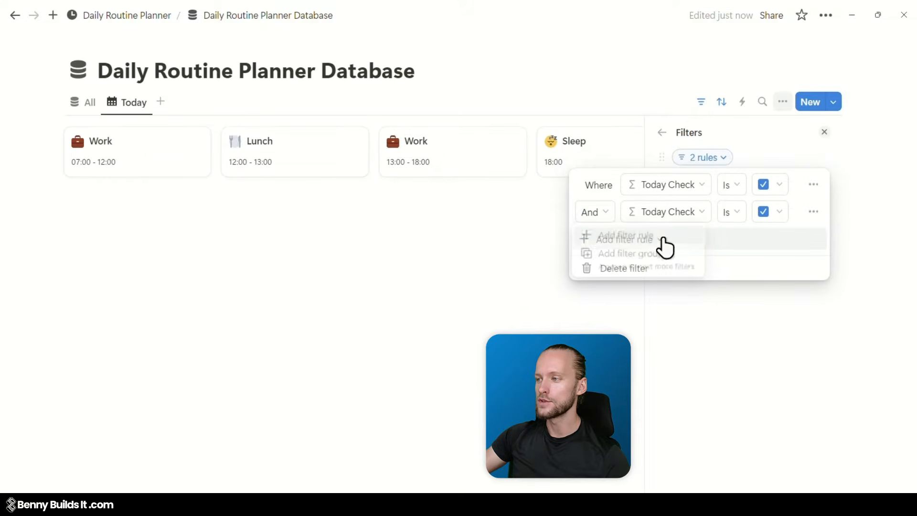
left_click(700, 216)
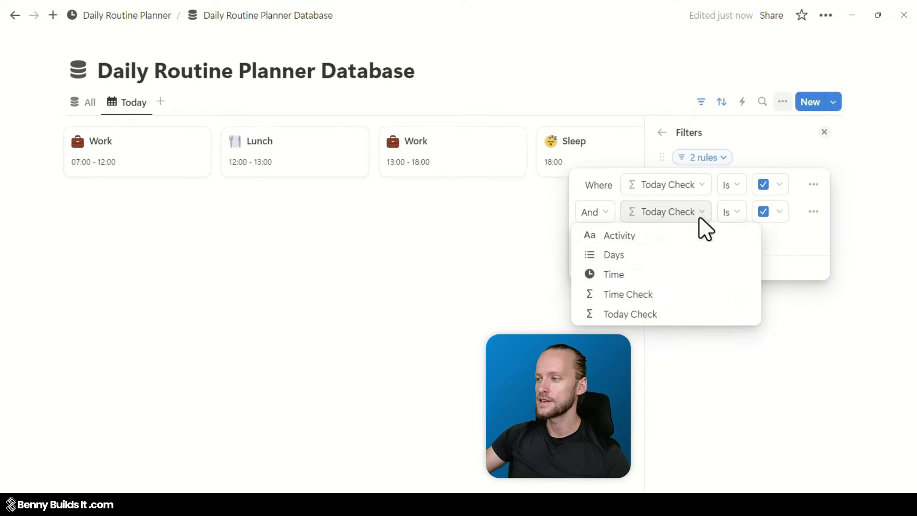
left_click(665, 295)
left_click(780, 216)
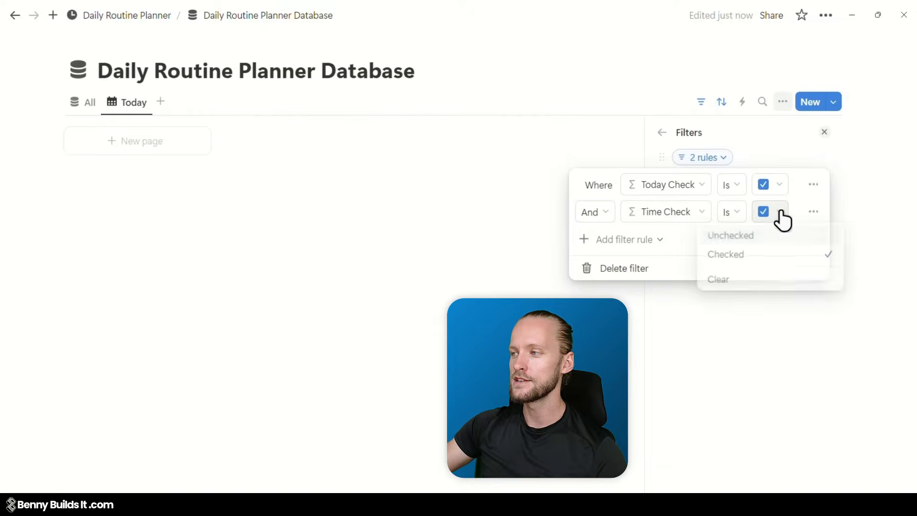
left_click(766, 236)
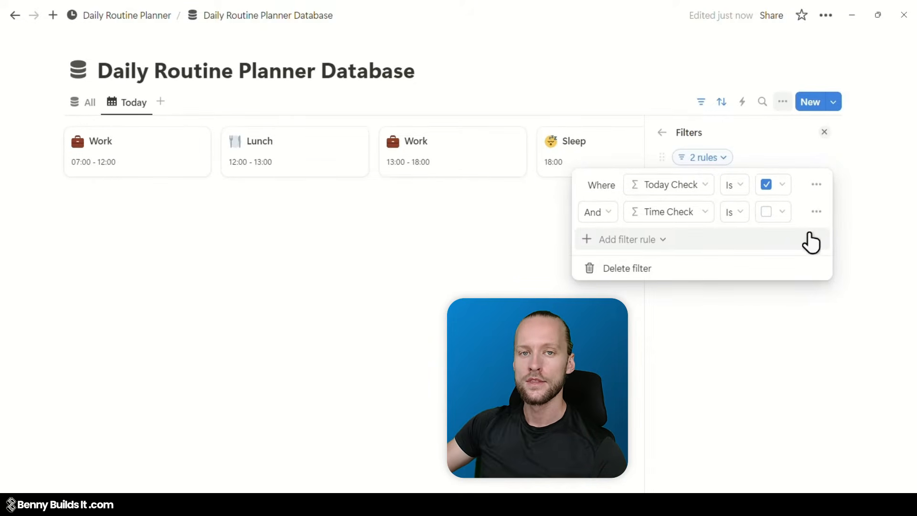
left_click(784, 160)
left_click(662, 132)
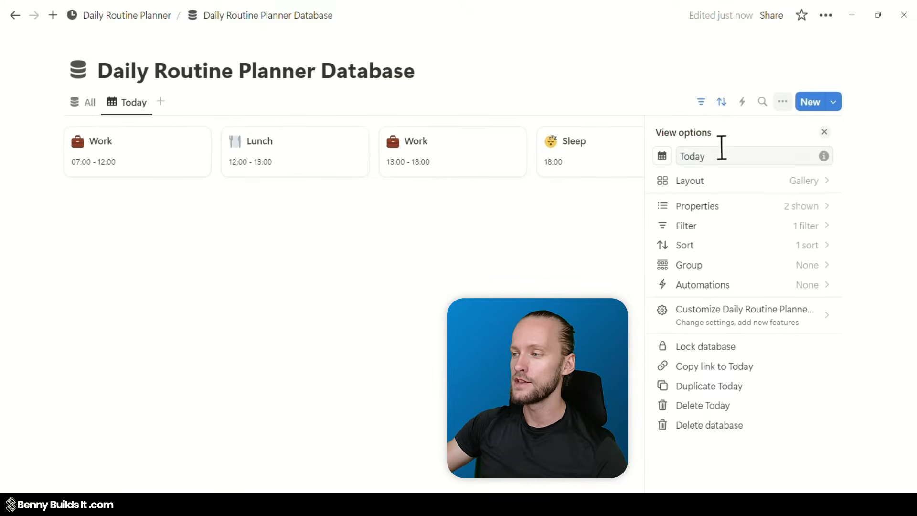
left_click(759, 252)
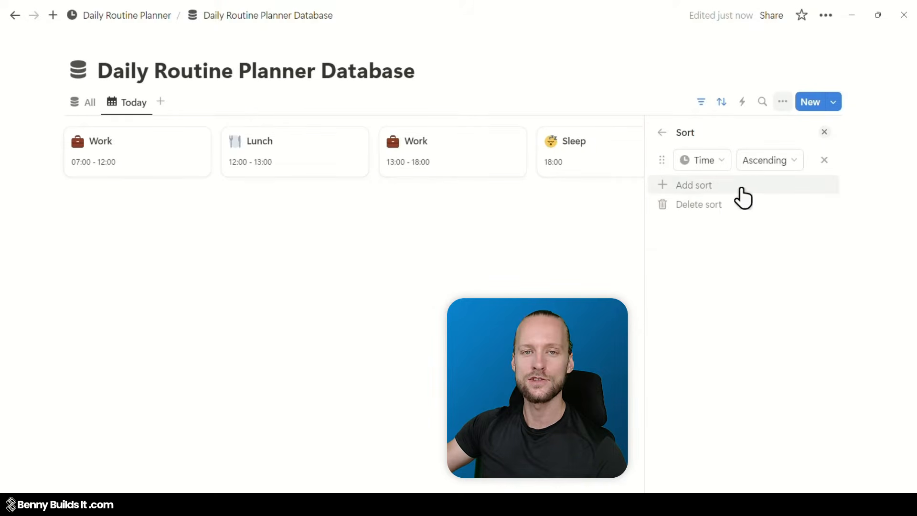
left_click(661, 136)
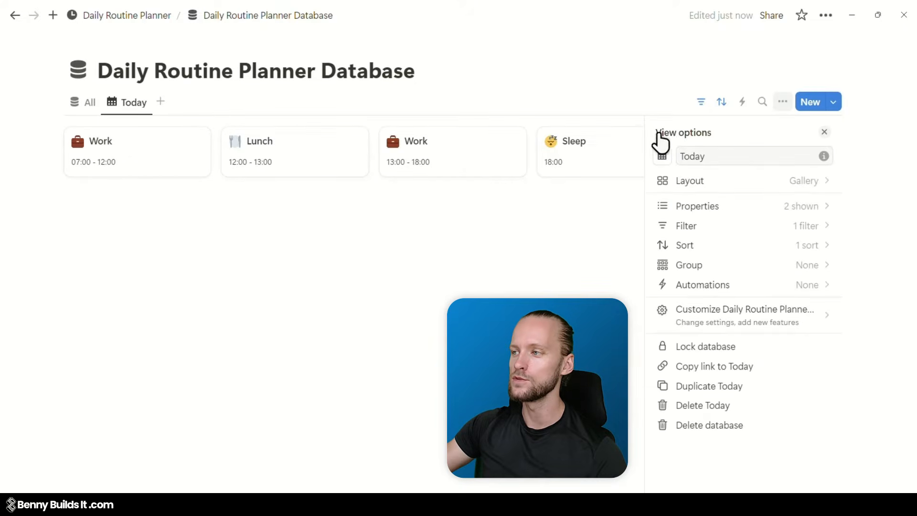
left_click(419, 269)
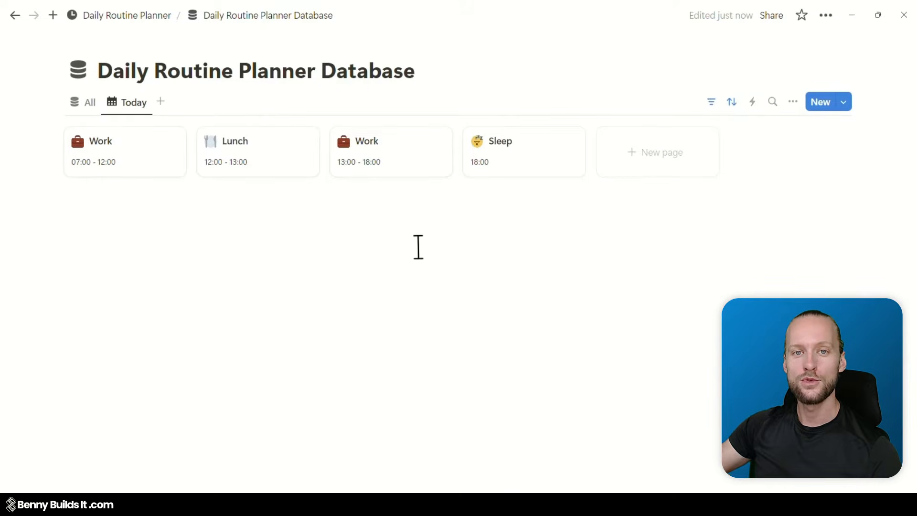
Duplicate the All view, name the copy "Weekly" and give it a calendar icon
left_click(88, 106)
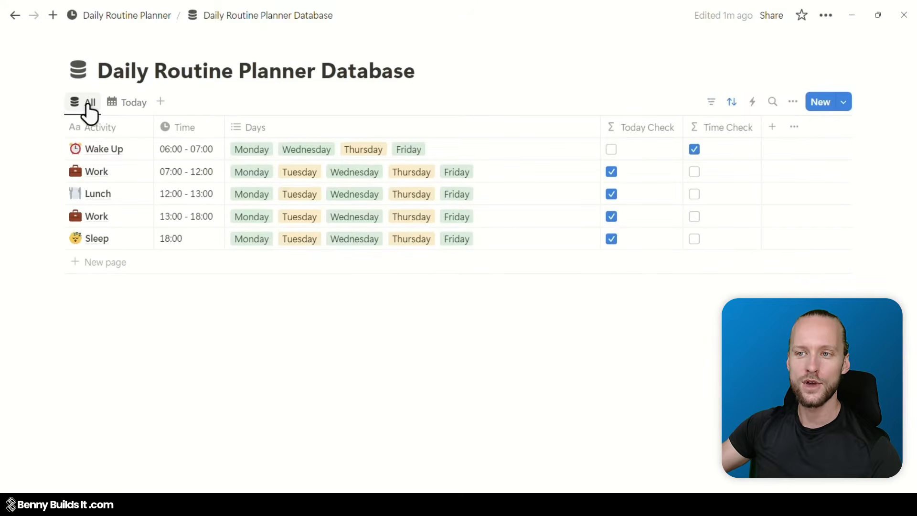
left_click(89, 107)
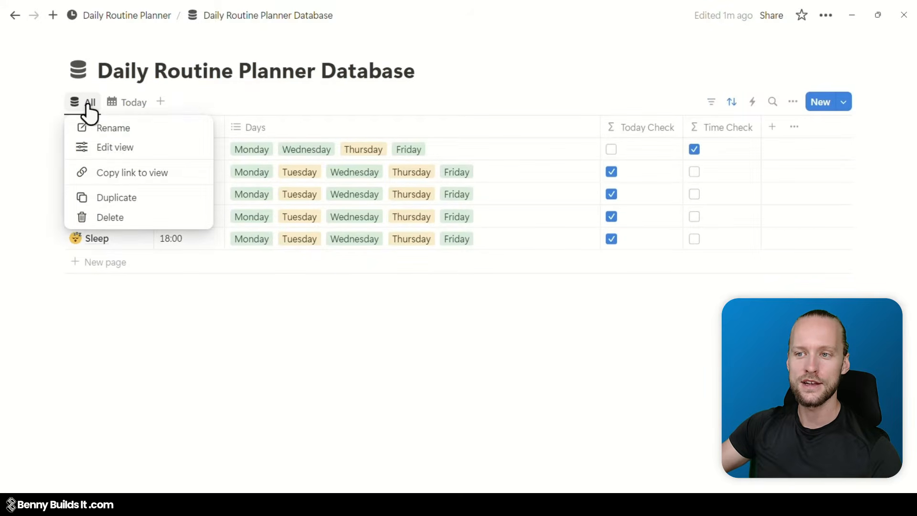
left_click(145, 202)
type("W")
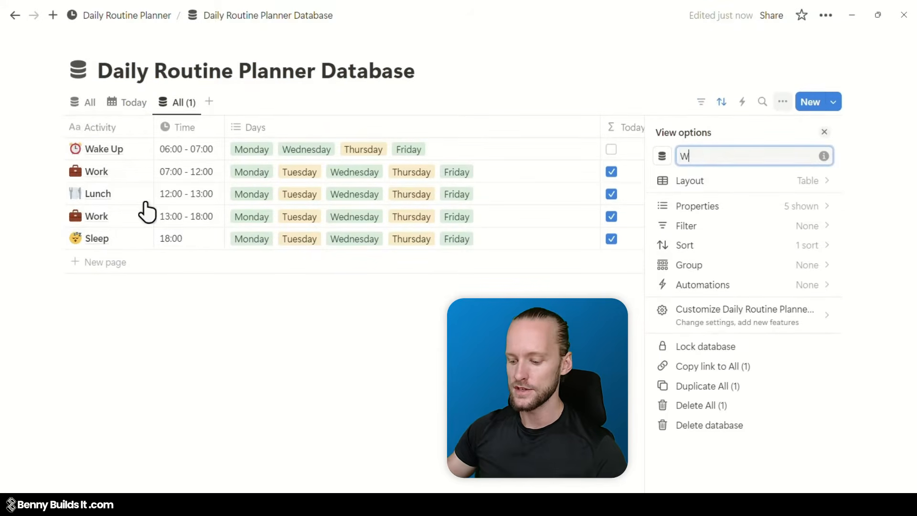
type("eekly")
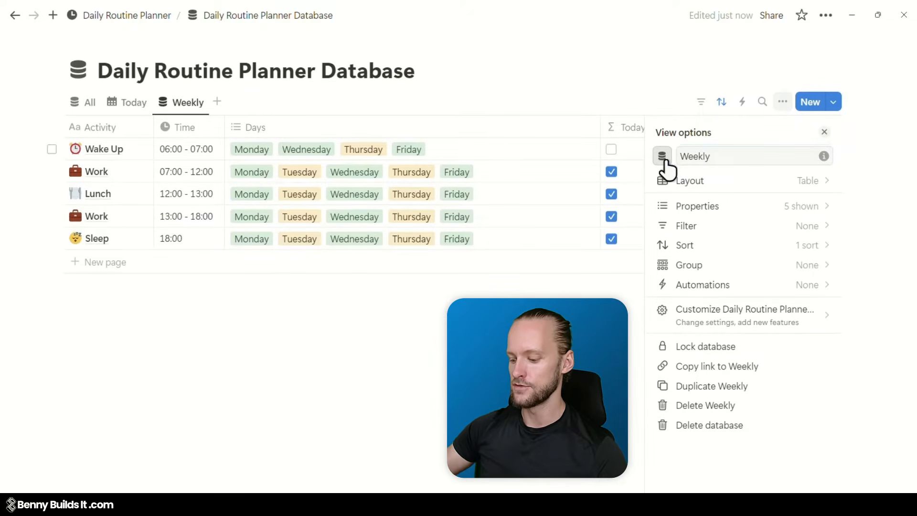
left_click(662, 156)
type("calen")
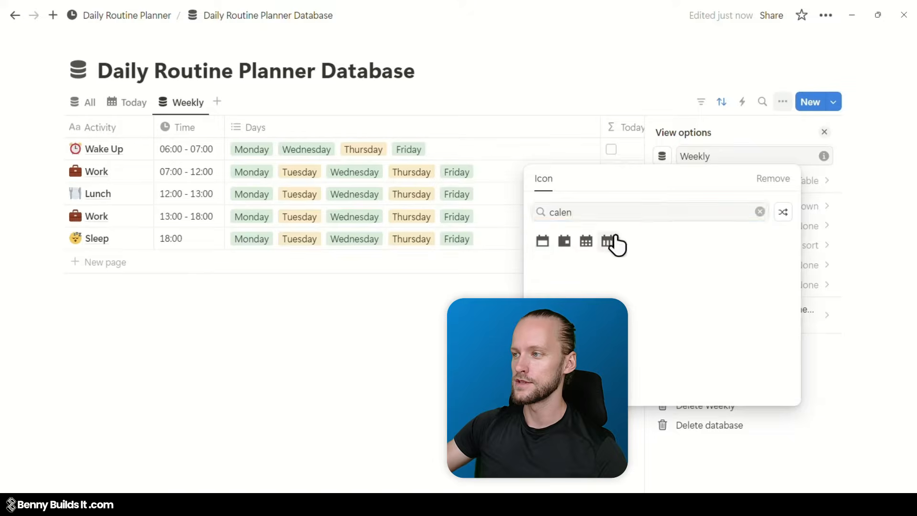
left_click(609, 242)
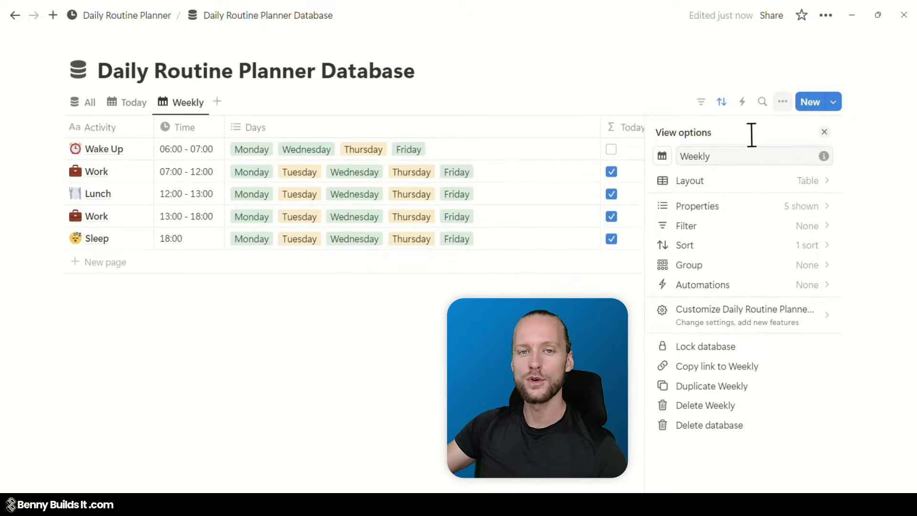
Change the Weekly view's layout to Board with card size Small and turn on Color columns
left_click(748, 183)
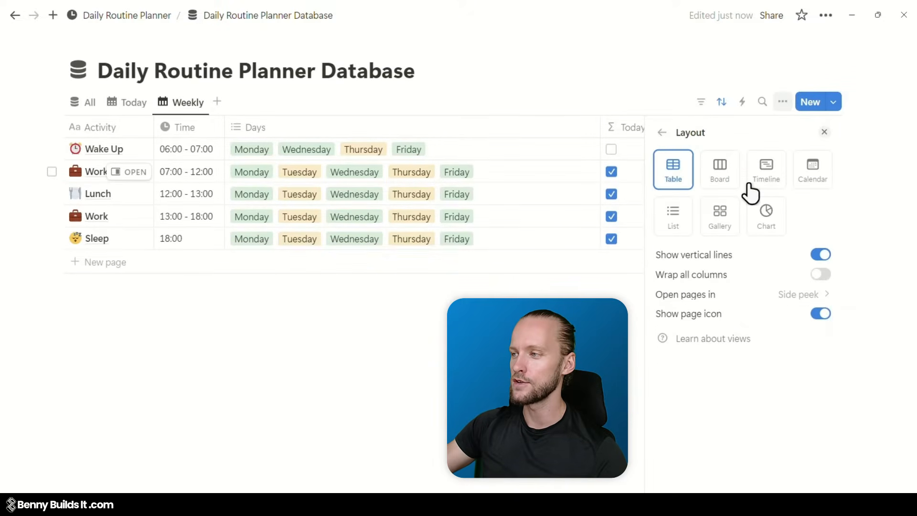
left_click(716, 180)
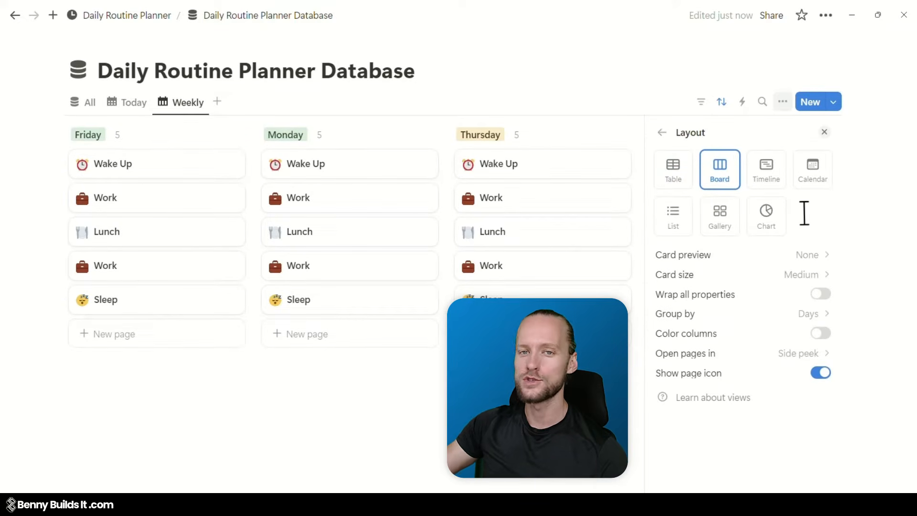
left_click(814, 282)
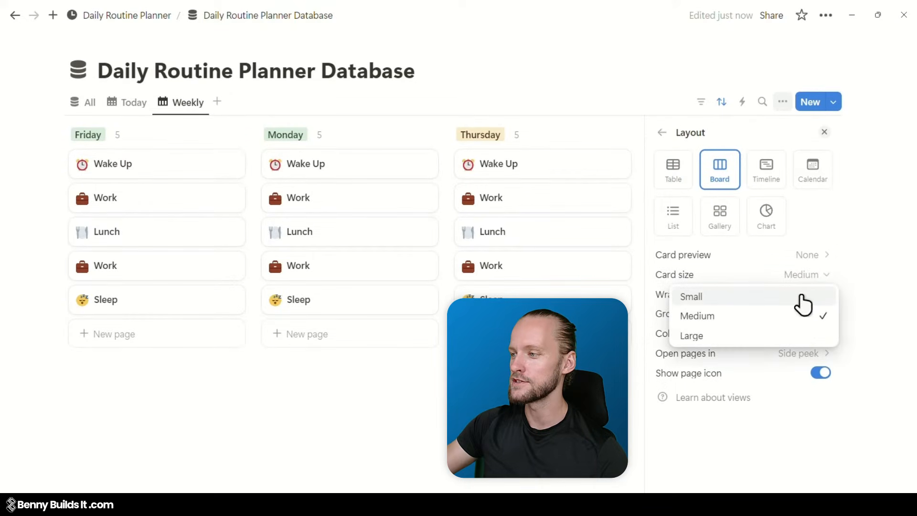
left_click(801, 296)
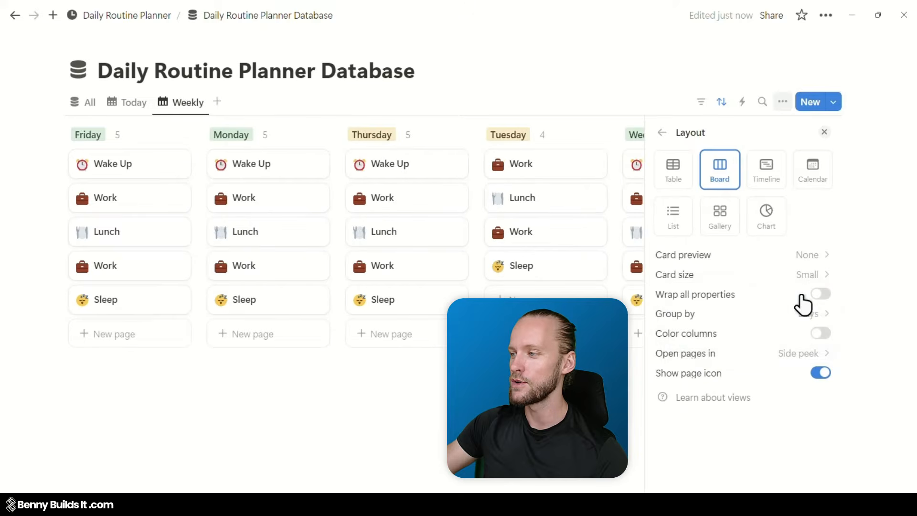
left_click(822, 334)
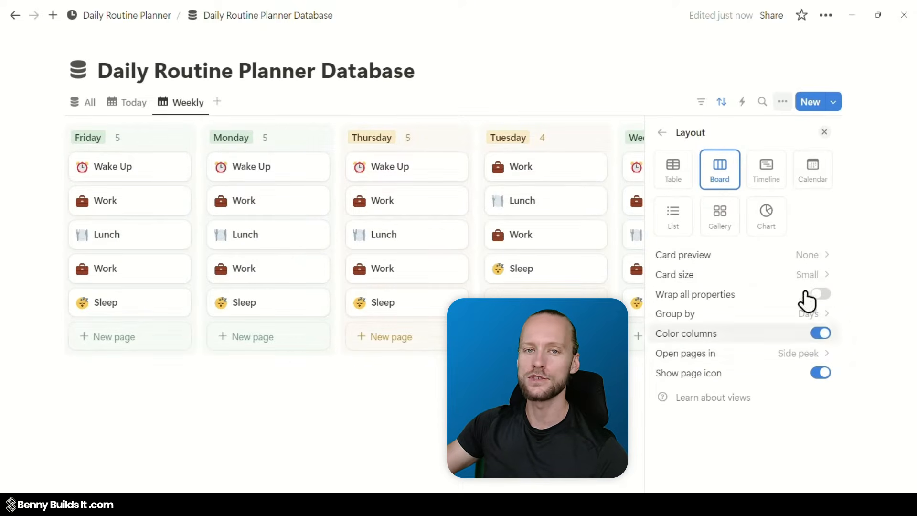
Show the Time property on the Weekly board's cards
left_click(662, 133)
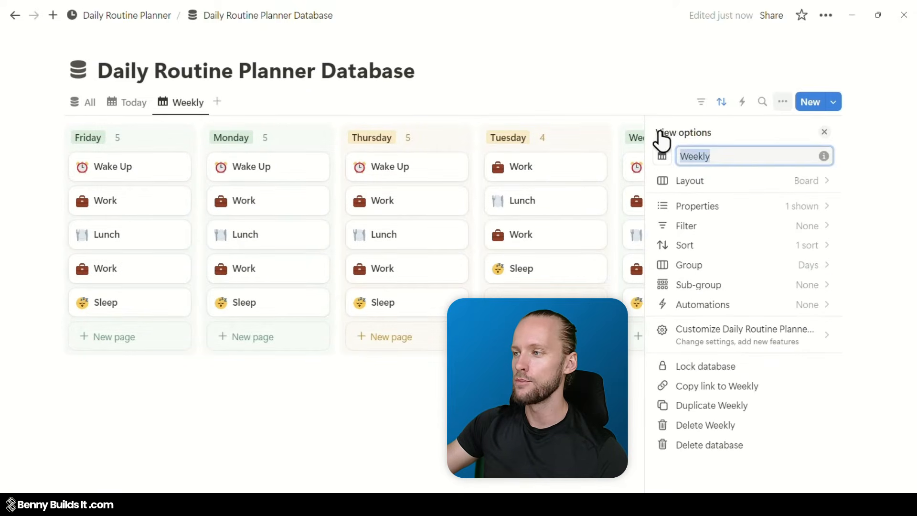
left_click(761, 210)
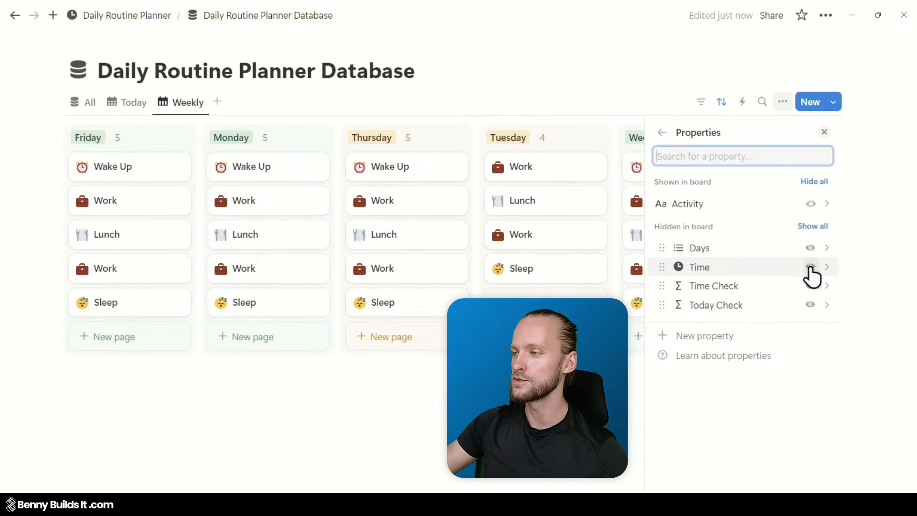
left_click(811, 267)
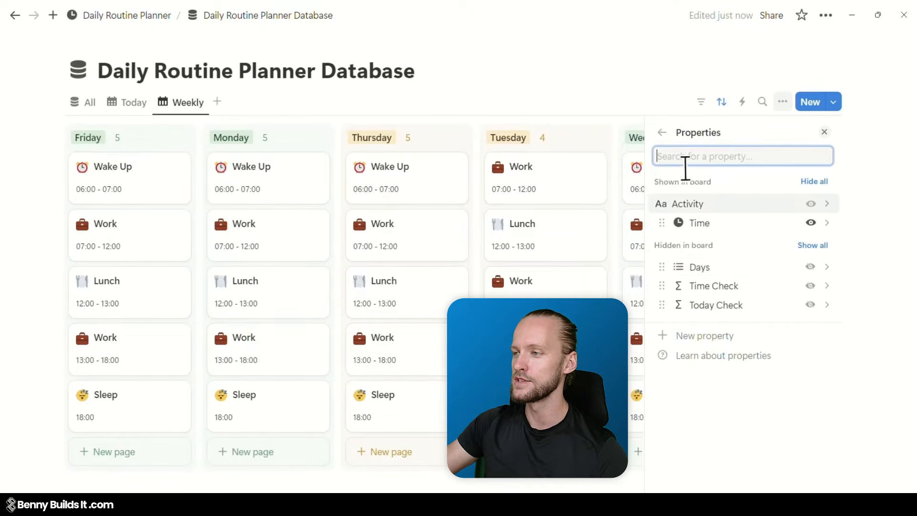
left_click(662, 133)
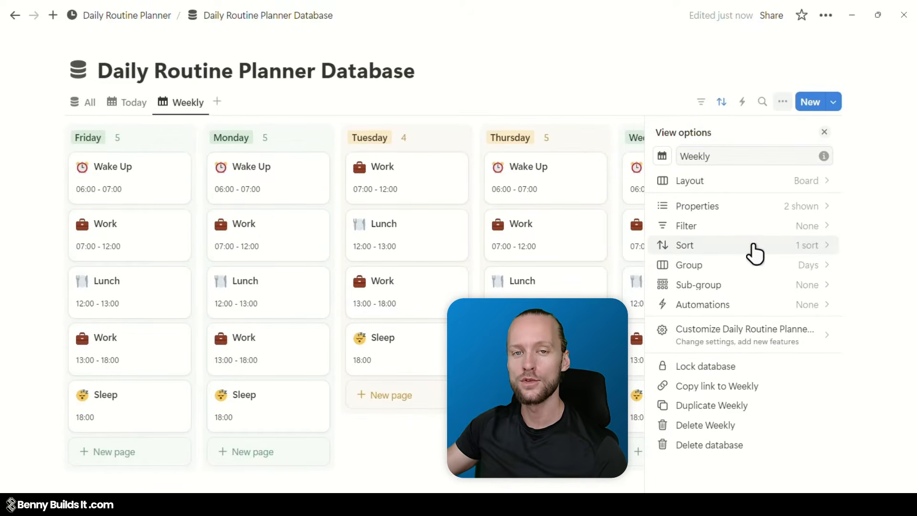
Turn off hiding of empty groups on the Weekly board and arrange the day groups in order from Monday to Sunday
left_click(754, 265)
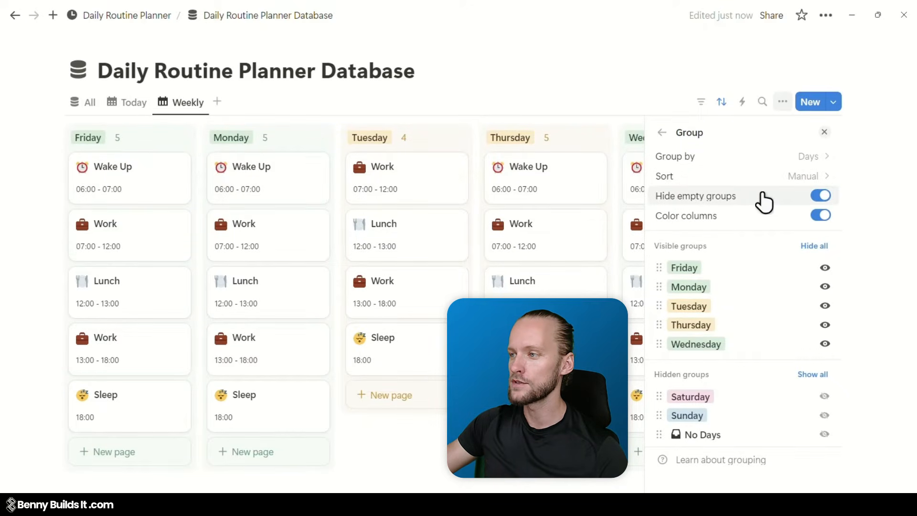
left_click(822, 200)
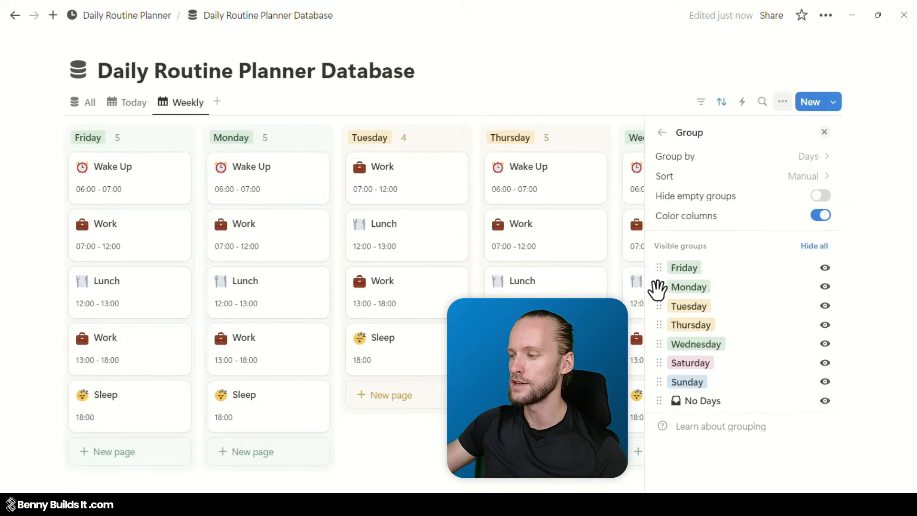
left_click_drag(659, 286, 665, 263)
left_click_drag(661, 302, 660, 287)
left_click_drag(659, 344, 660, 325)
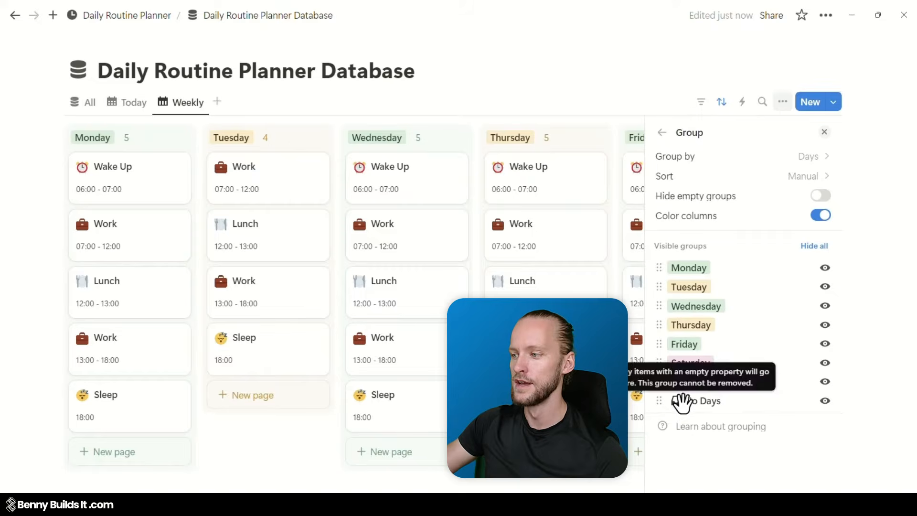
Hide the No Days group, close the view options and look across the Weekly board's columns
left_click(826, 401)
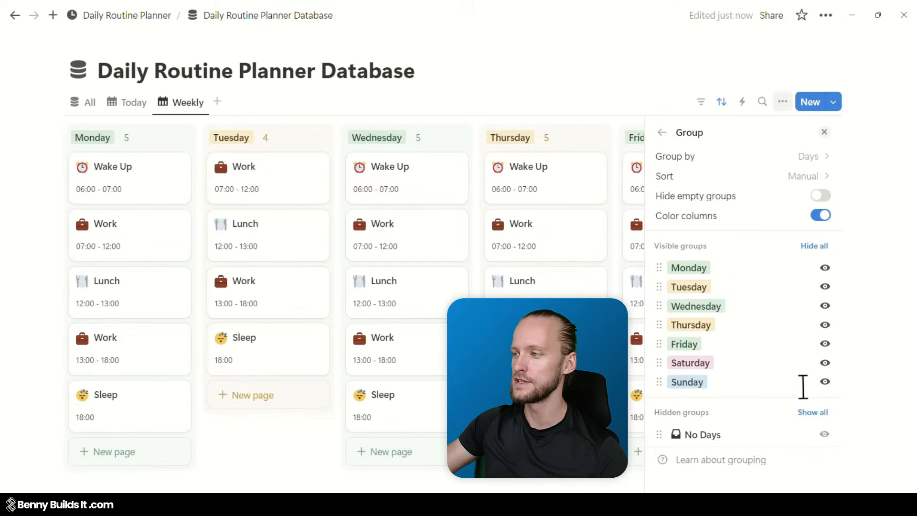
left_click(660, 137)
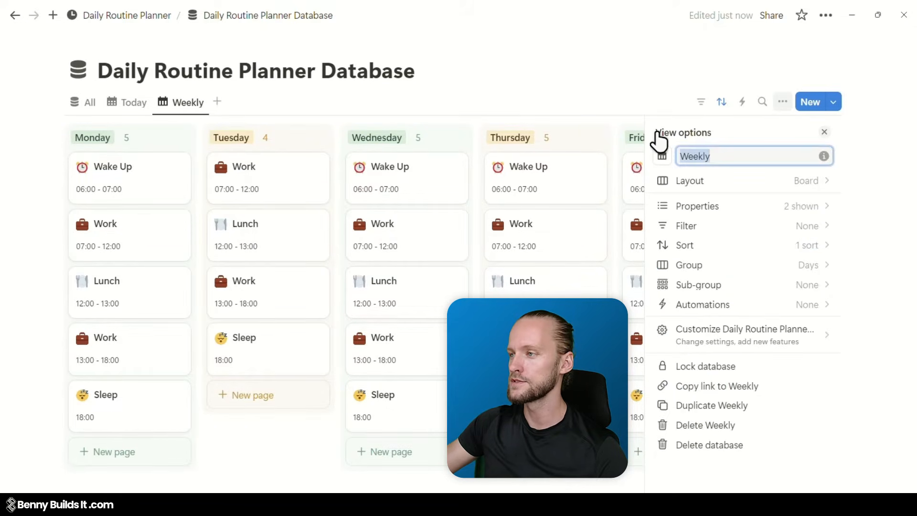
key("Escape")
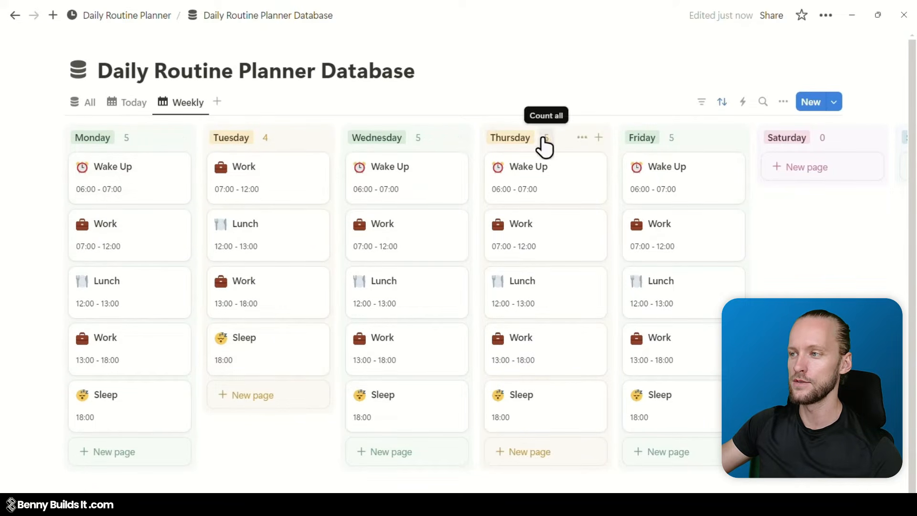
scroll(454, 296, "right", 5)
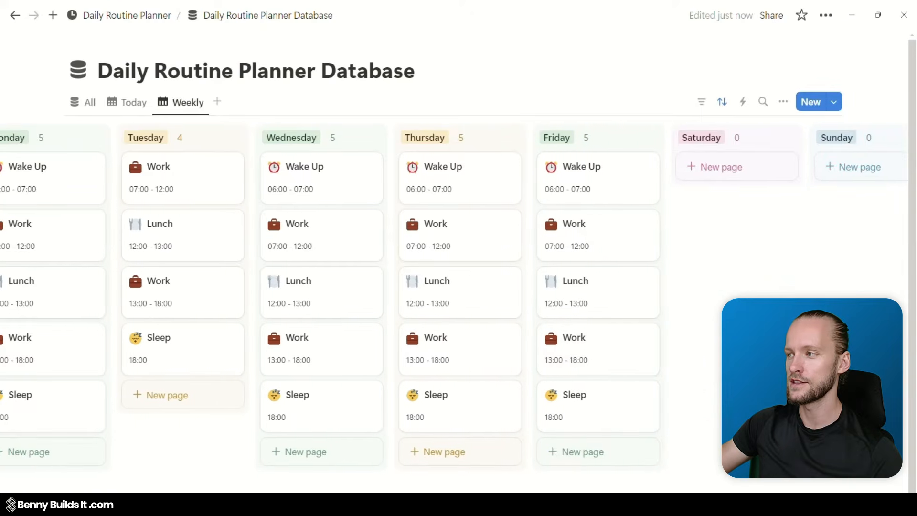
scroll(454, 296, "left", 2)
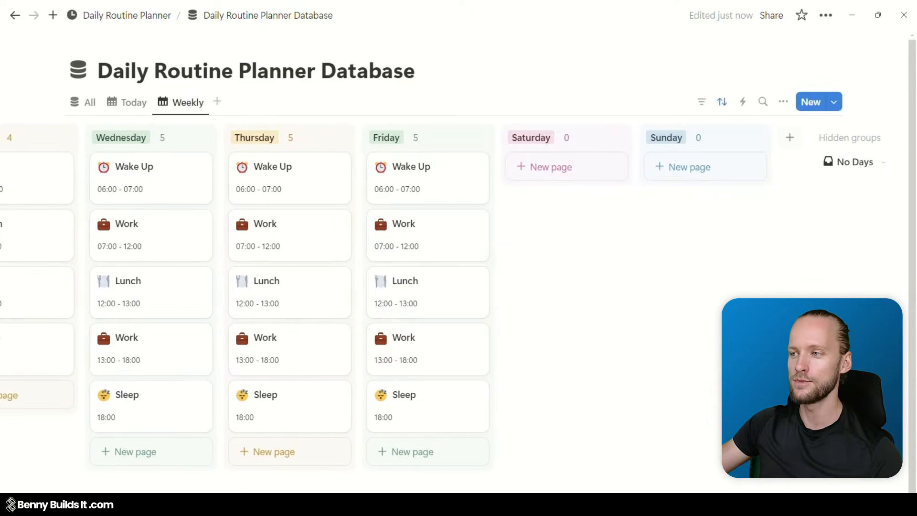
scroll(453, 296, "left", 4)
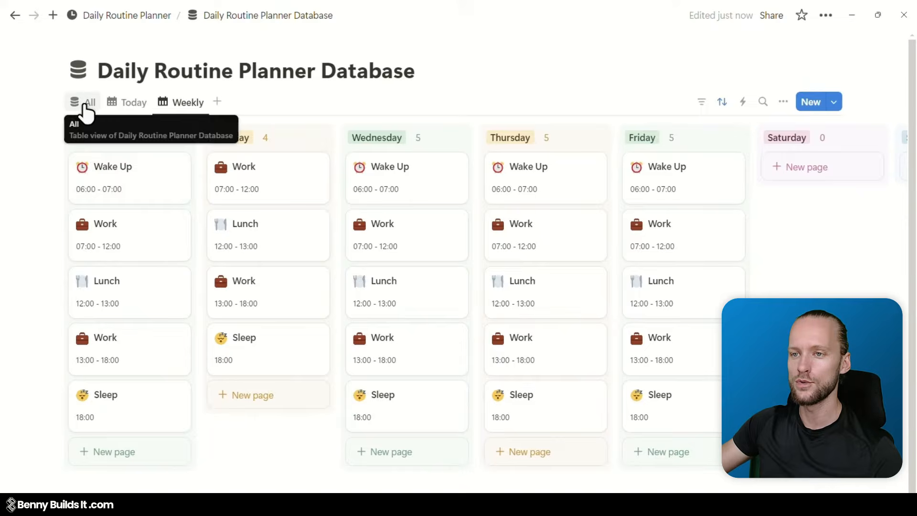
Add Saturday and Sunday to the Wake Up activity's days in the All view and check them on the Weekly board
left_click(85, 103)
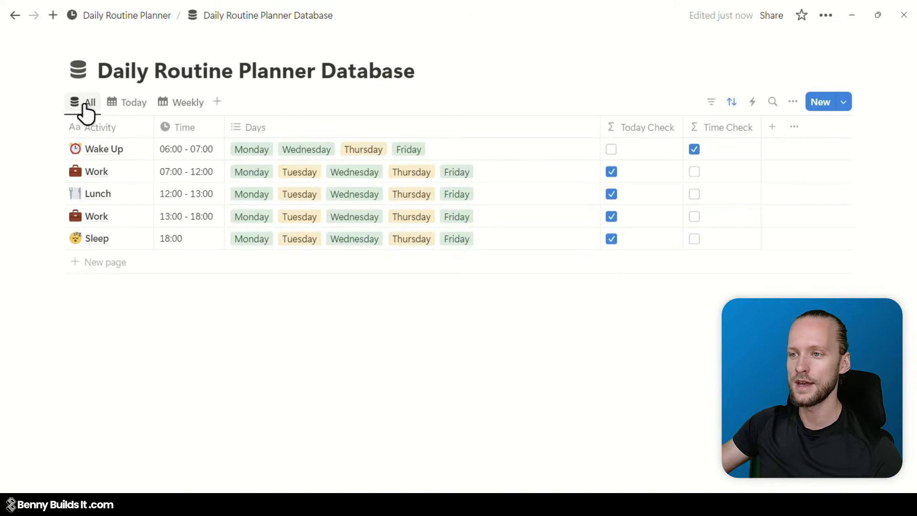
left_click(451, 150)
left_click(276, 289)
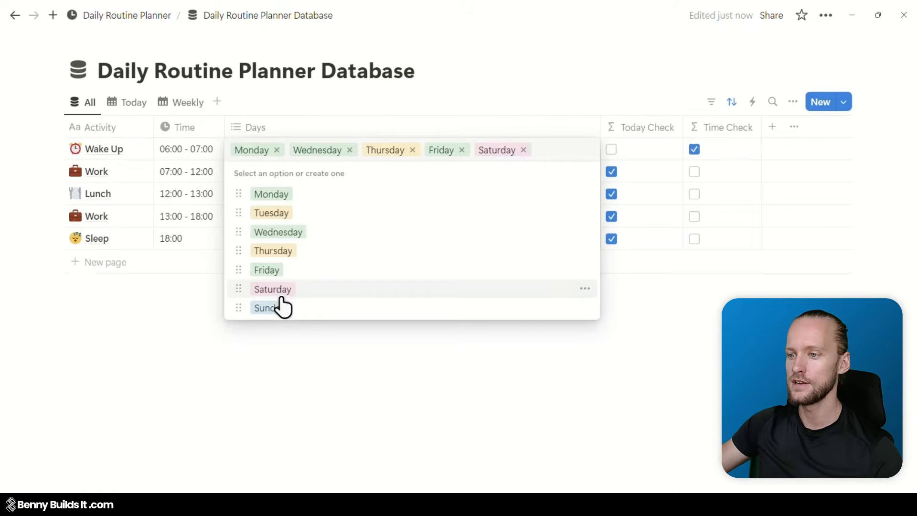
left_click(270, 308)
key("Escape")
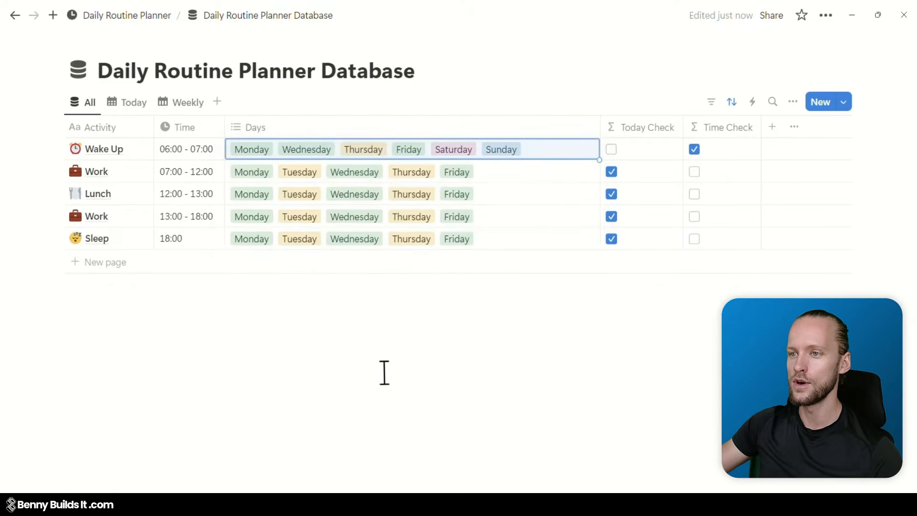
left_click(187, 103)
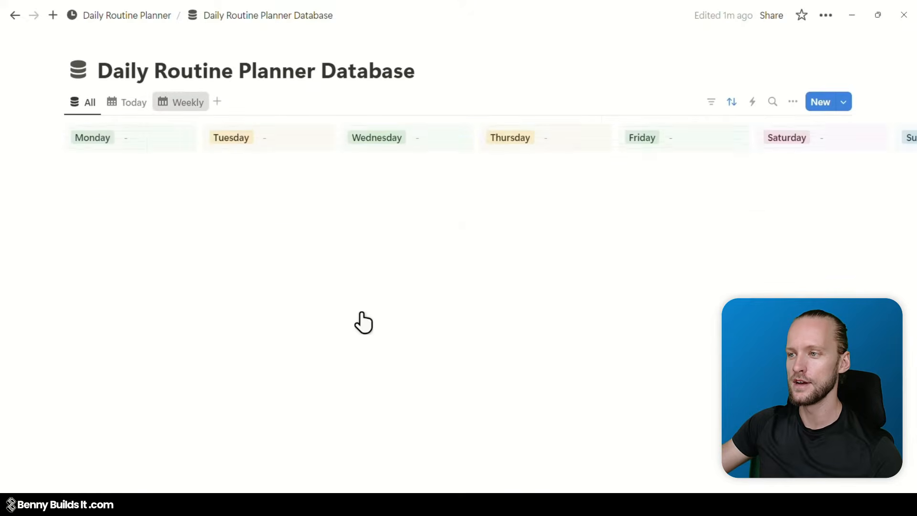
scroll(587, 245, "right", 5)
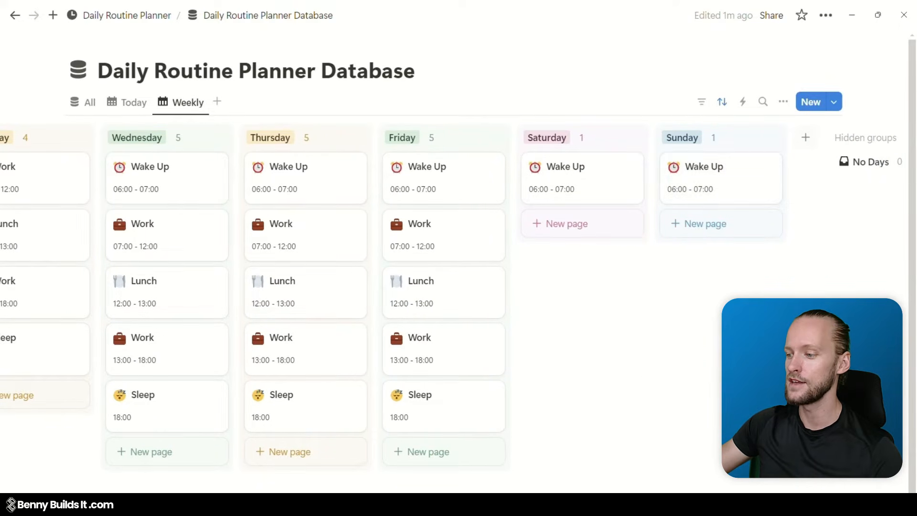
scroll(459, 296, "left", 5)
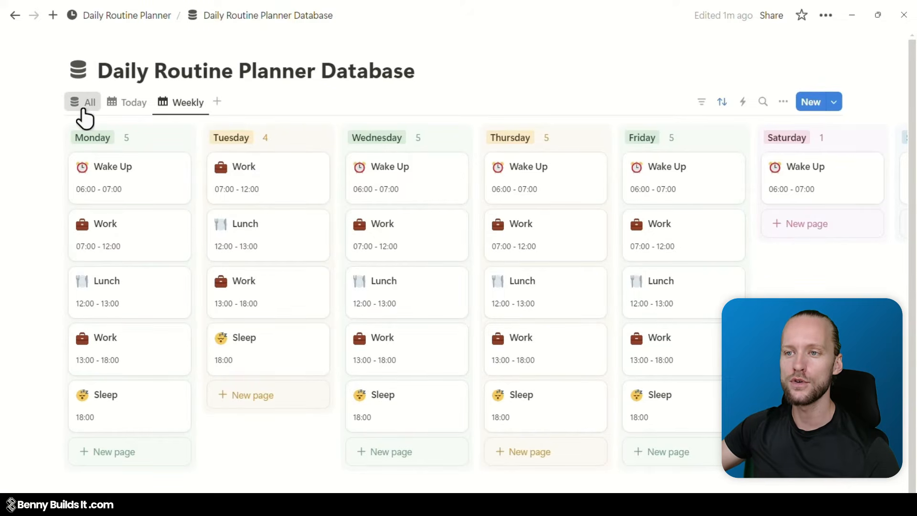
Move the All view behind Weekly, duplicate it and name the copy "Workout Day"
left_click(86, 109)
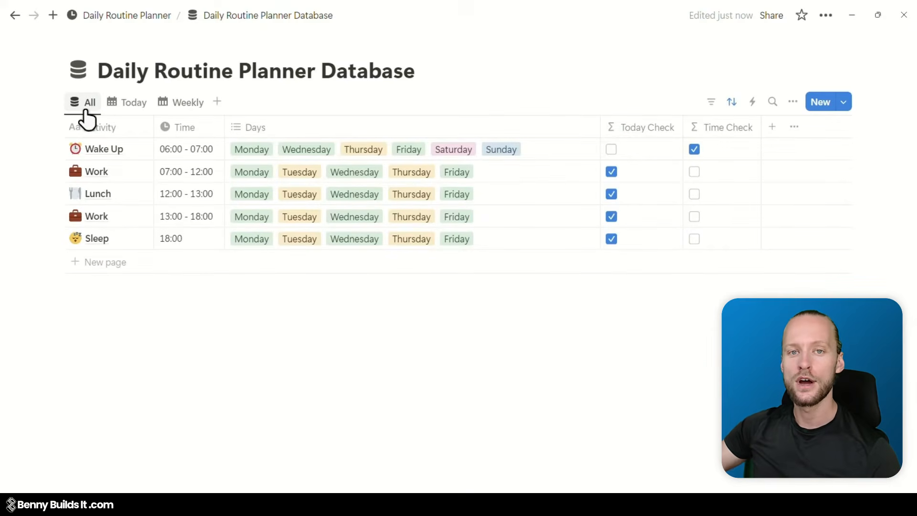
left_click_drag(86, 119, 210, 116)
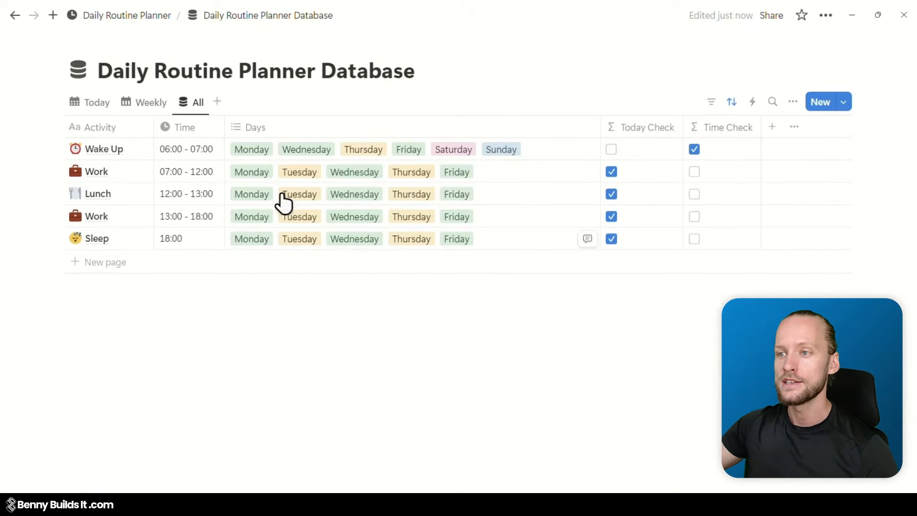
left_click(203, 116)
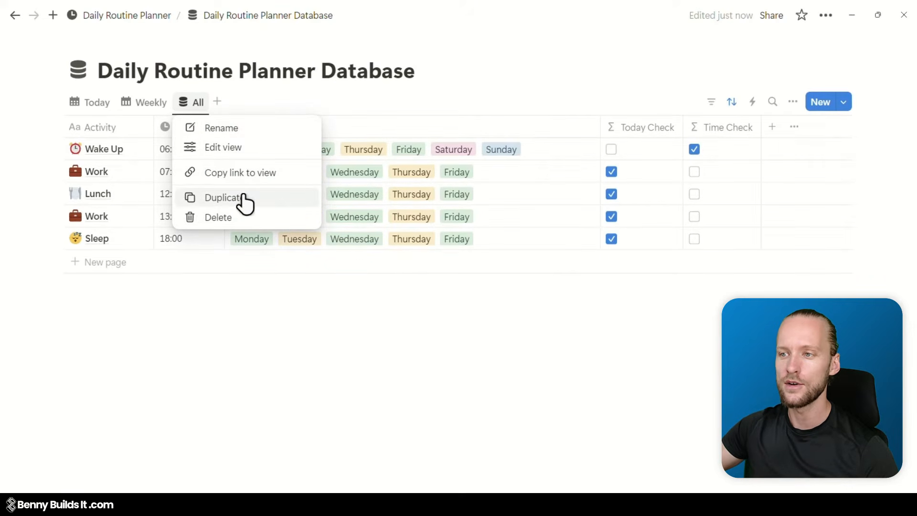
left_click(245, 204)
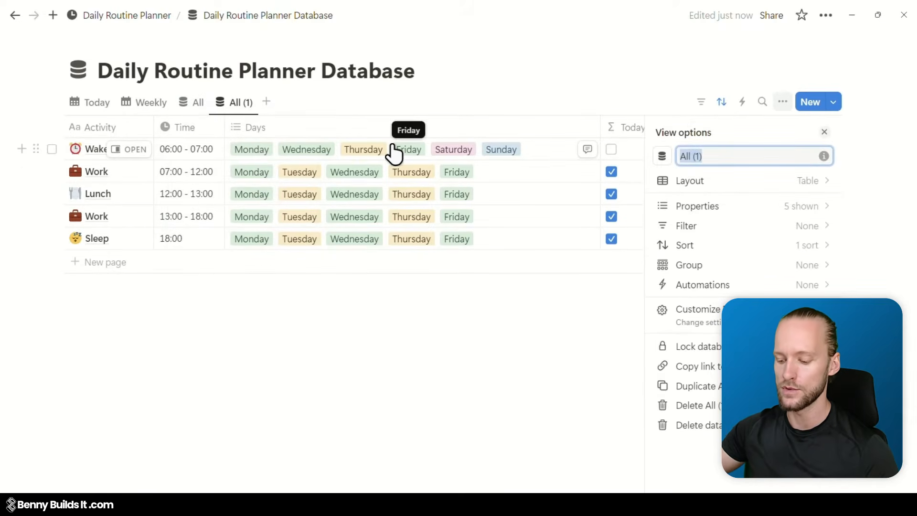
type("Workout")
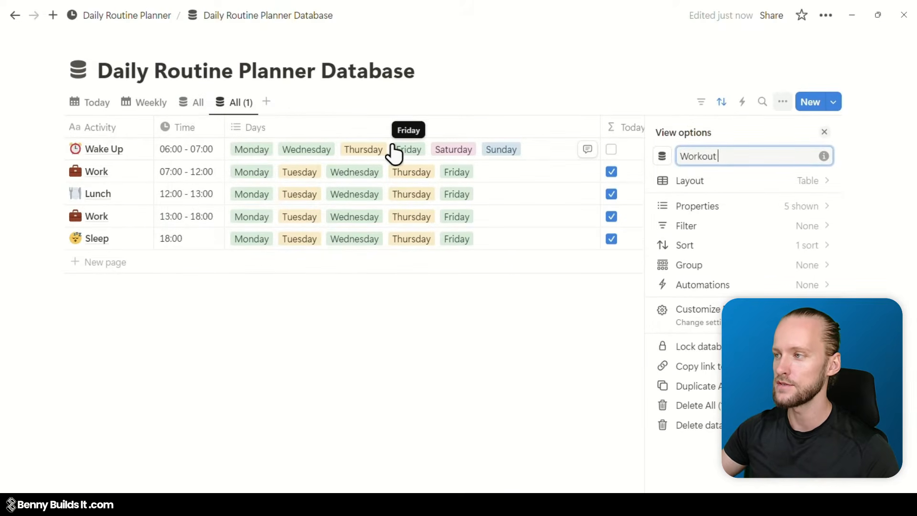
type(" Day")
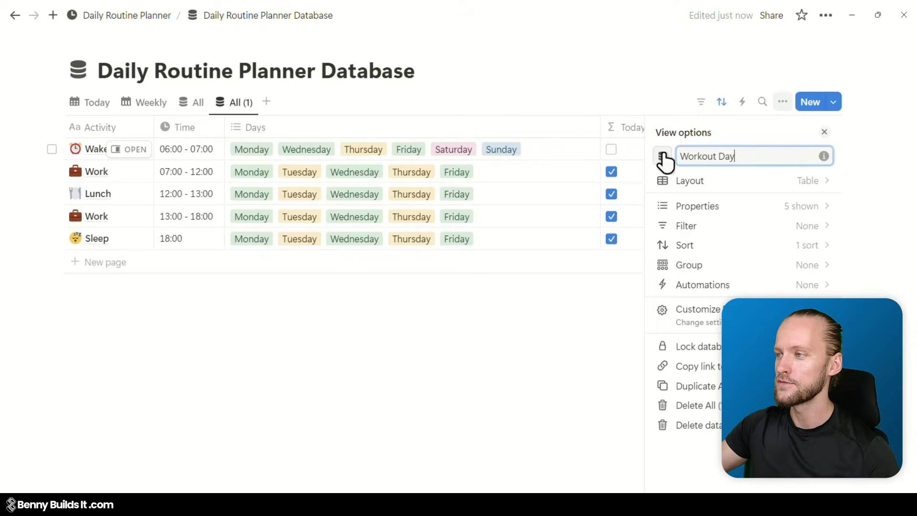
Give the Workout Day view a dumbbell icon and close its view options
left_click(663, 158)
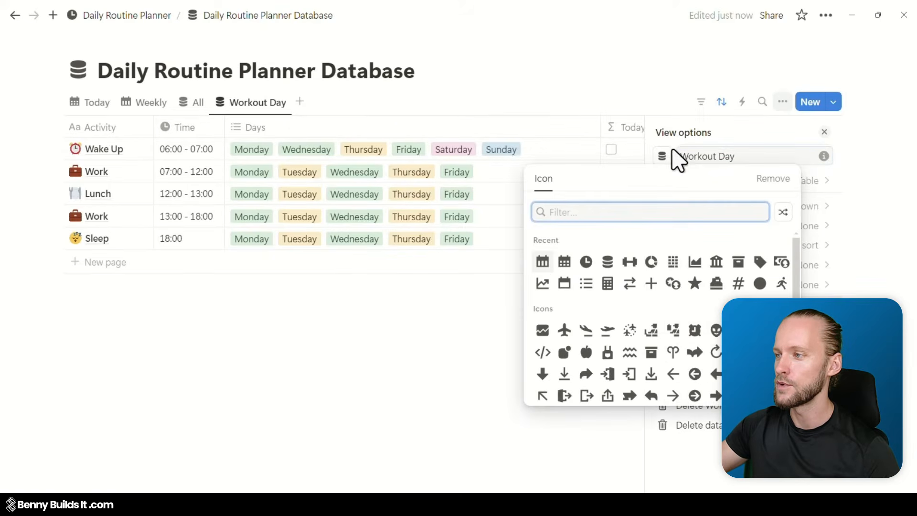
left_click(635, 262)
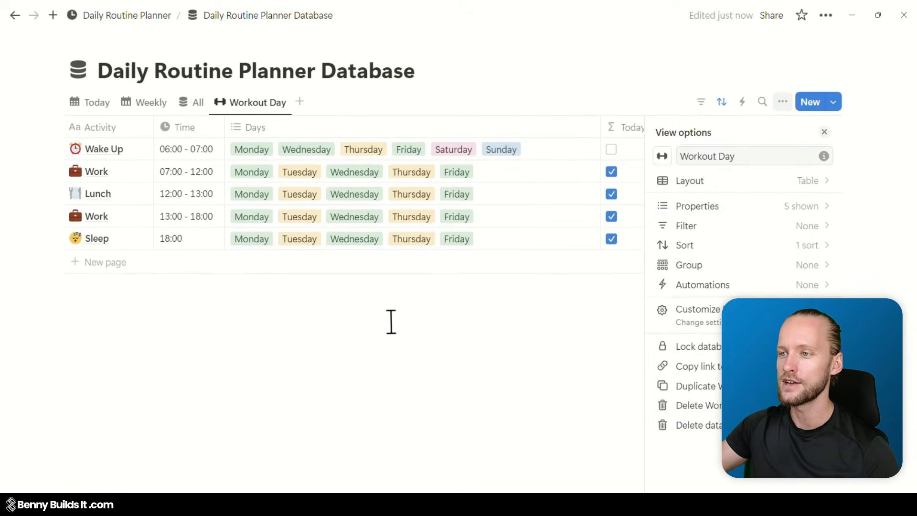
left_click(438, 313)
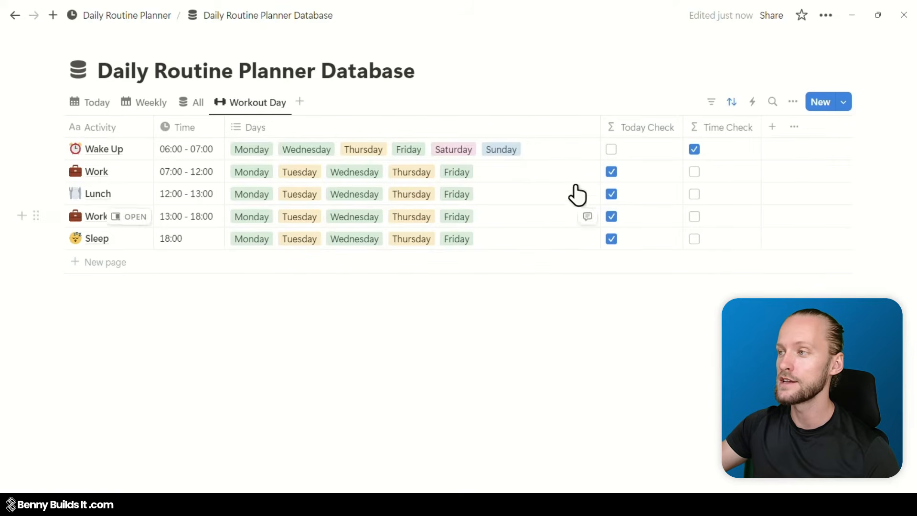
Filter the Workout Day view to activities whose Days contain Monday, Wednesday or Friday
left_click(712, 102)
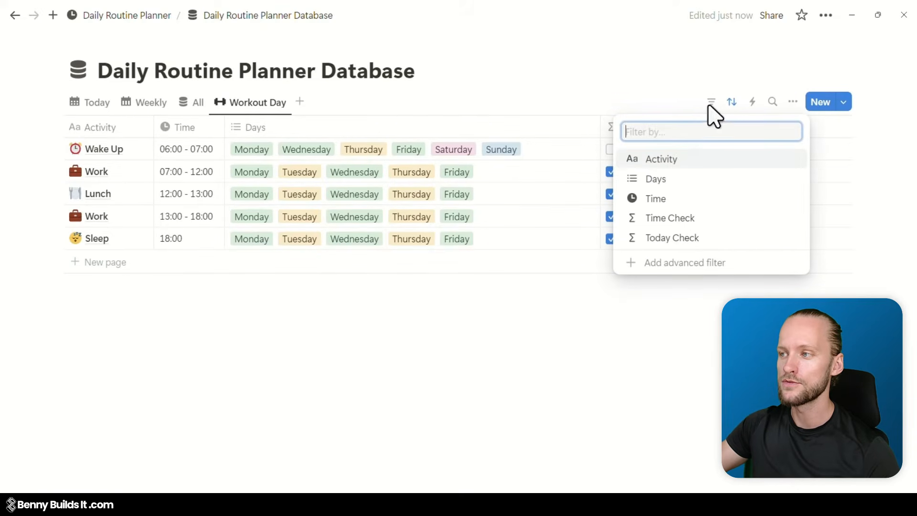
left_click(683, 186)
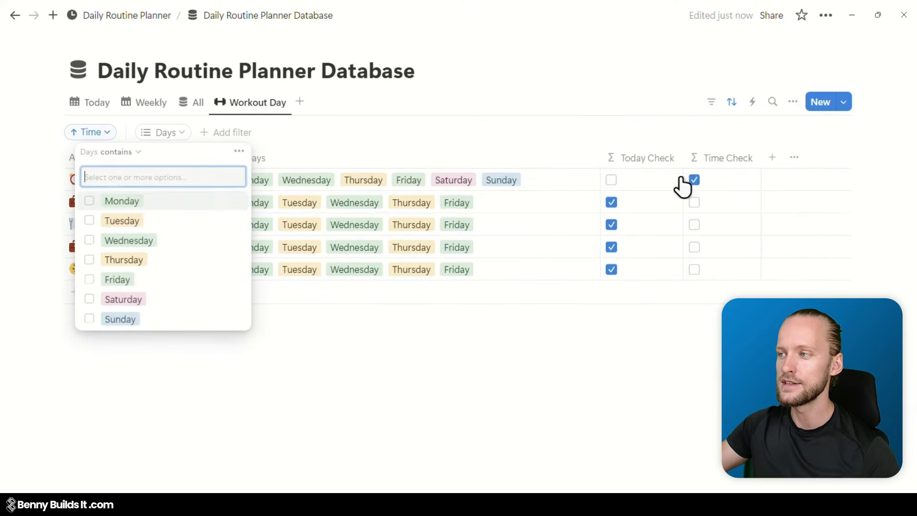
left_click(90, 202)
left_click(90, 242)
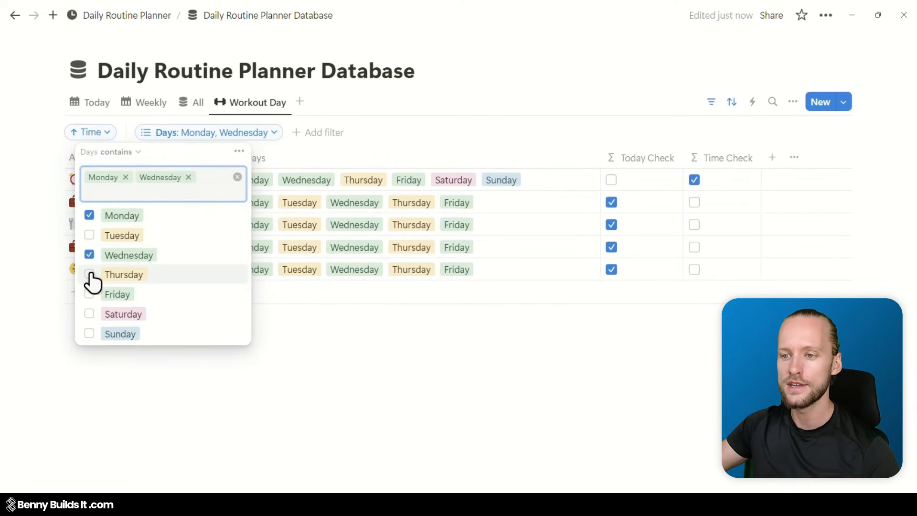
left_click(89, 293)
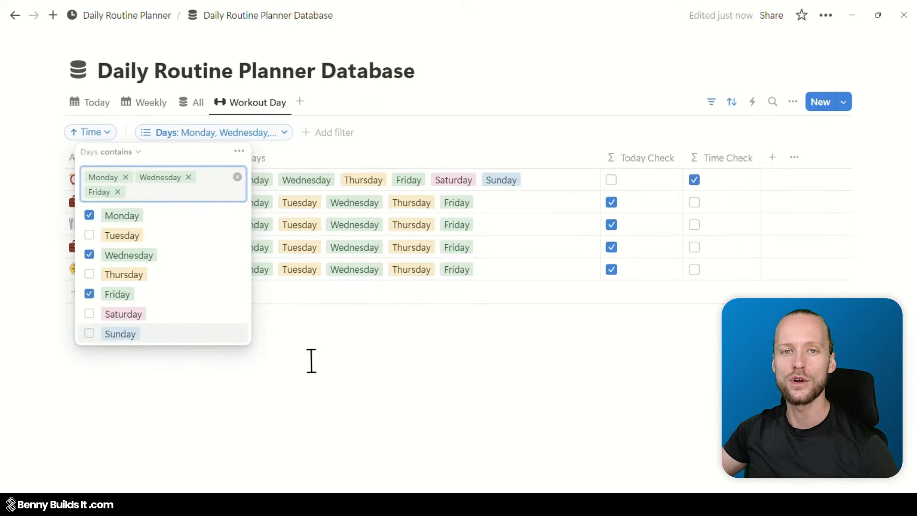
left_click(269, 357)
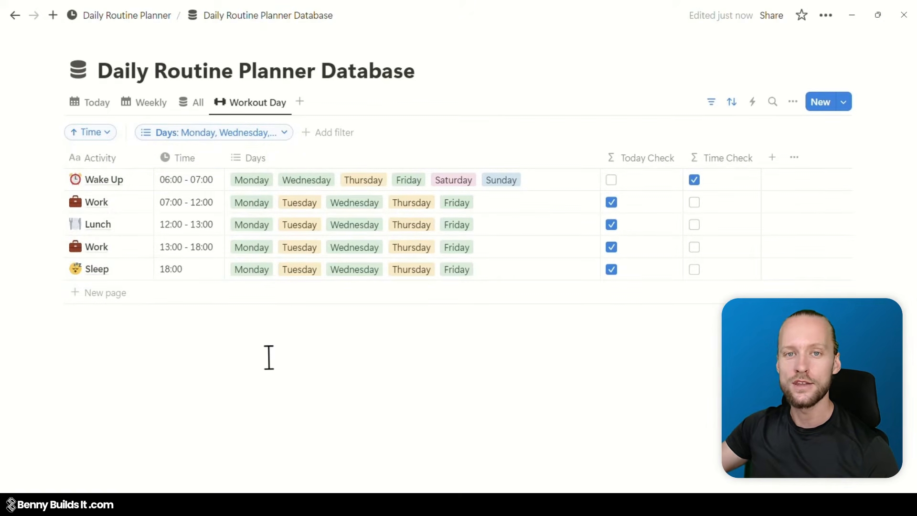
Add a "Workout" activity to the Workout Day view and give it a weightlifter emoji found by searching "weight"
left_click(89, 293)
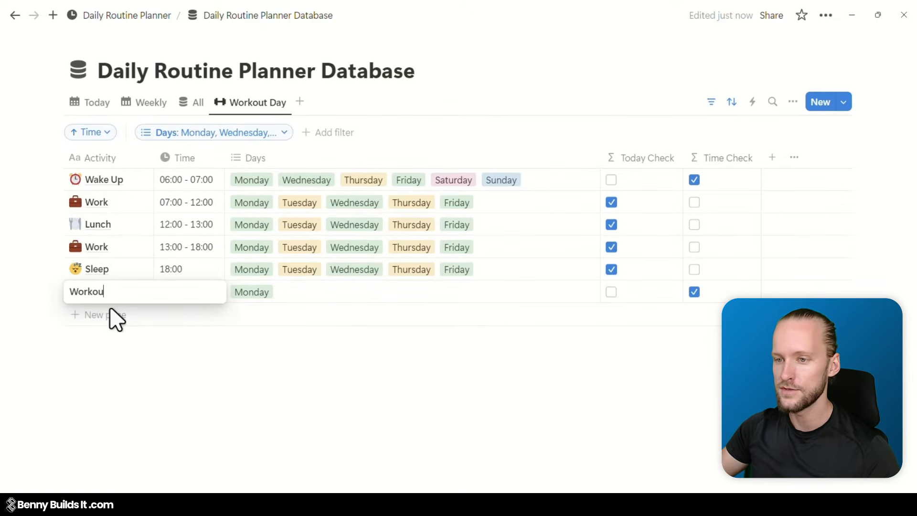
left_click(134, 377)
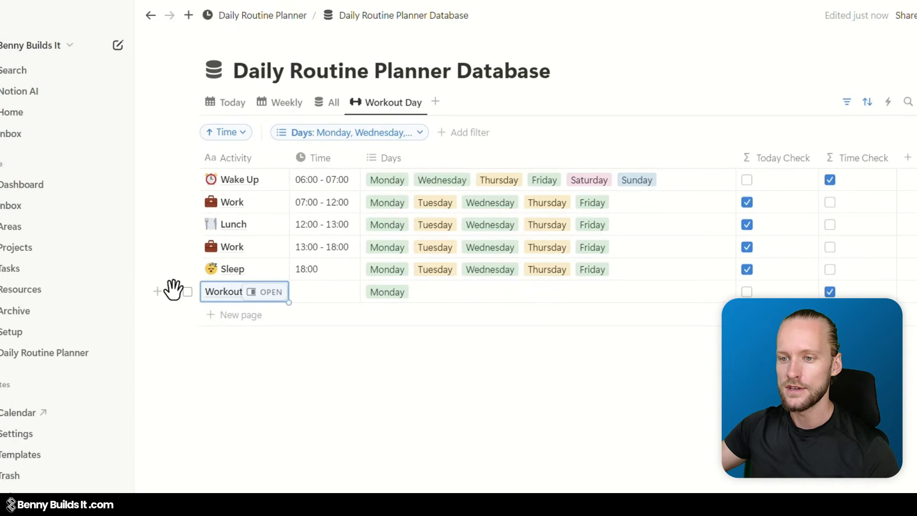
left_click(202, 291)
left_click(167, 311)
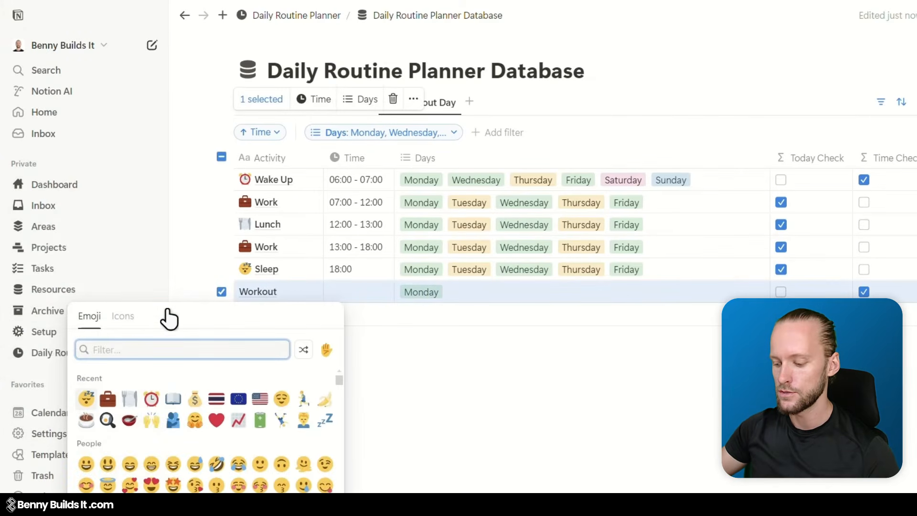
type("weight")
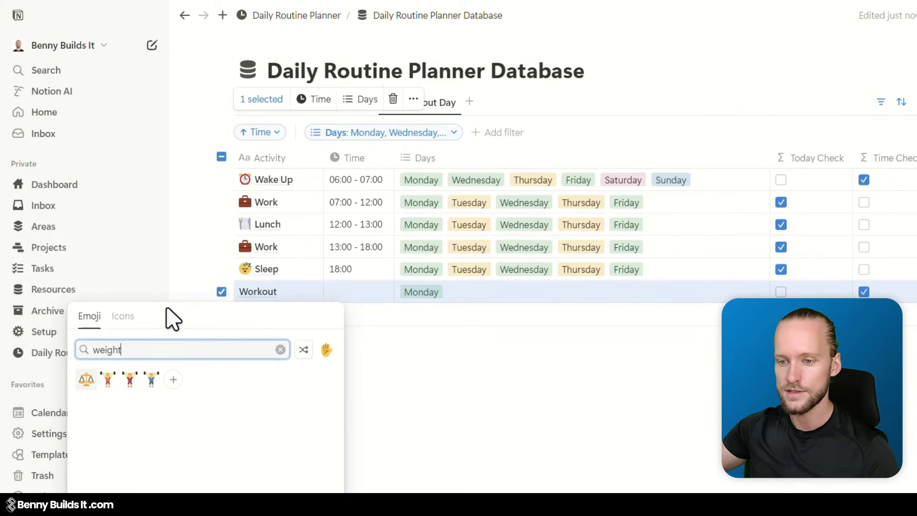
left_click(153, 379)
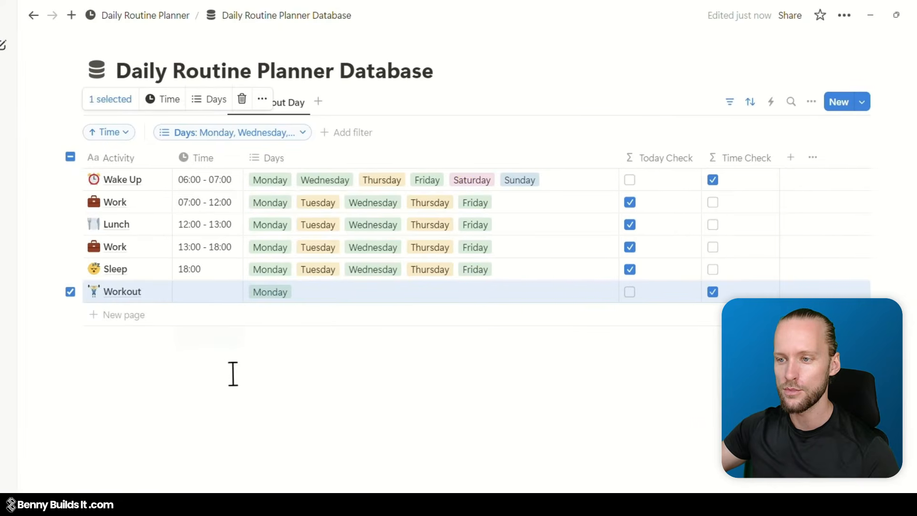
Set the Workout activity's time to 18:00 - 20:00
left_click(174, 297)
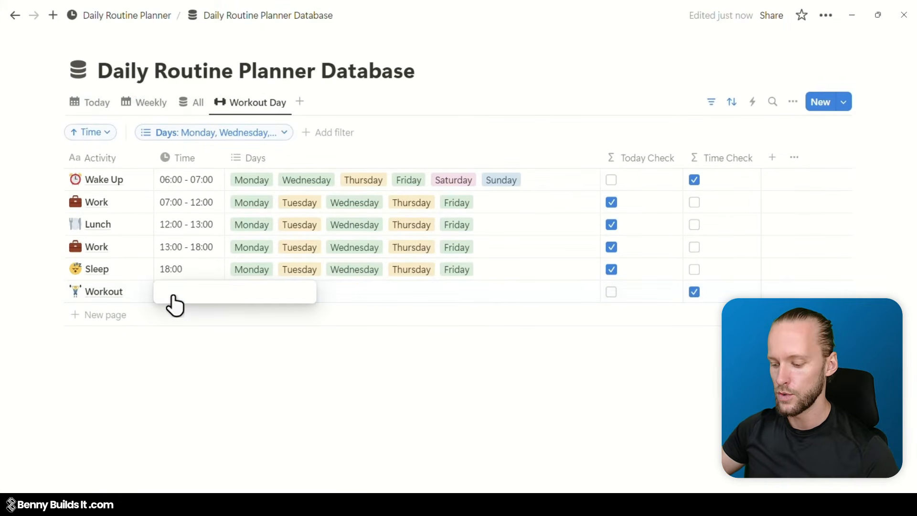
type("18:00 - 20:00")
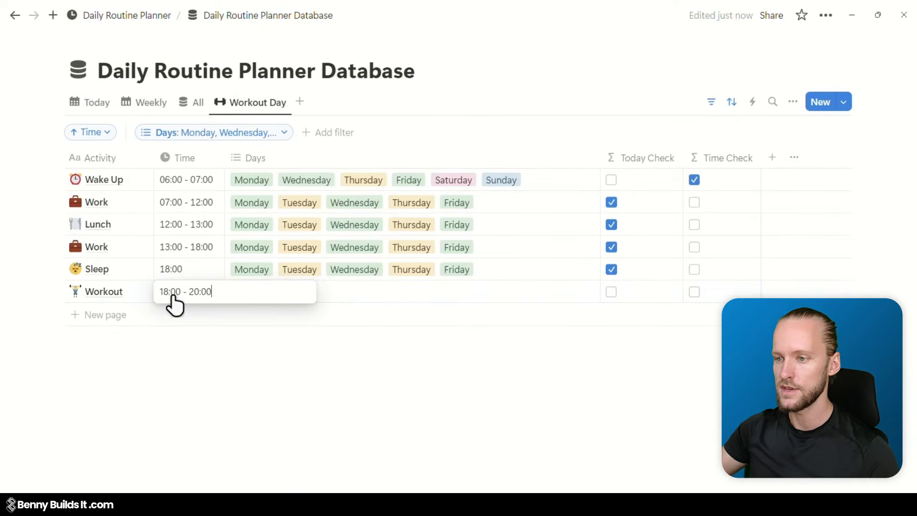
key("Escape")
Set the Sleep activity's time to 20:00
left_click(172, 269)
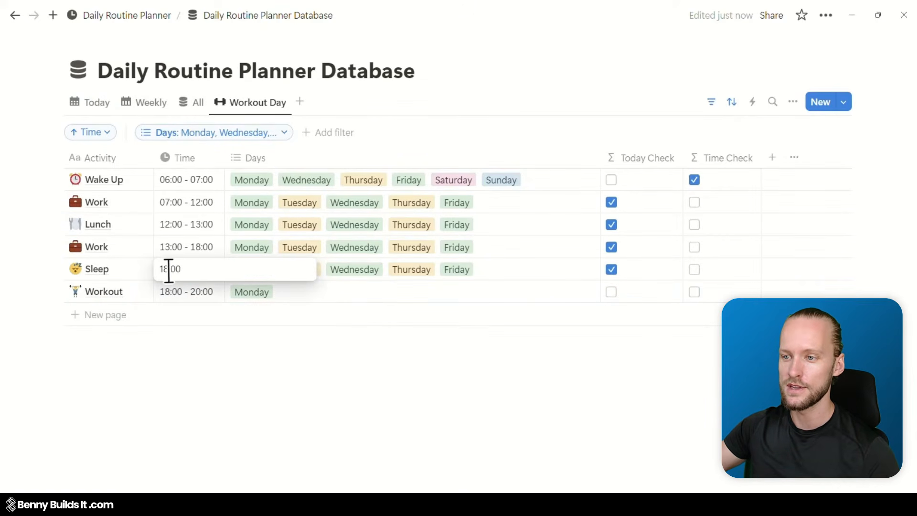
key("BackSpace")
key("BackSpace")
type("20")
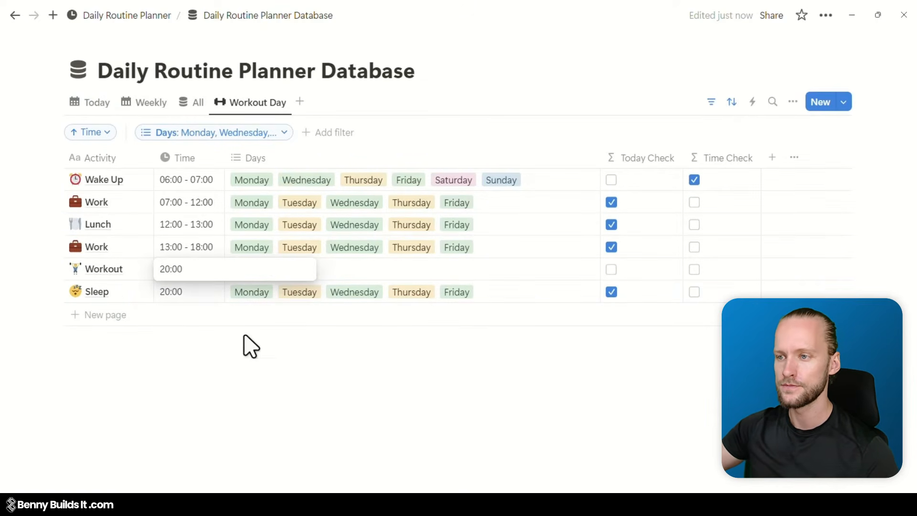
key("Escape")
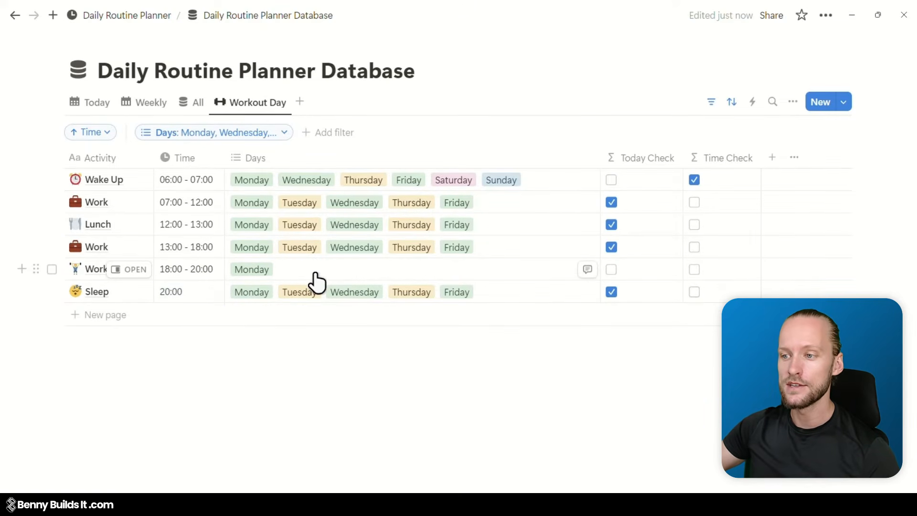
Add Wednesday and Friday to the Workout activity's Days and hide the view's filter and sort bar
left_click(313, 280)
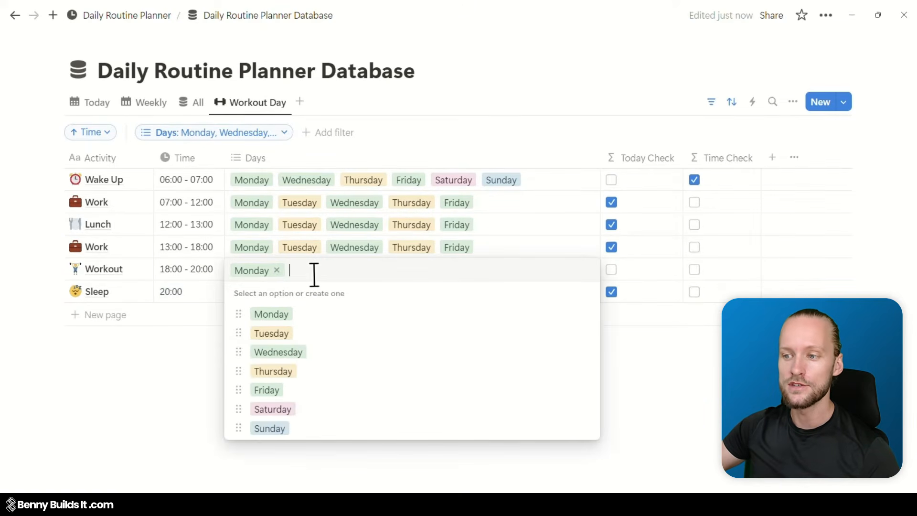
left_click(298, 352)
left_click(304, 391)
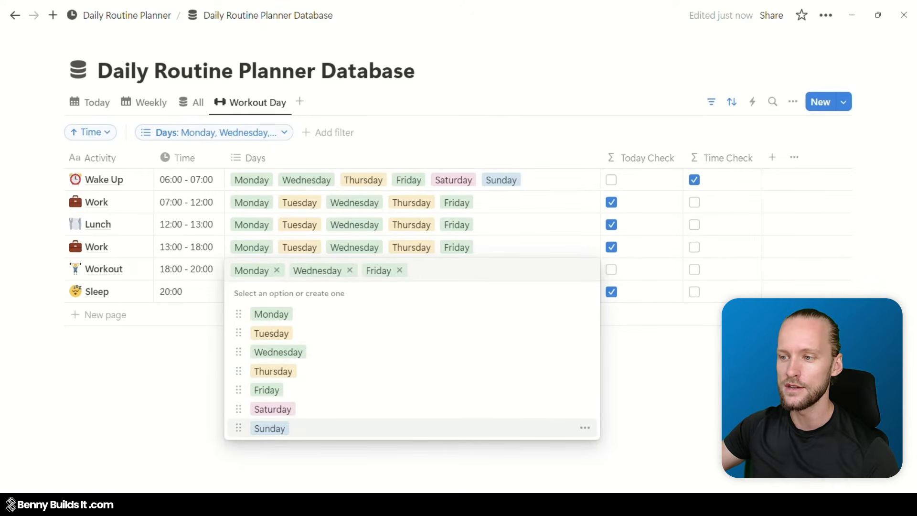
key("Escape")
left_click(367, 405)
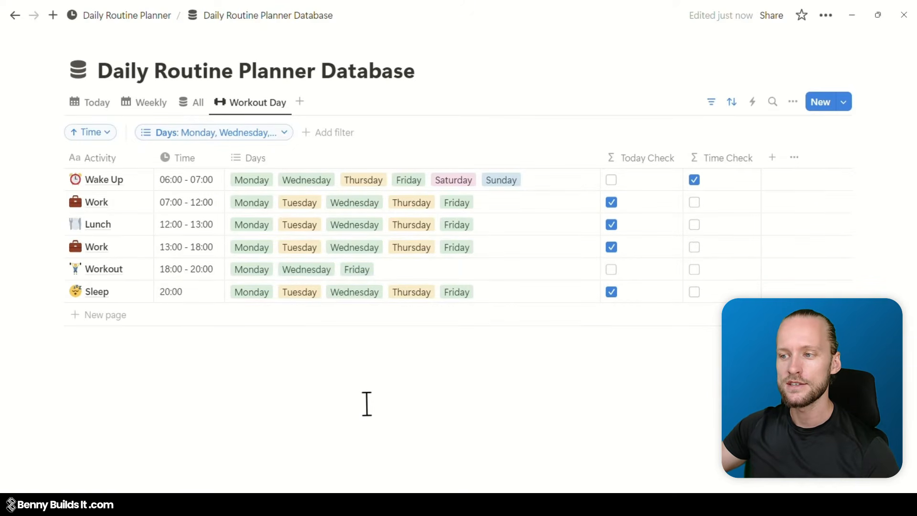
left_click(711, 101)
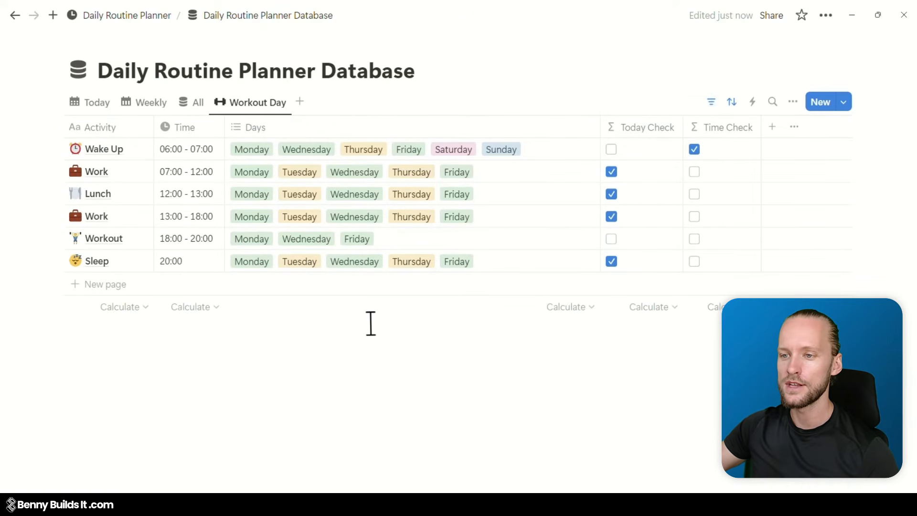
Remove Saturday and Sunday from the Wake Up activity's Days and add Tuesday
left_click(526, 152)
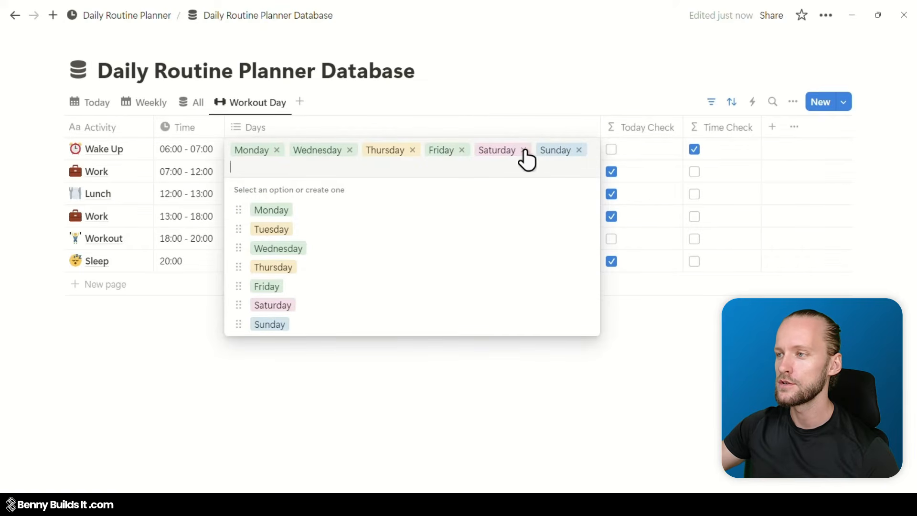
left_click(524, 151)
left_click(519, 151)
left_click(277, 214)
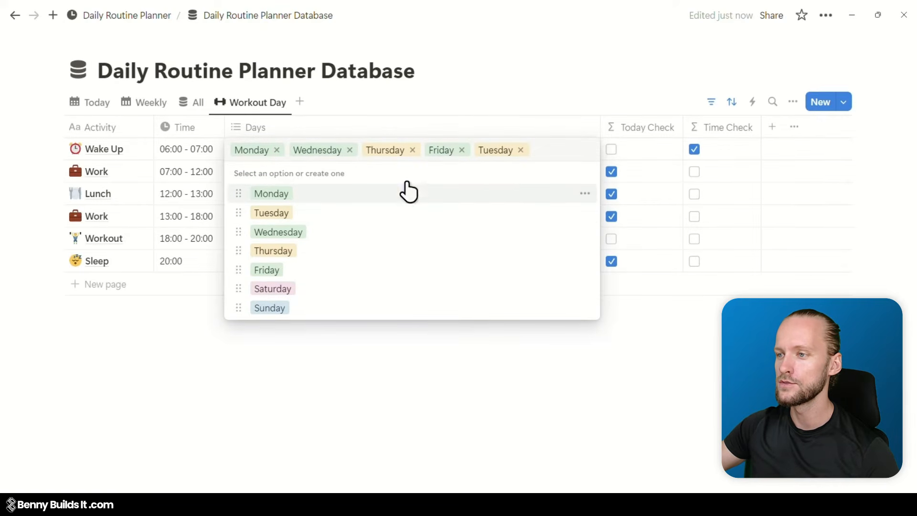
left_click(506, 398)
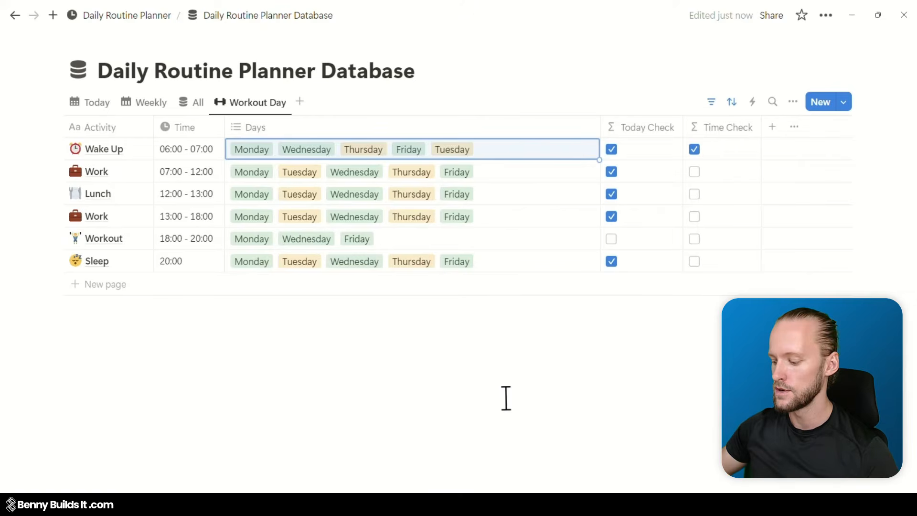
left_click(313, 353)
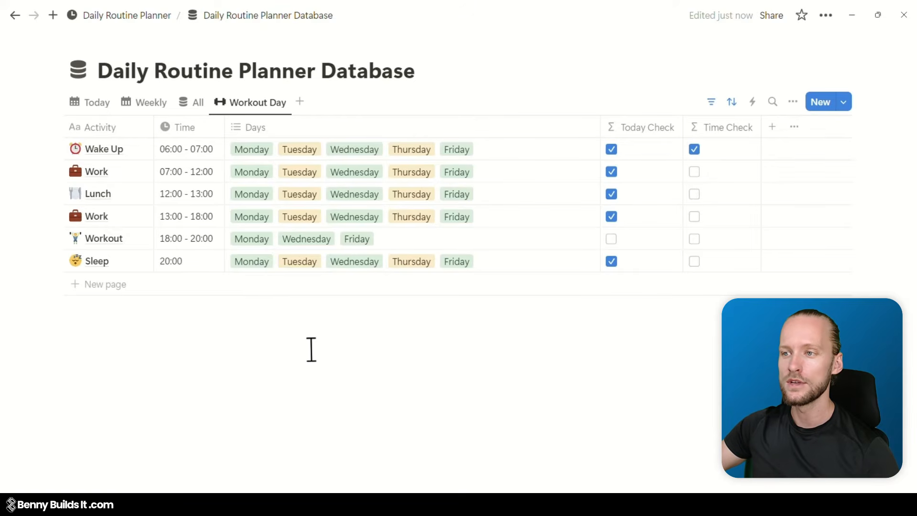
Duplicate the Workout Day view and name the copy "Run Day"
left_click(250, 102)
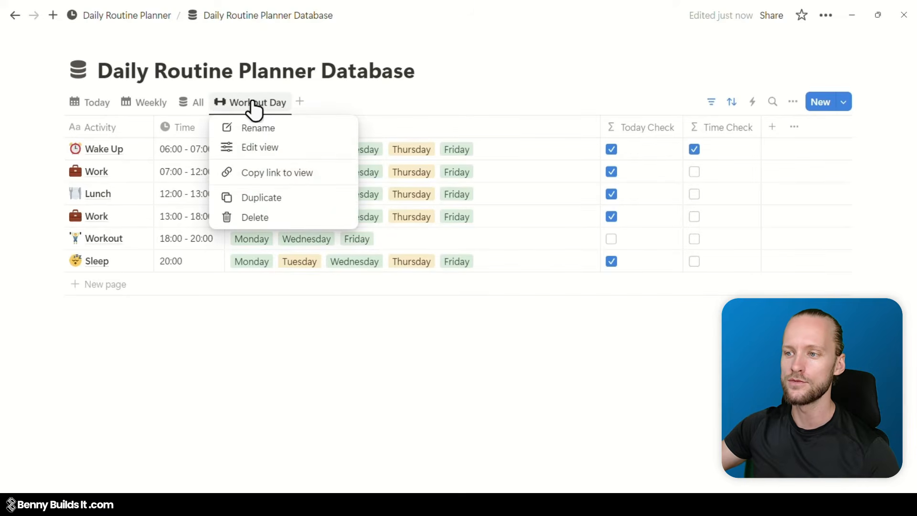
left_click(265, 198)
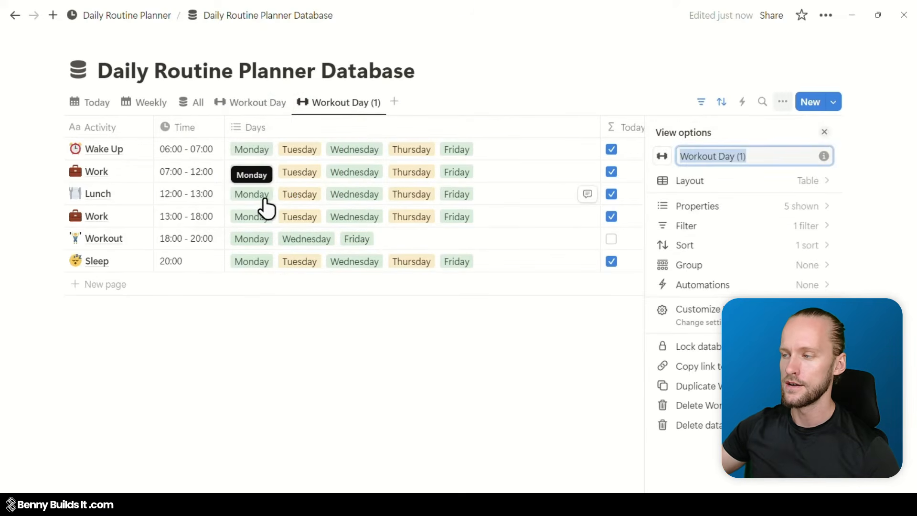
type("Run Day")
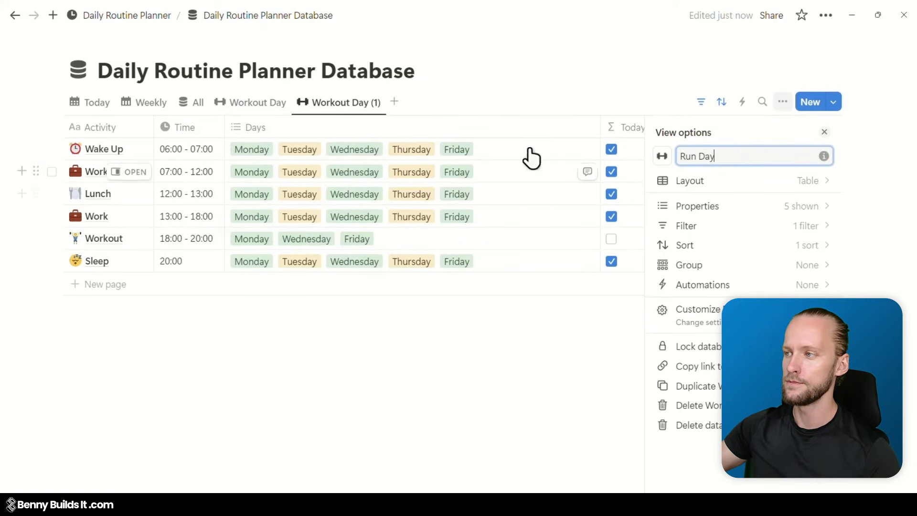
key("Return")
Give the Run Day view the running person icon found by searching "run" and close its view options
left_click(662, 156)
type("run")
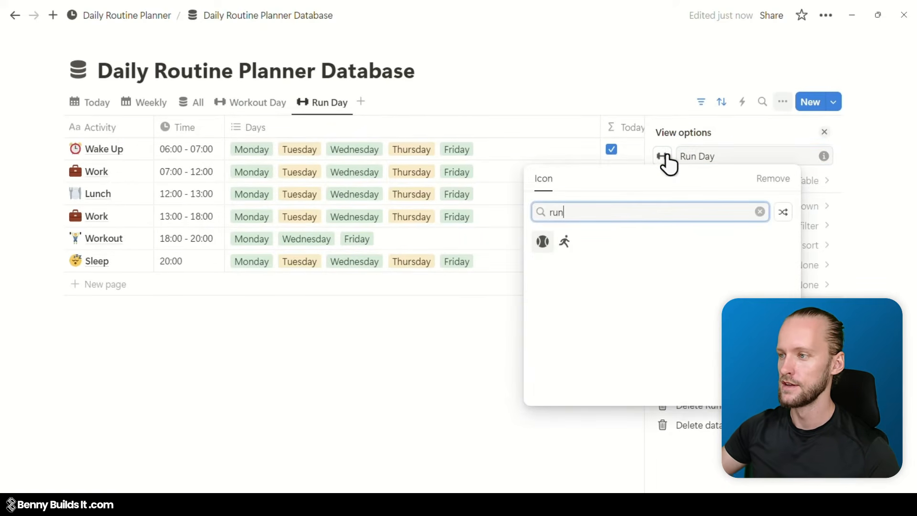
left_click(565, 241)
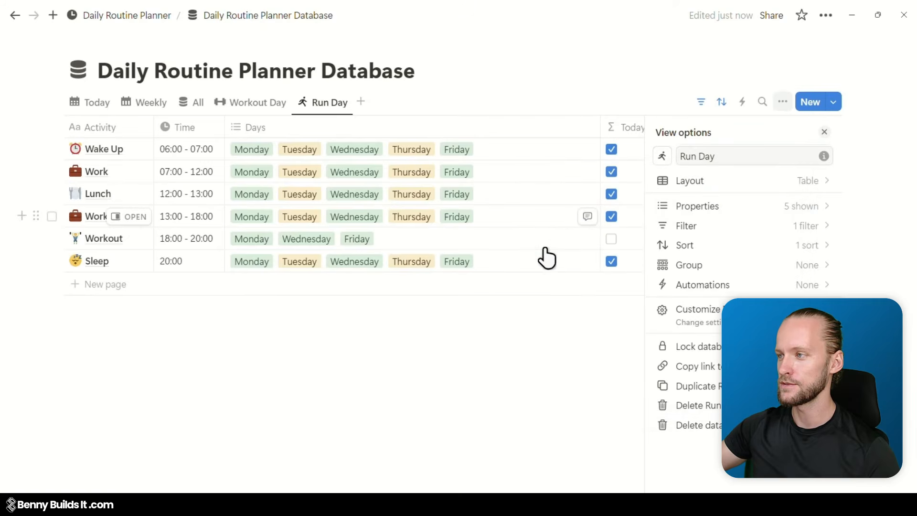
left_click(399, 329)
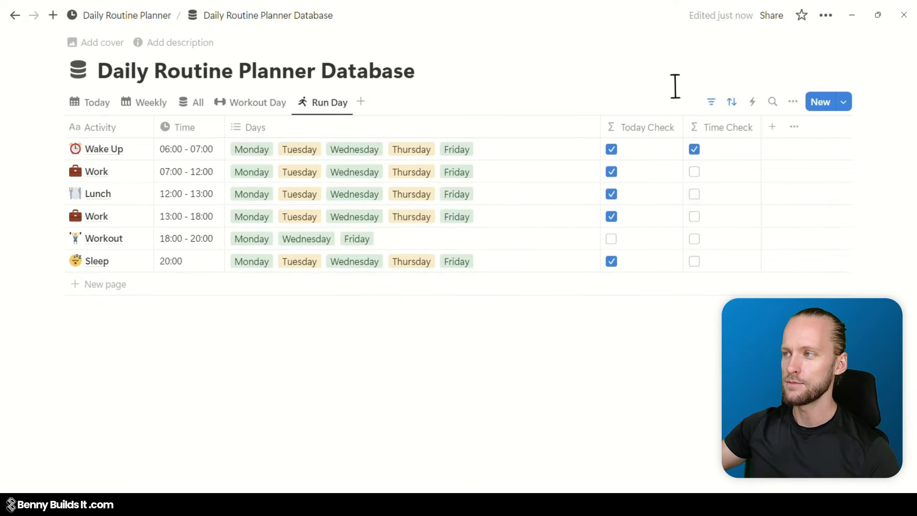
Change the Run Day view's Days filter to only Tuesday and Thursday, then hide the filter and sort bar
left_click(710, 107)
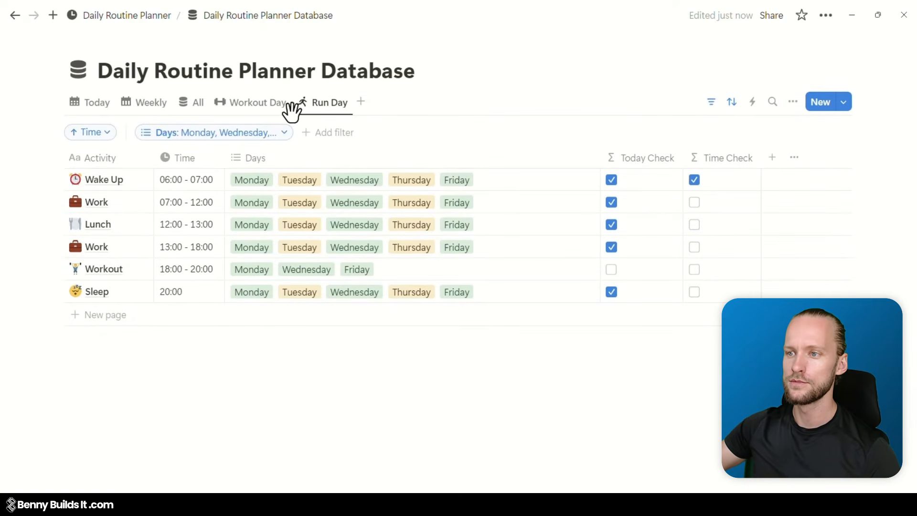
left_click(251, 133)
left_click(140, 215)
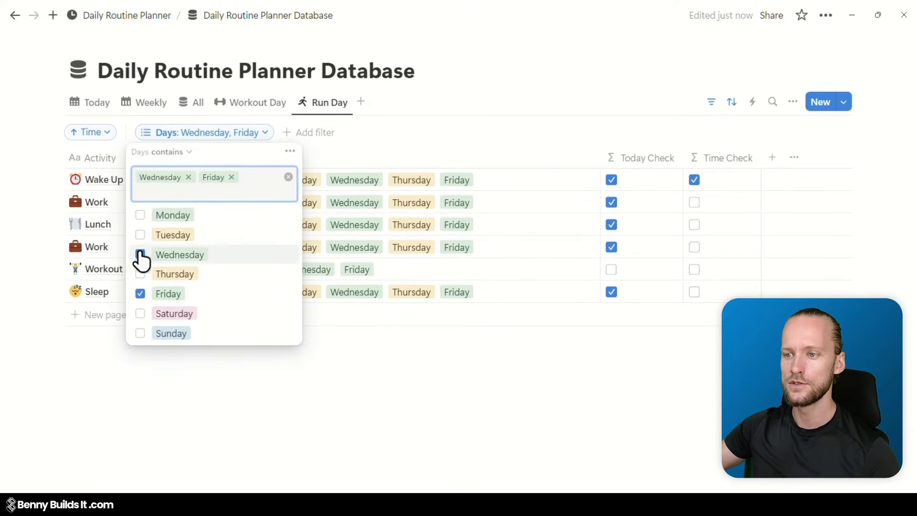
left_click(140, 253)
left_click(140, 279)
left_click(139, 225)
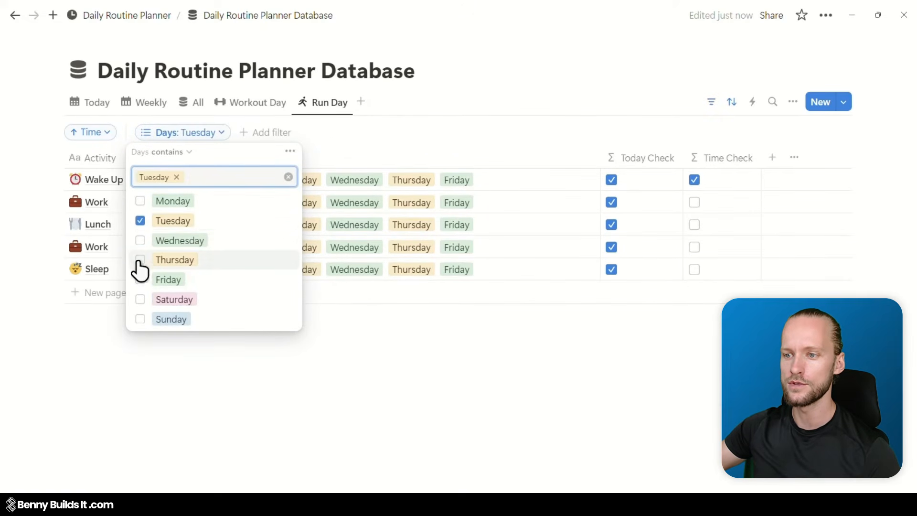
left_click(140, 272)
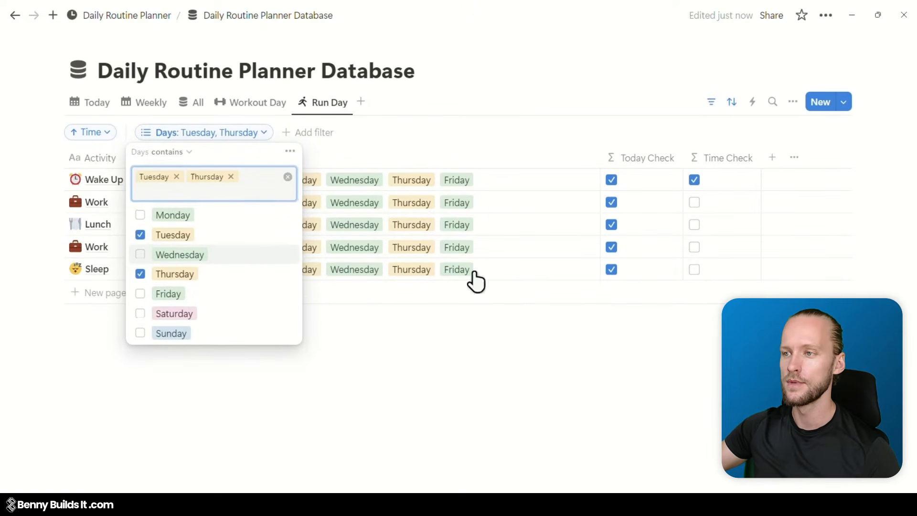
left_click(473, 276)
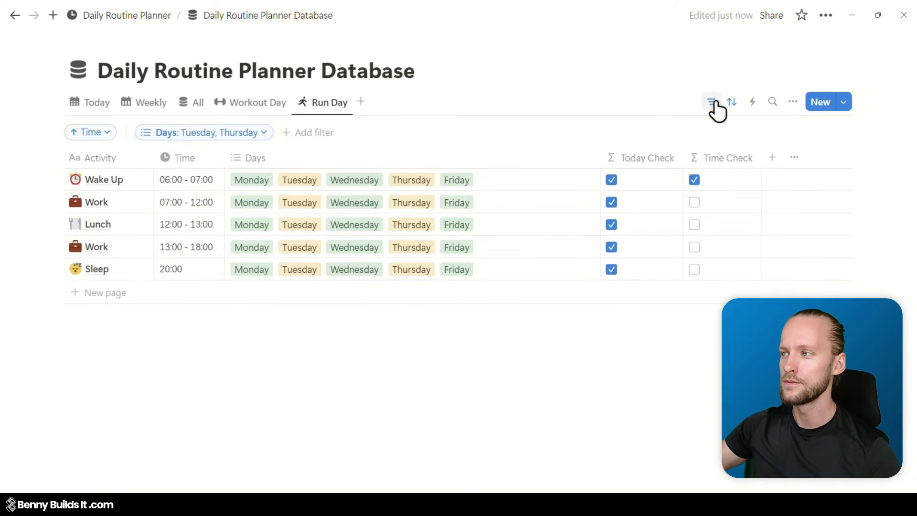
left_click(711, 101)
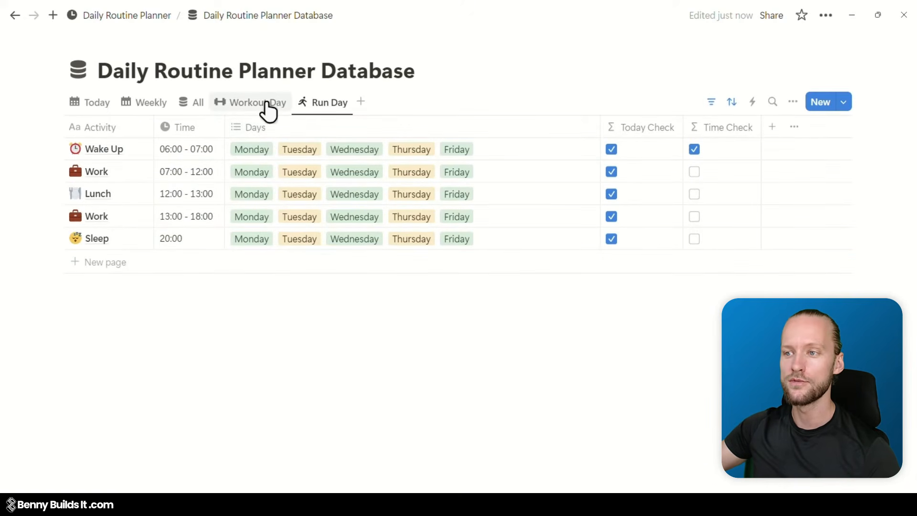
Compare the Workout Day view with Run Day and add a "Running" activity to the Run Day view
left_click(267, 110)
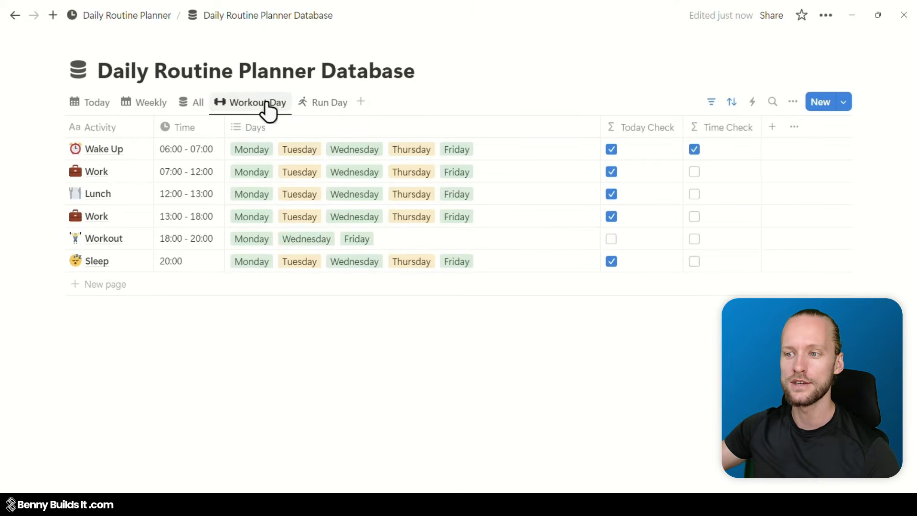
left_click(315, 106)
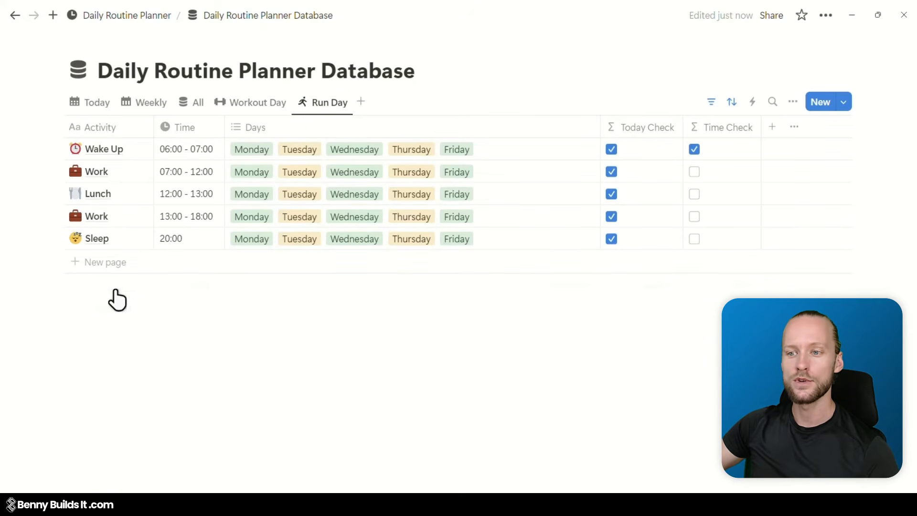
left_click(75, 262)
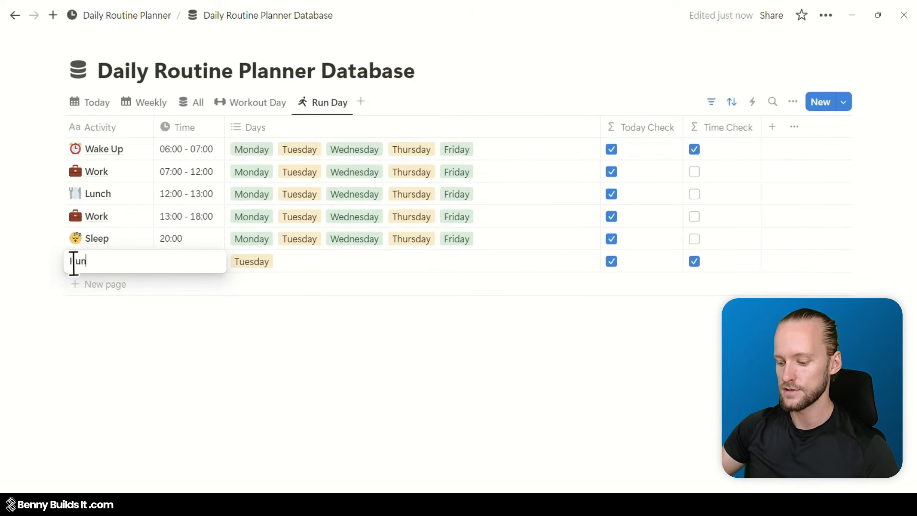
left_click(124, 326)
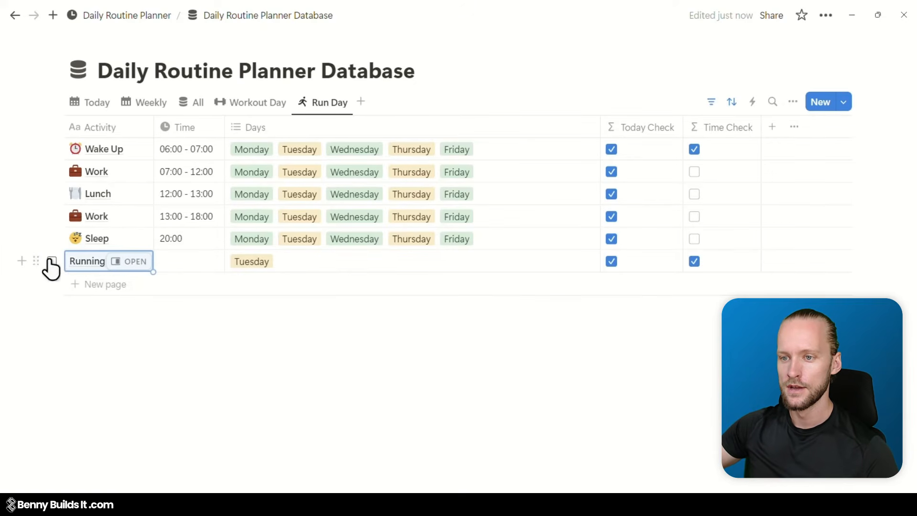
Give the Running activity a runner emoji in a blue-green outfit, found by searching "running"
left_click(49, 260)
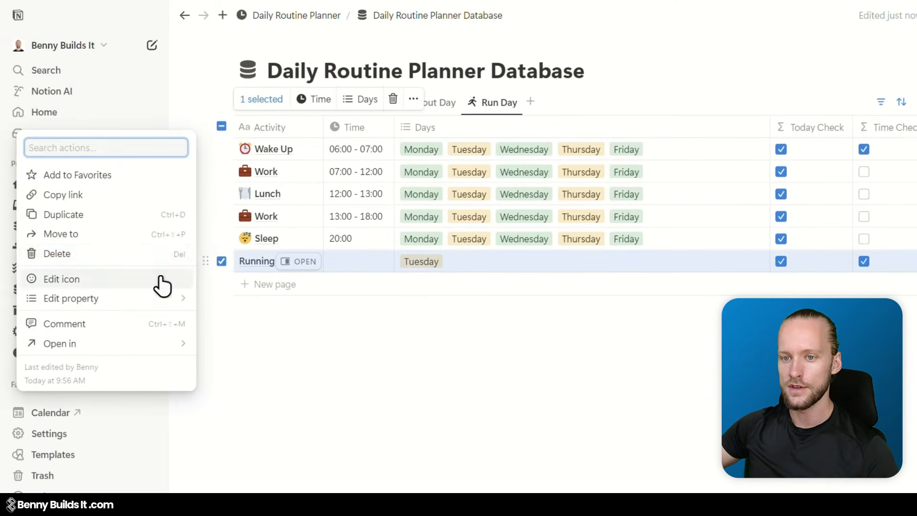
left_click(13, 286)
type("running")
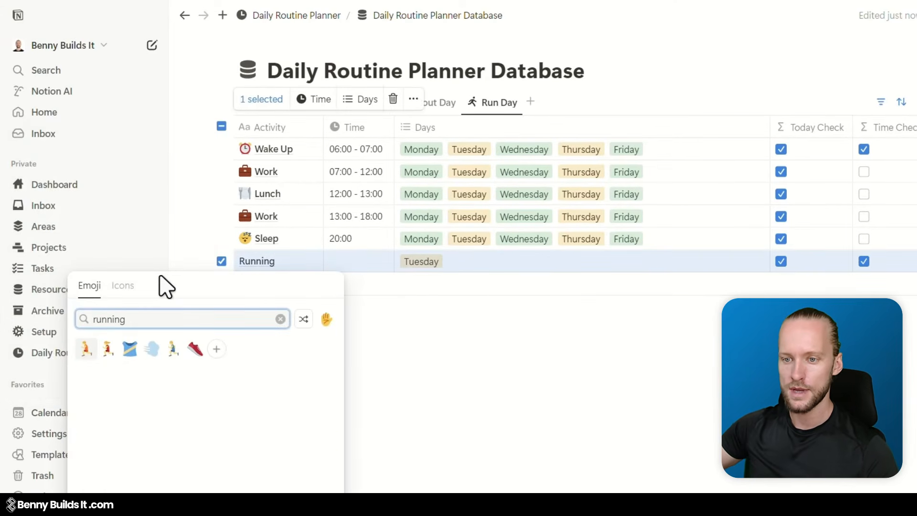
left_click(175, 349)
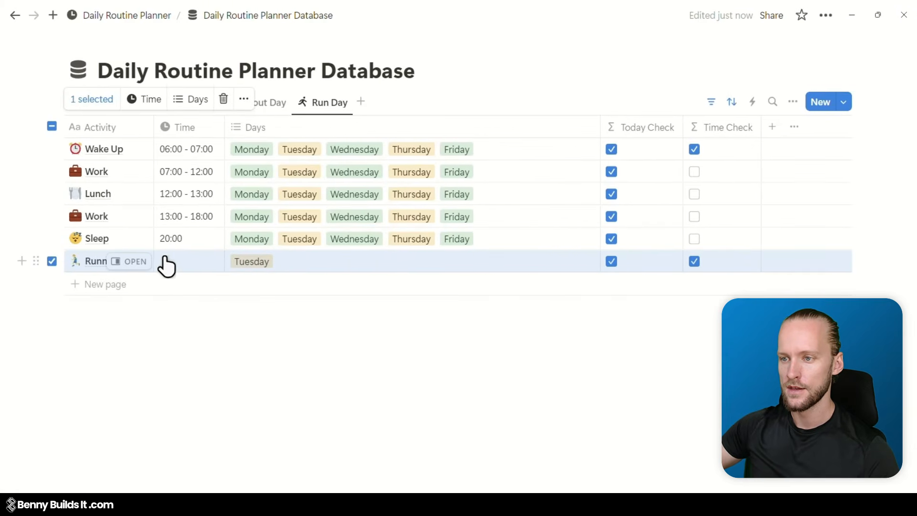
Set the Running activity's time to 18:00 - 20:00 and add Thursday to its days
left_click(167, 270)
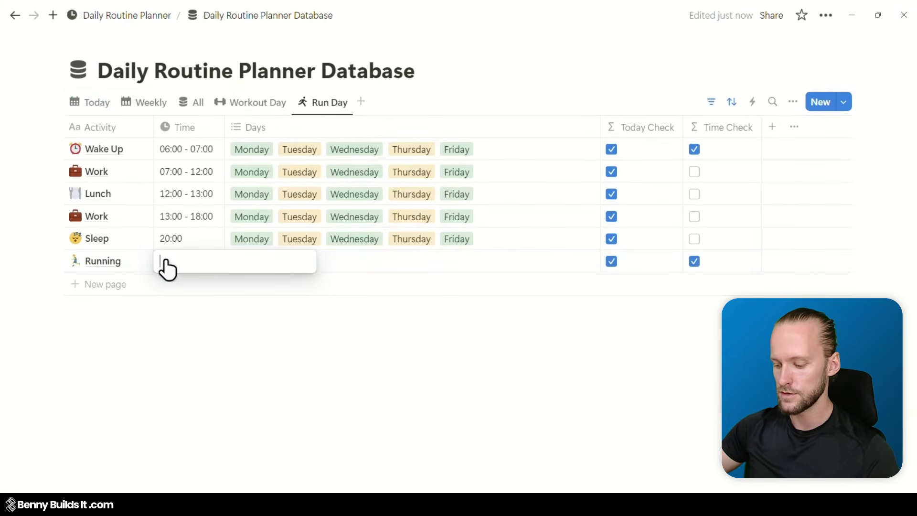
type("18:00 - 20:00")
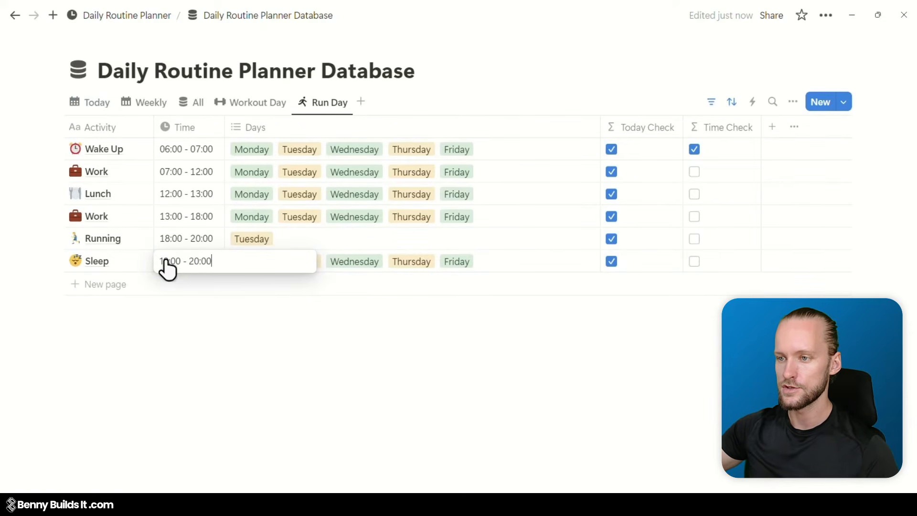
left_click(282, 340)
left_click(304, 246)
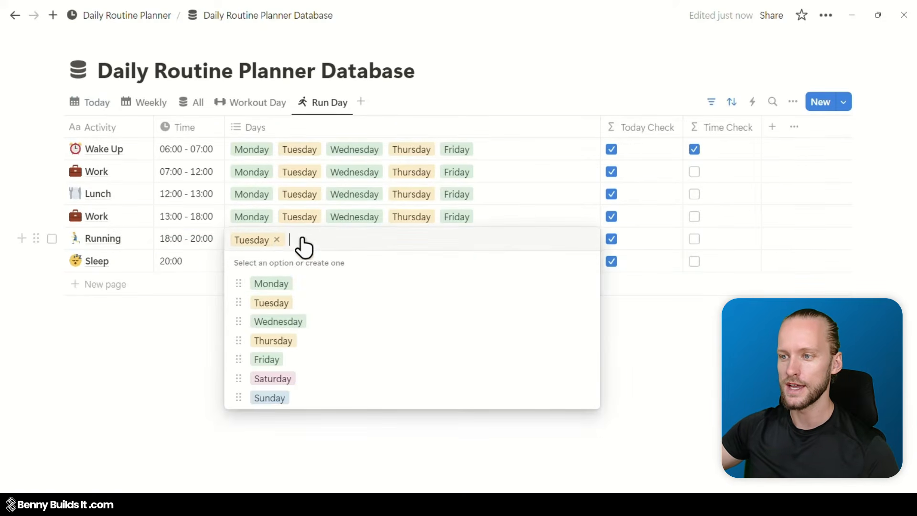
left_click(284, 342)
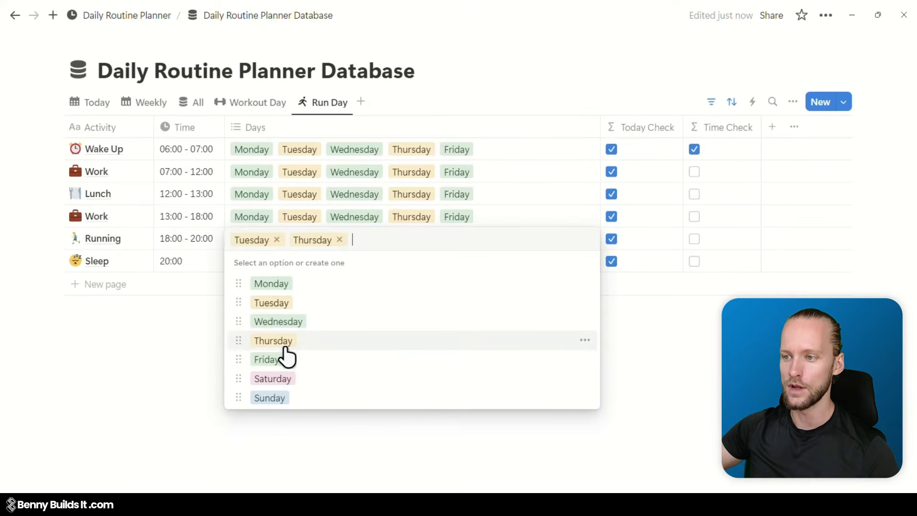
left_click(152, 395)
left_click(320, 329)
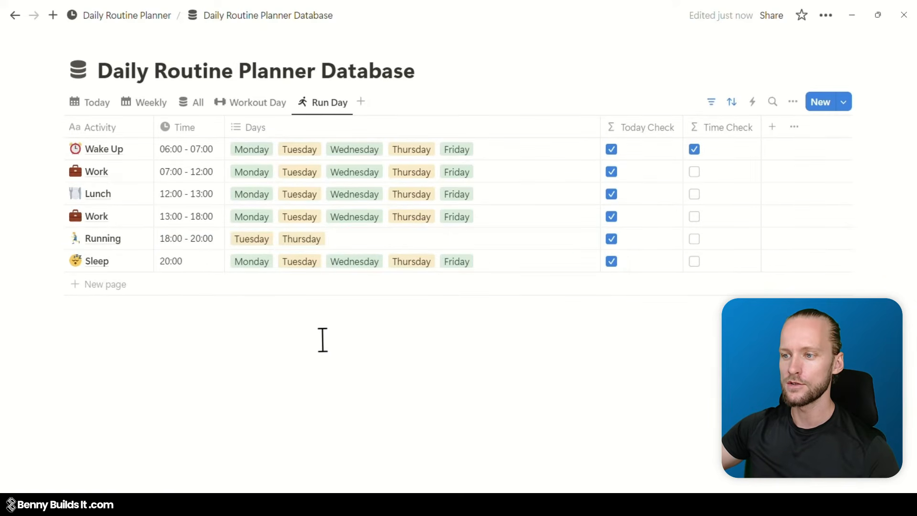
Duplicate the Run Day view as "Weekend" and give it the bed icon found by searching "bed"
left_click(256, 107)
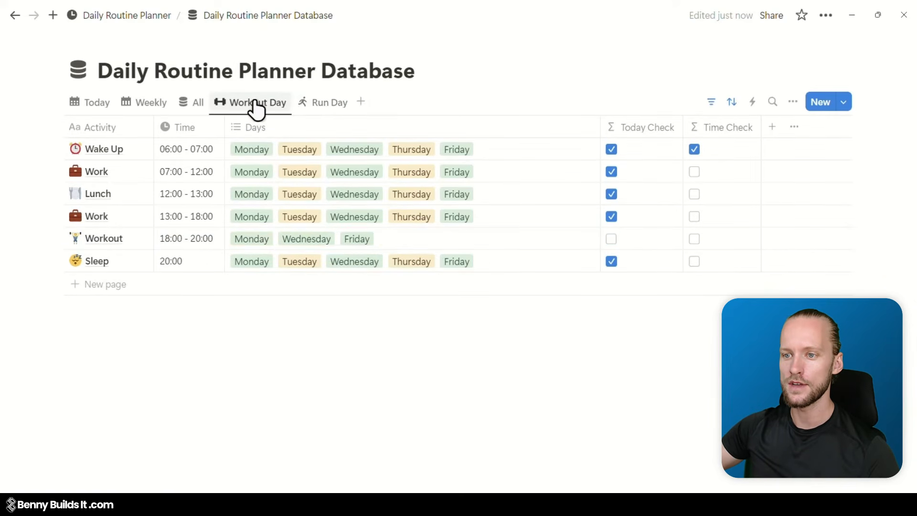
left_click(313, 108)
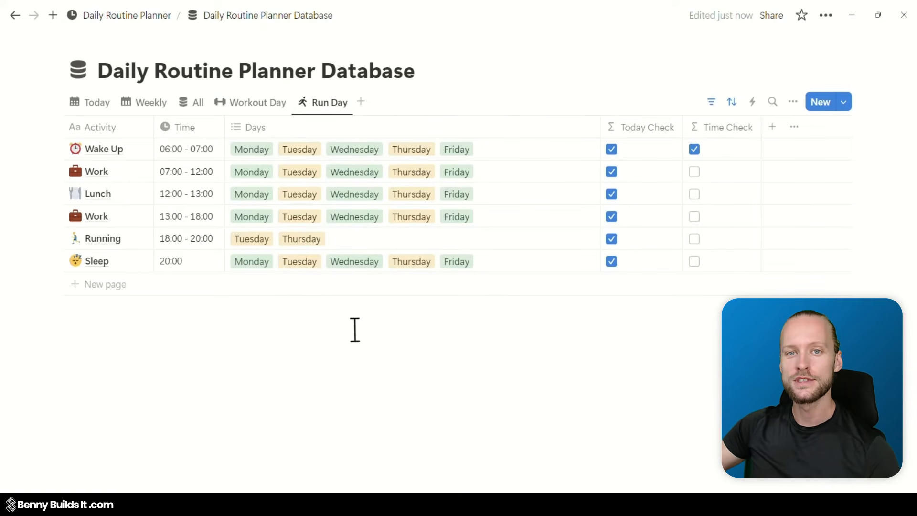
left_click(326, 106)
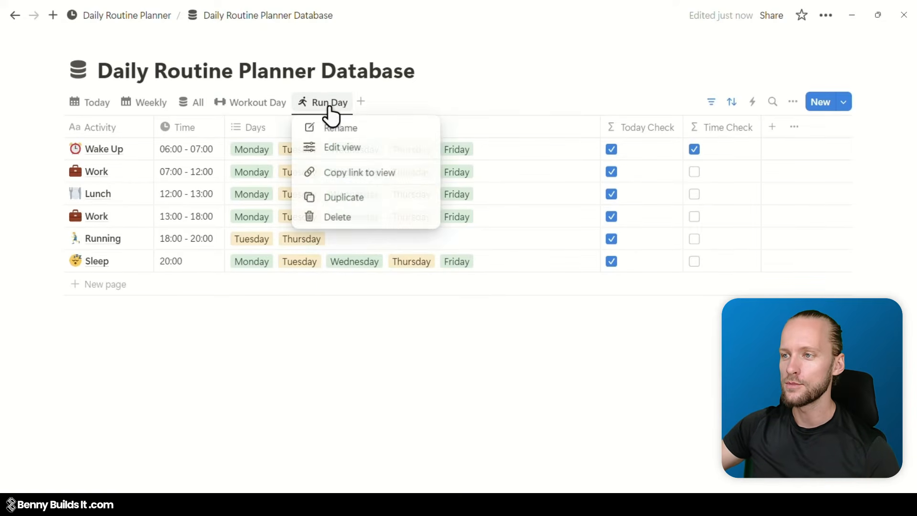
left_click(353, 203)
type("Weekend")
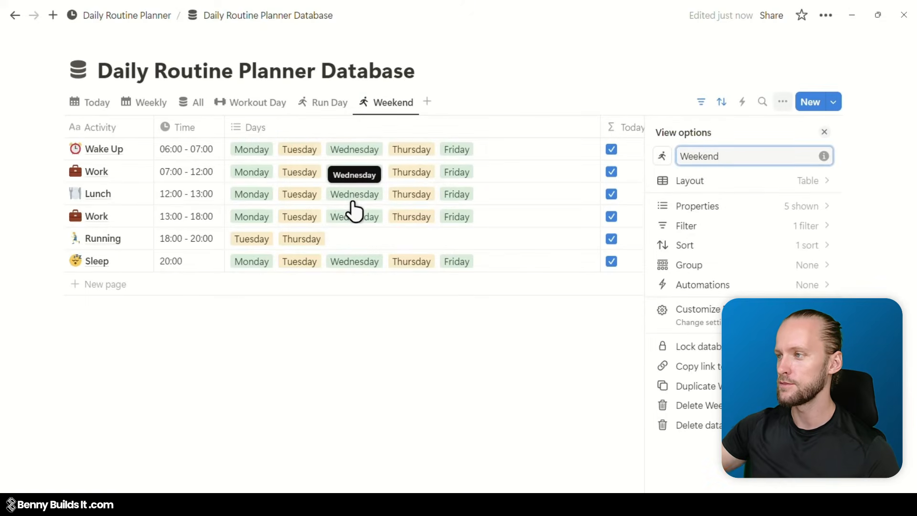
left_click(663, 157)
type("bed")
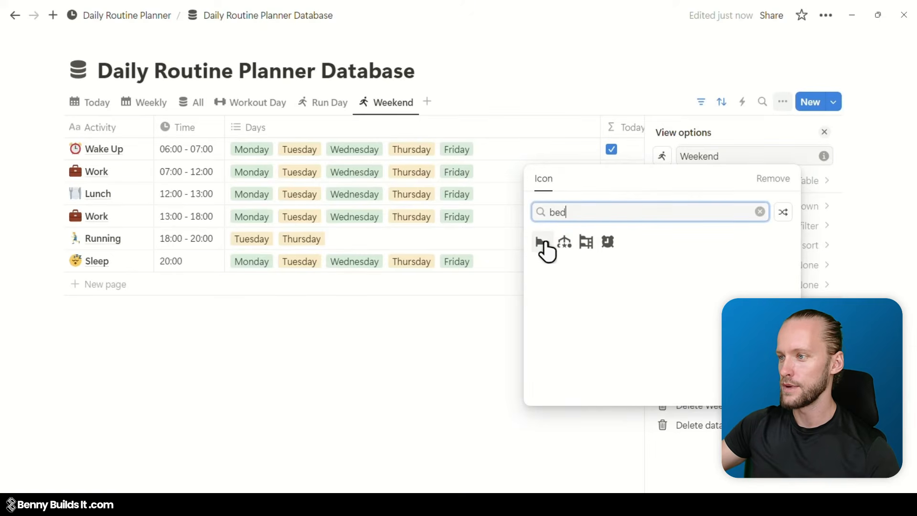
left_click(545, 244)
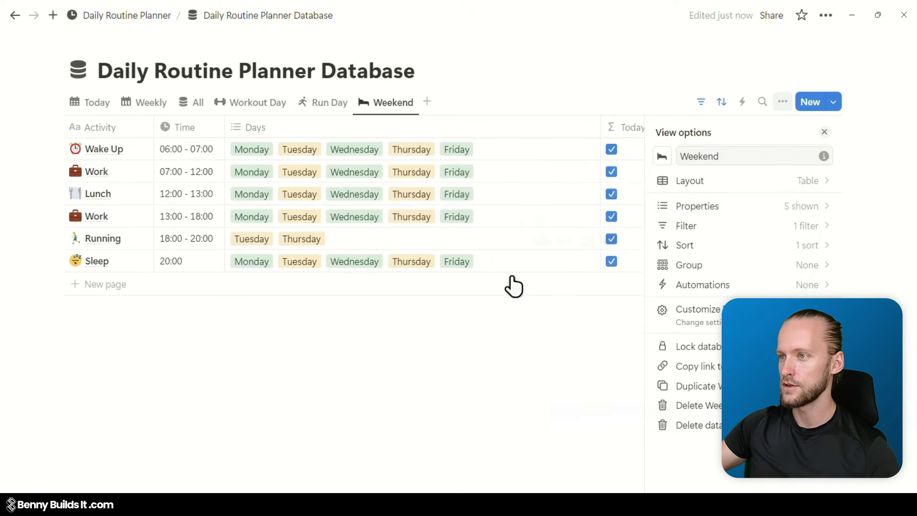
left_click(668, 104)
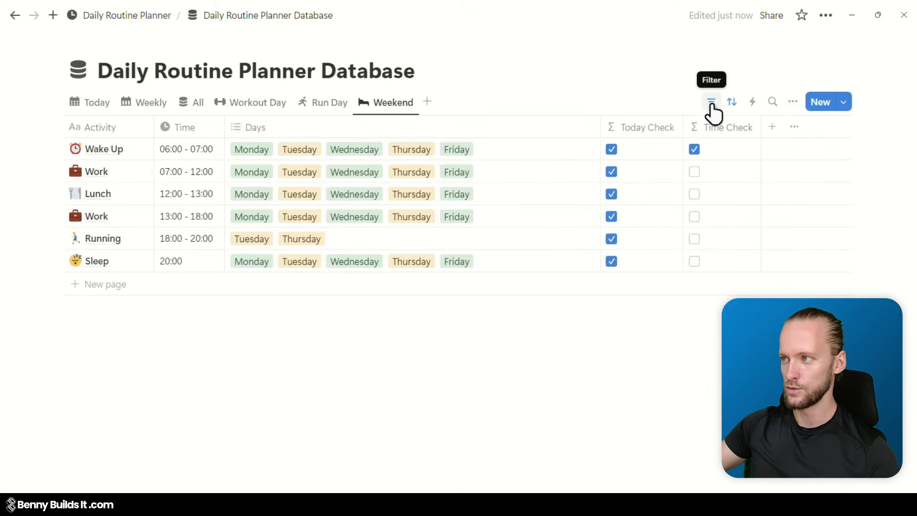
Change the Weekend view's Days filter to only Saturday and Sunday, then hide the filter and sort bar
left_click(710, 103)
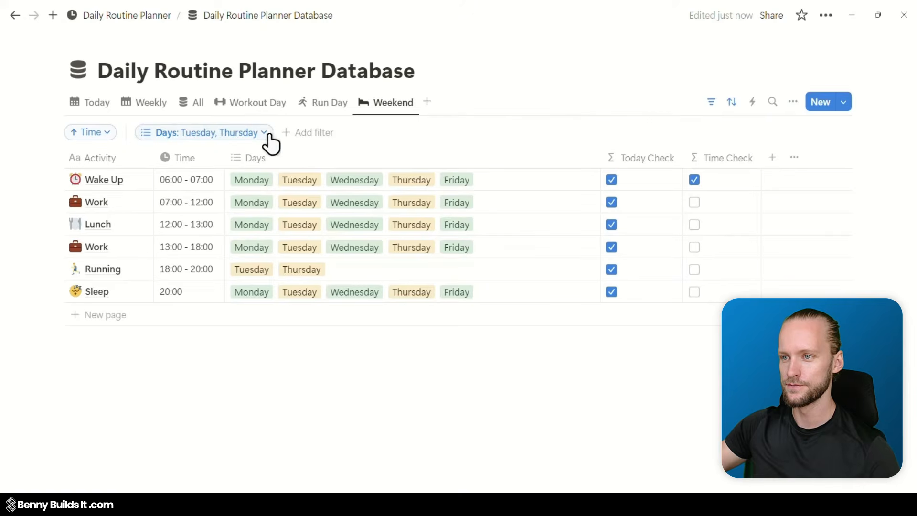
left_click(264, 132)
left_click(130, 235)
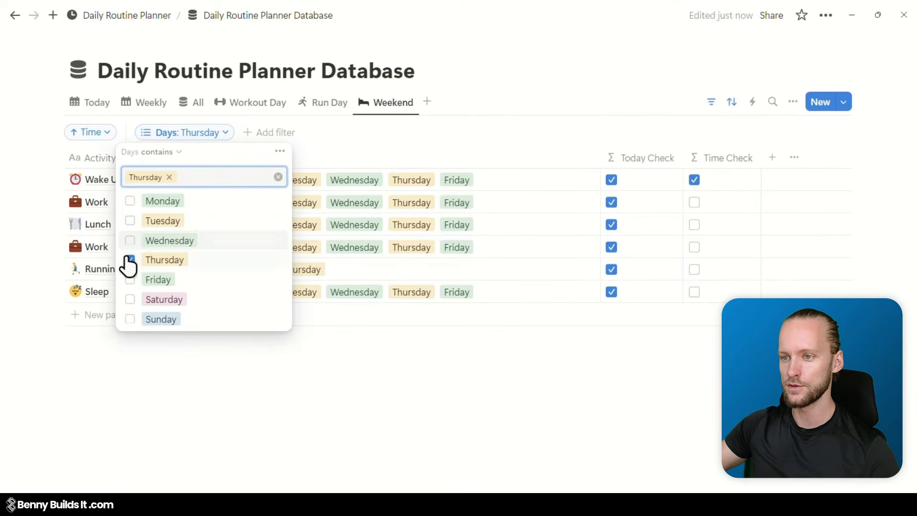
left_click(130, 260)
left_click(130, 299)
left_click(130, 319)
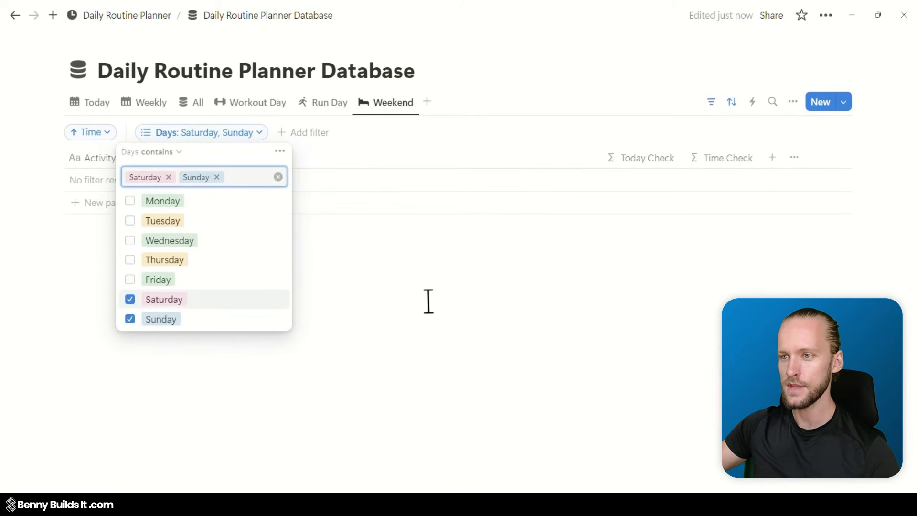
left_click(429, 301)
left_click(709, 102)
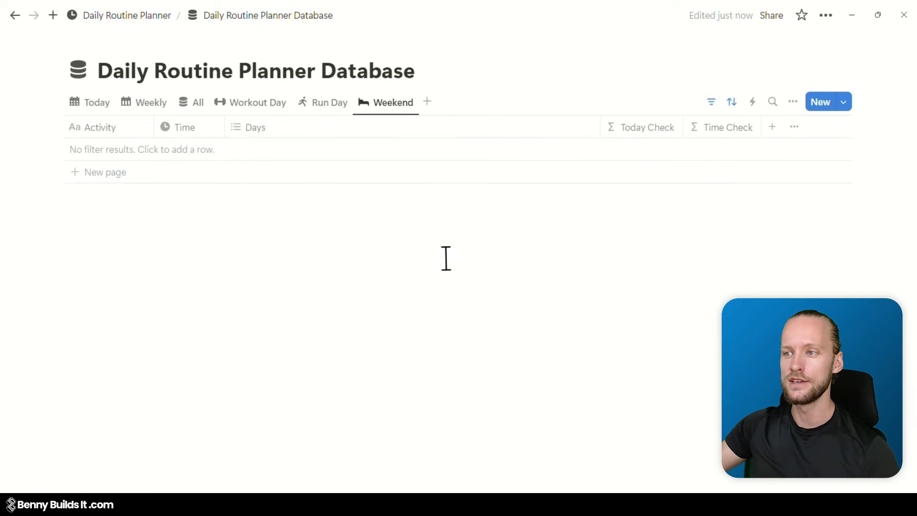
Check the All view, then add a "Wake Up" activity timed 09:00 - 10:00 to the Weekend view
left_click(206, 117)
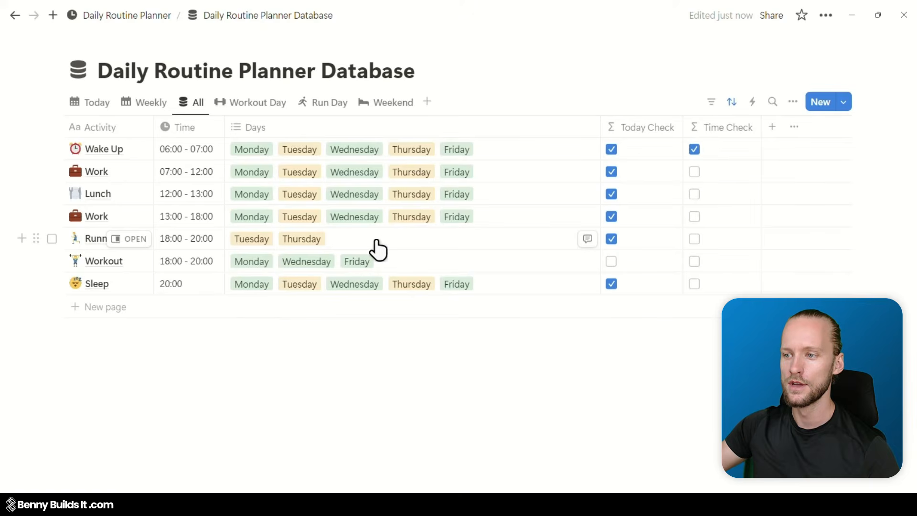
left_click(402, 108)
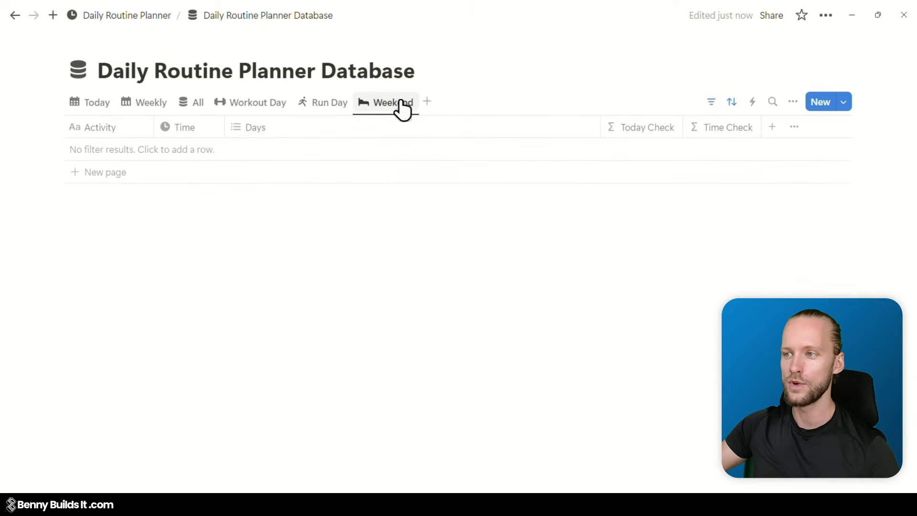
left_click(109, 179)
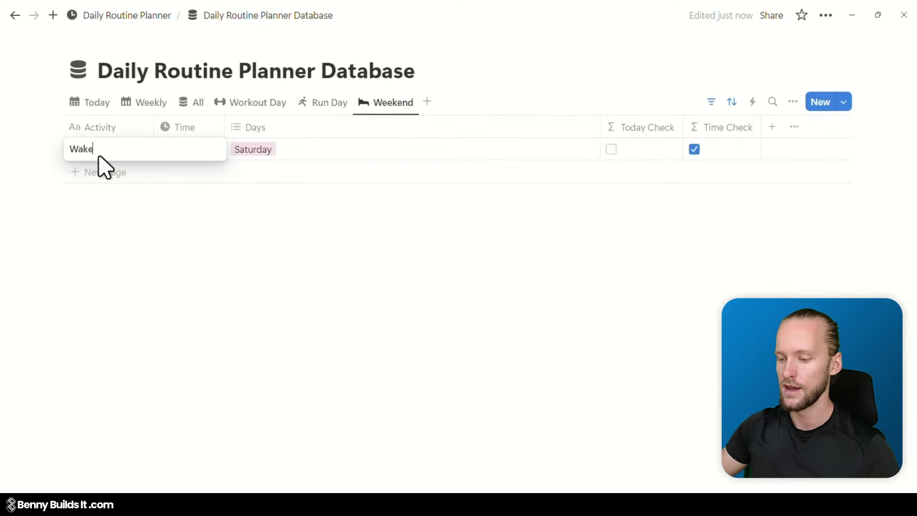
key("Tab")
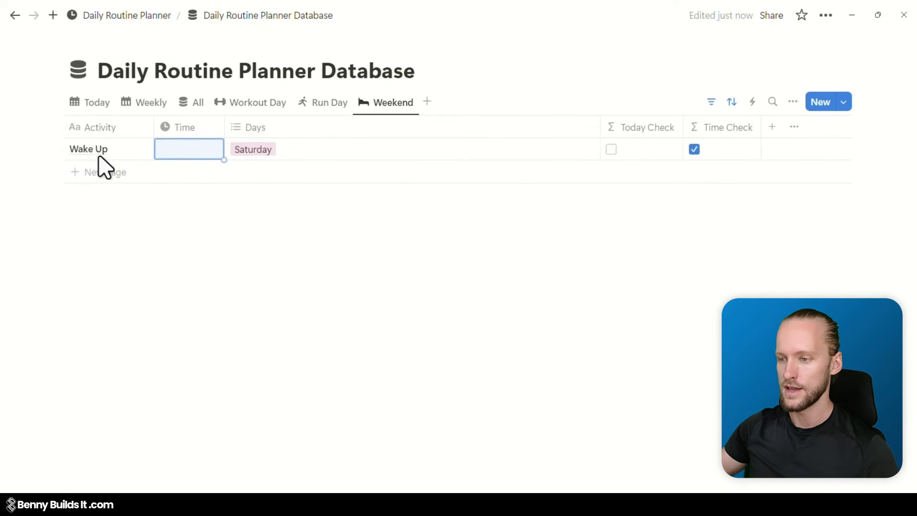
type("09:00 - 10:00")
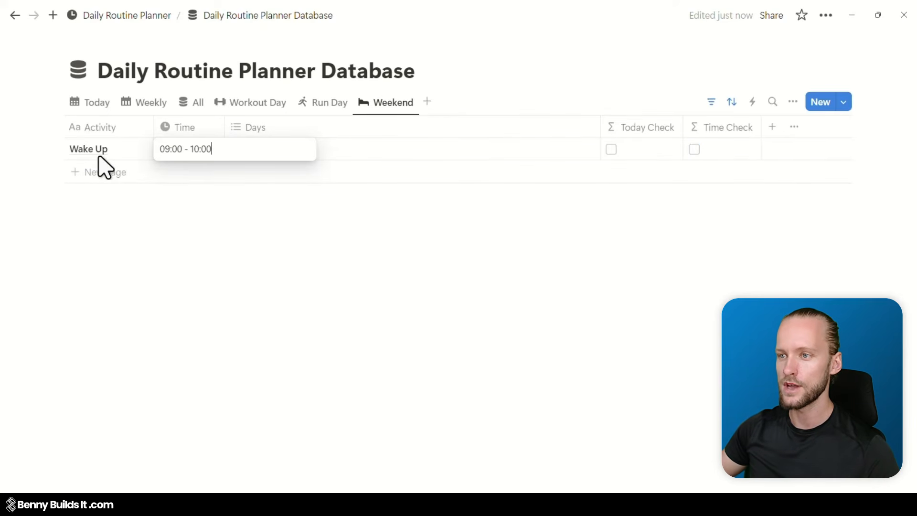
key("Return")
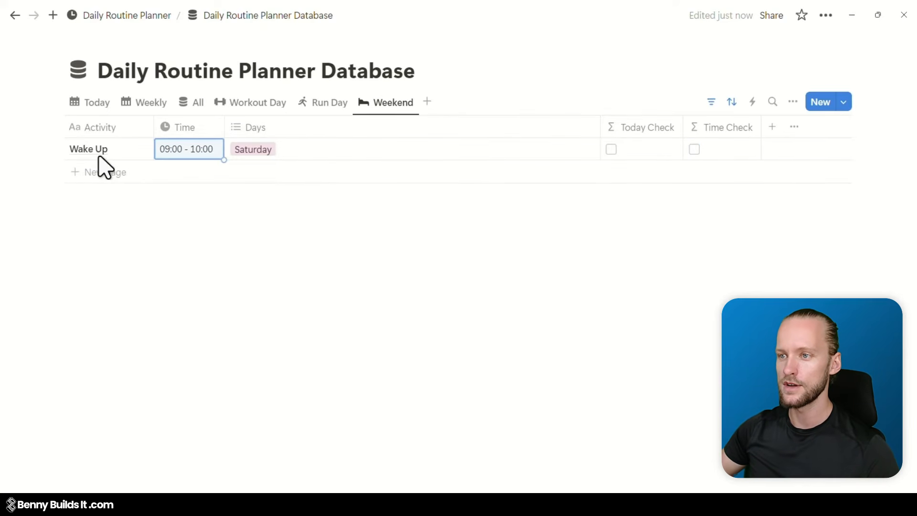
Add a "Chill" activity timed 10:00 - 20:00 to the Weekend view
left_click(85, 176)
type("c")
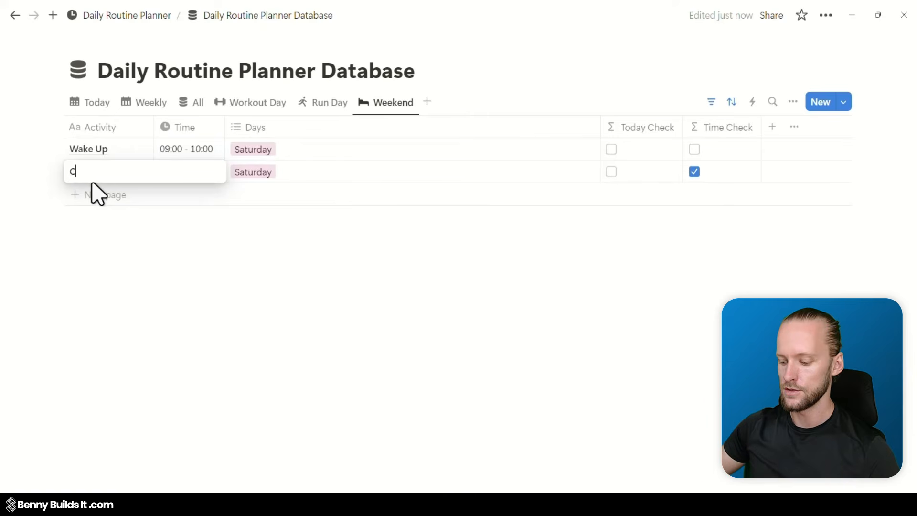
type("hill")
key("Tab")
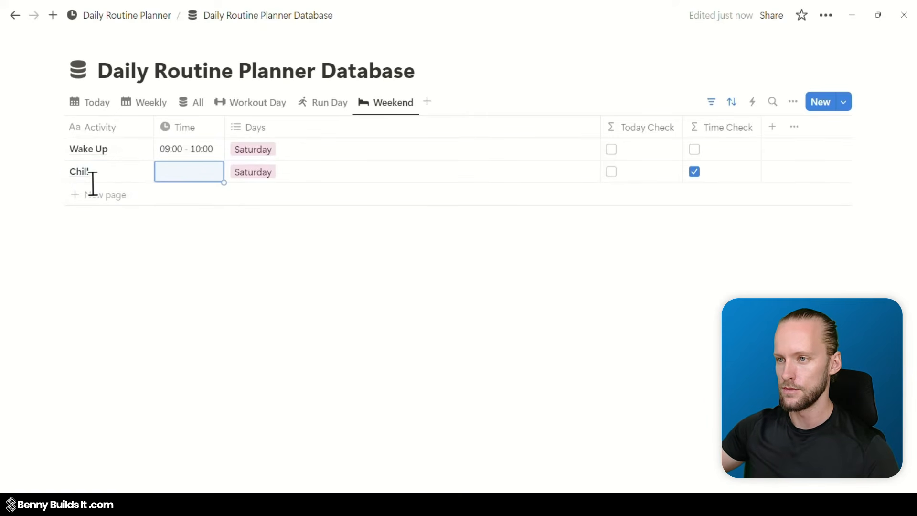
type("10:00 - 20:00")
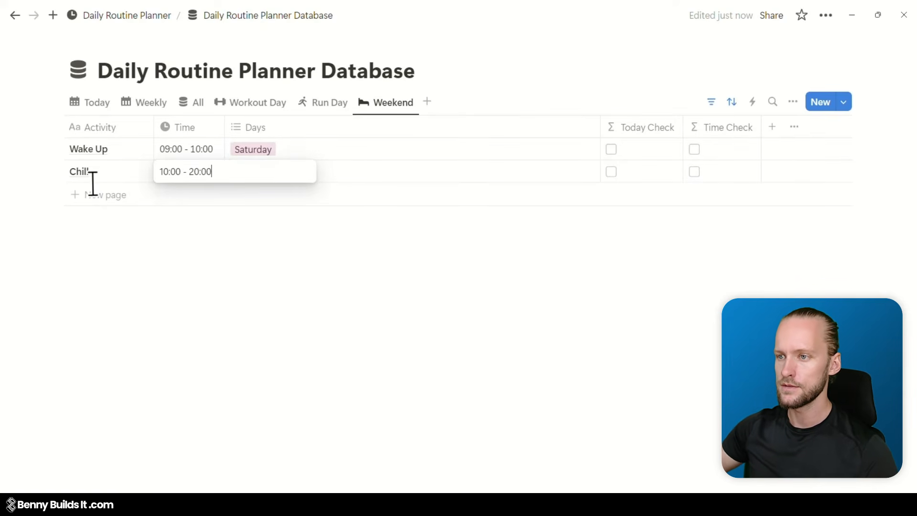
key("Return")
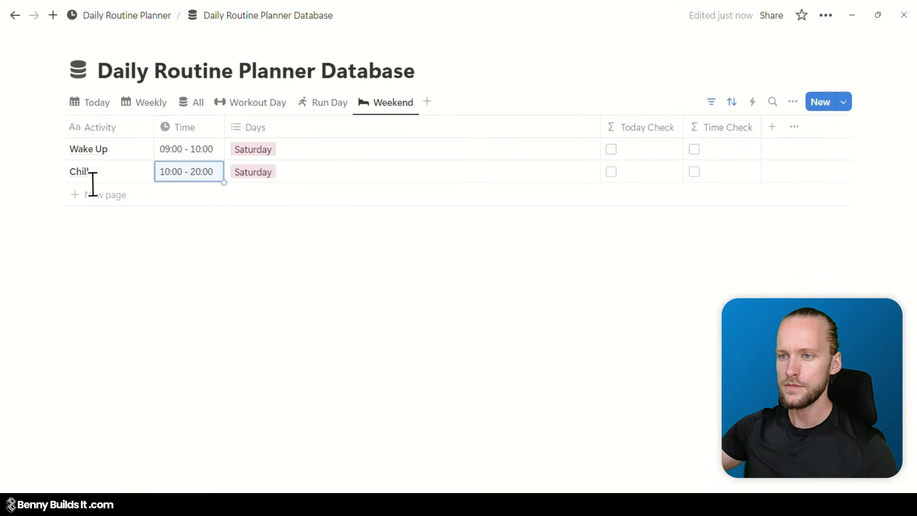
Add a "Sleep" activity timed 20:00 to the Weekend view
left_click(89, 195)
type("Sleep")
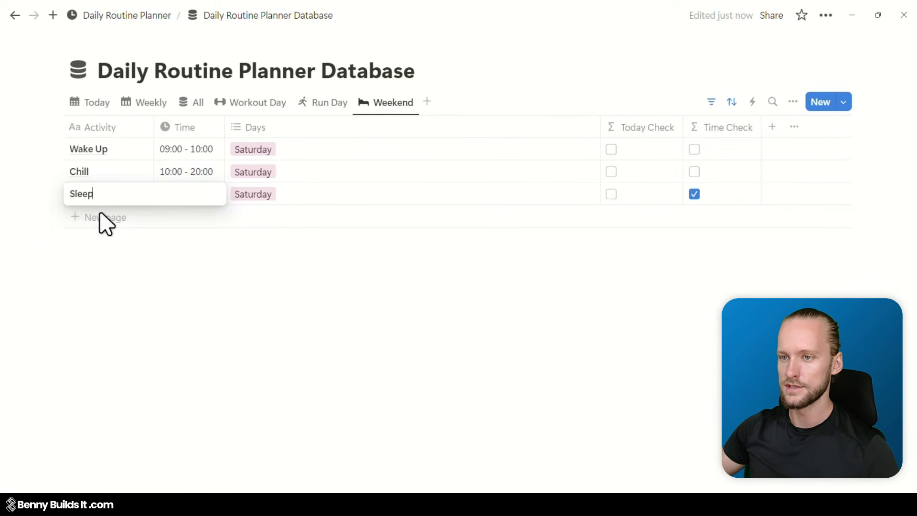
key("Tab")
type("20")
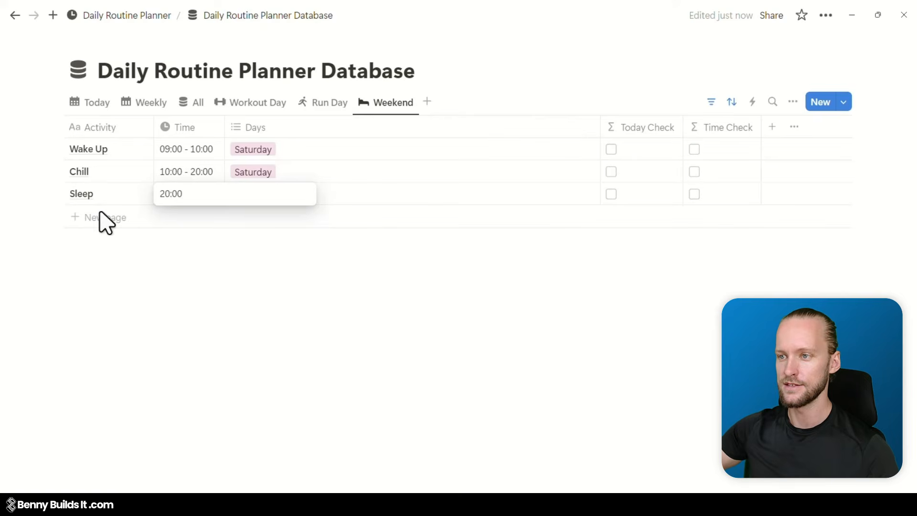
key("Return")
Add Sunday to the weekend Wake Up activity's days and copy its Saturday and Sunday days to Chill and Sleep
left_click(293, 149)
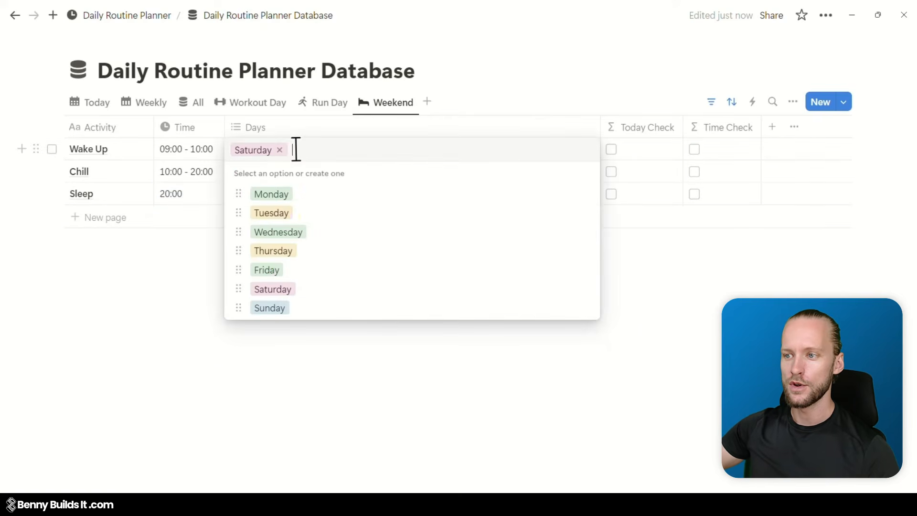
left_click(270, 308)
left_click(333, 382)
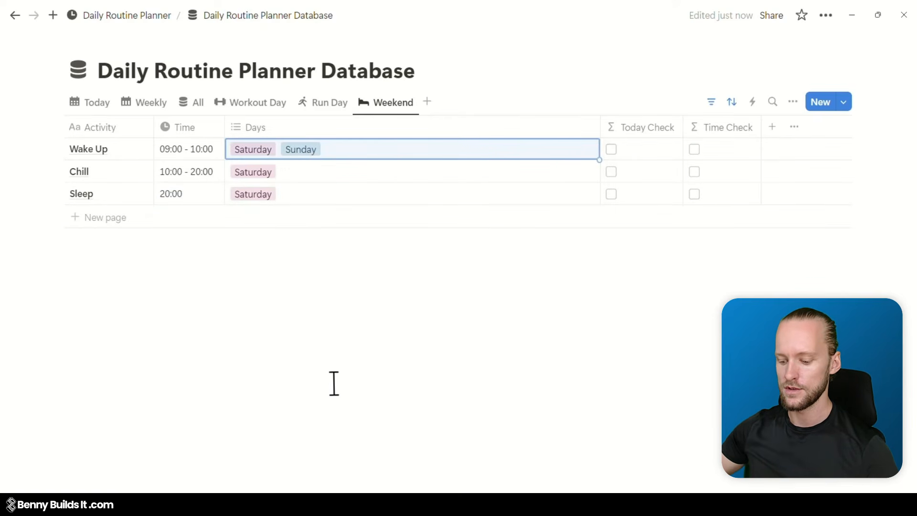
key("ctrl+c")
key("Down")
key("ctrl+v")
key("Down")
key("ctrl+v")
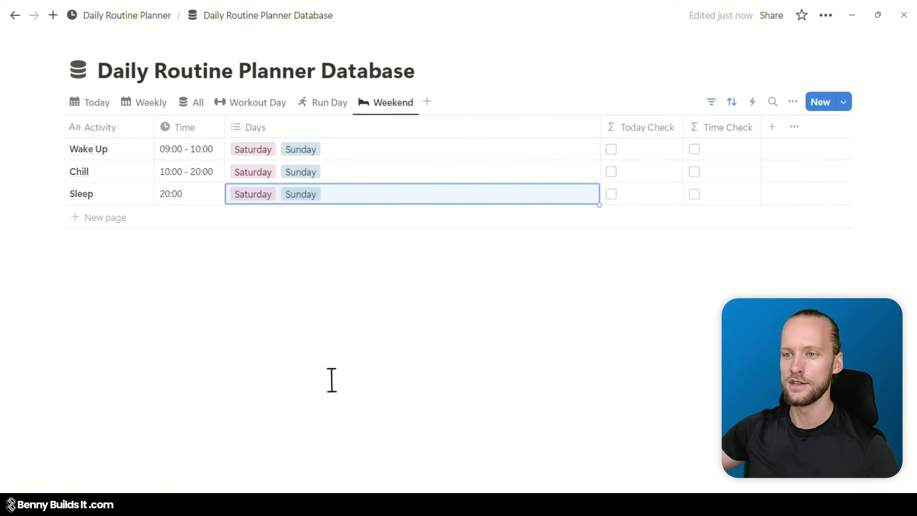
Give the weekend Wake Up activity the alarm clock emoji and the Chill activity the television emoji
left_click(36, 149)
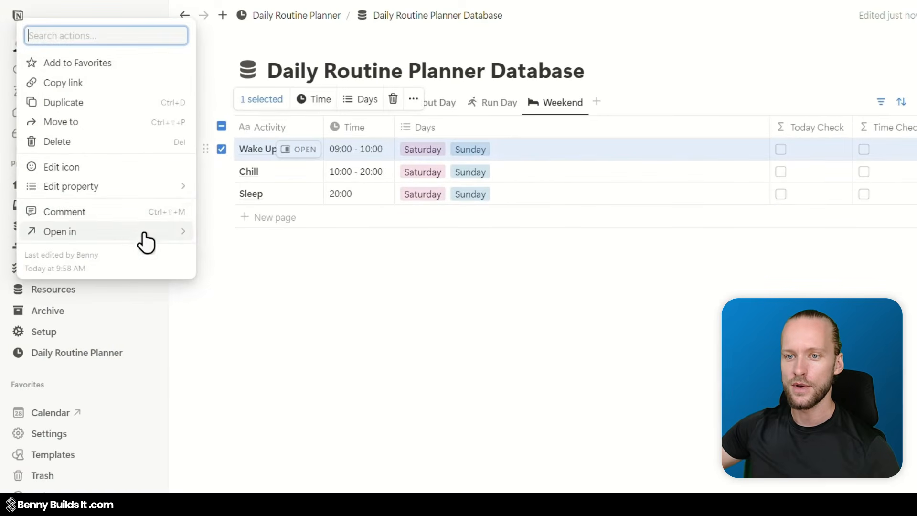
left_click(138, 168)
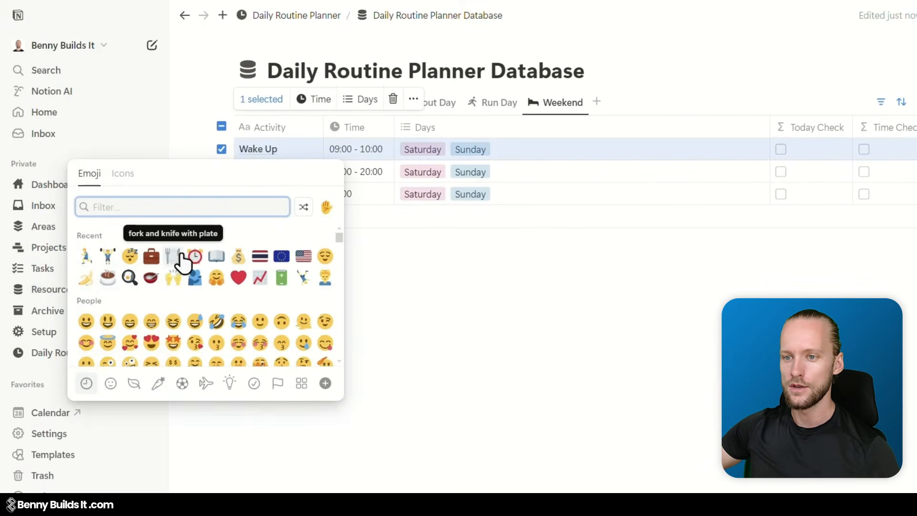
left_click(249, 205)
left_click(205, 172)
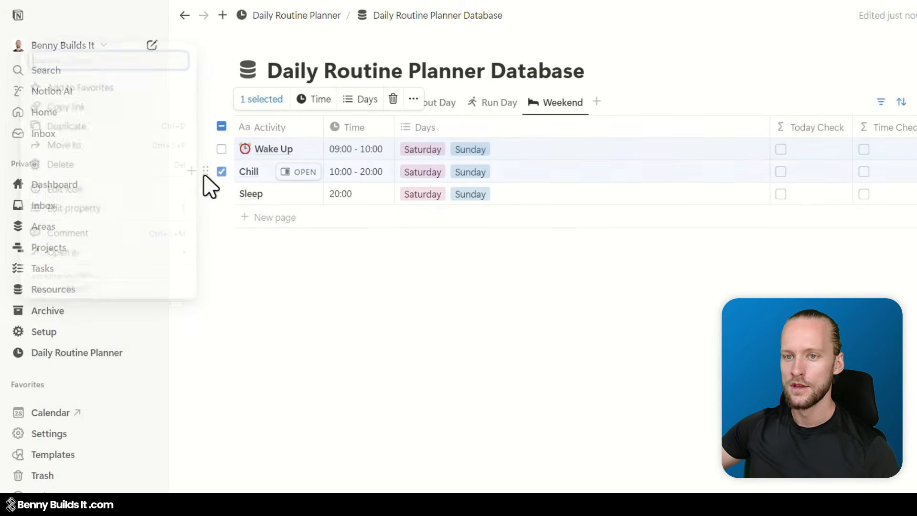
left_click(148, 193)
left_click(282, 274)
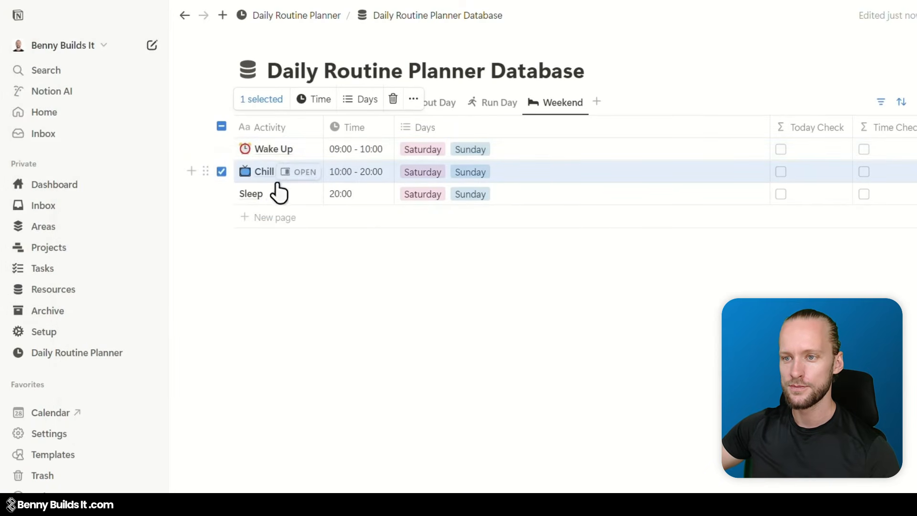
Give the weekend Sleep activity the sleeping face emoji as its icon
left_click(209, 195)
left_click(100, 215)
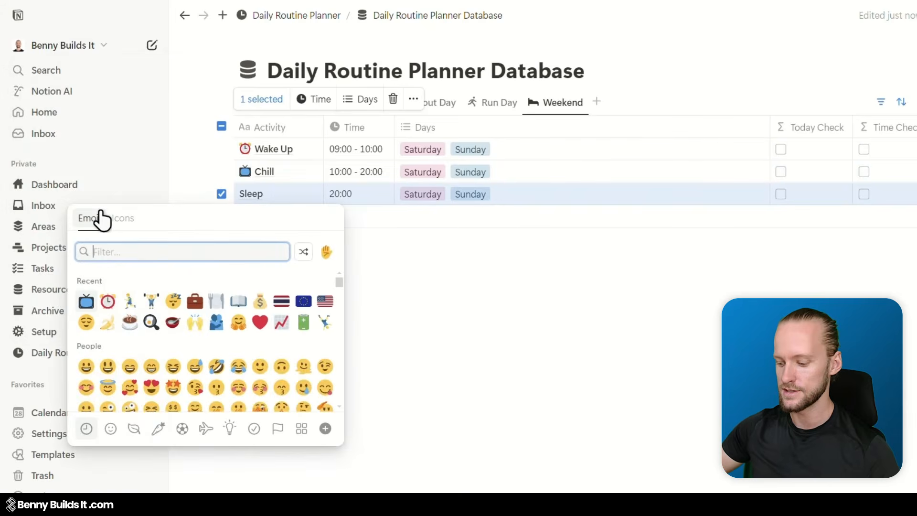
type("sleep")
left_click(130, 281)
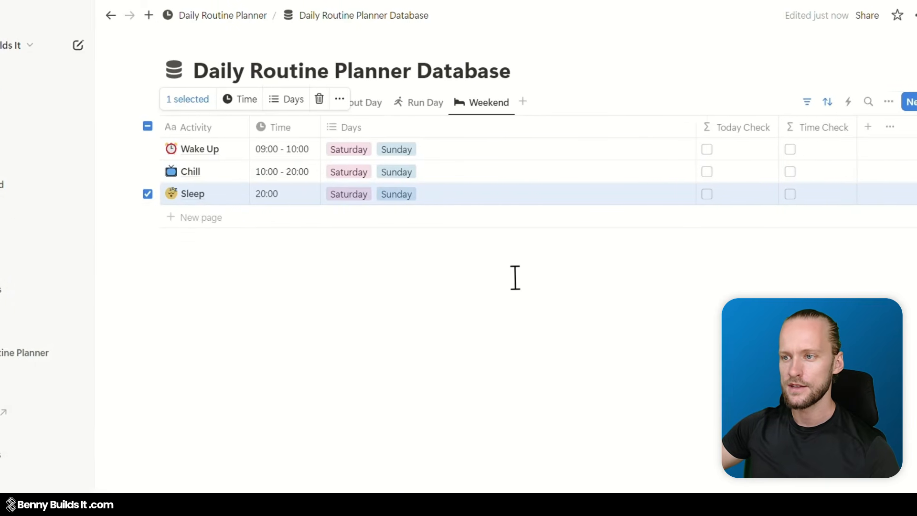
left_click(575, 290)
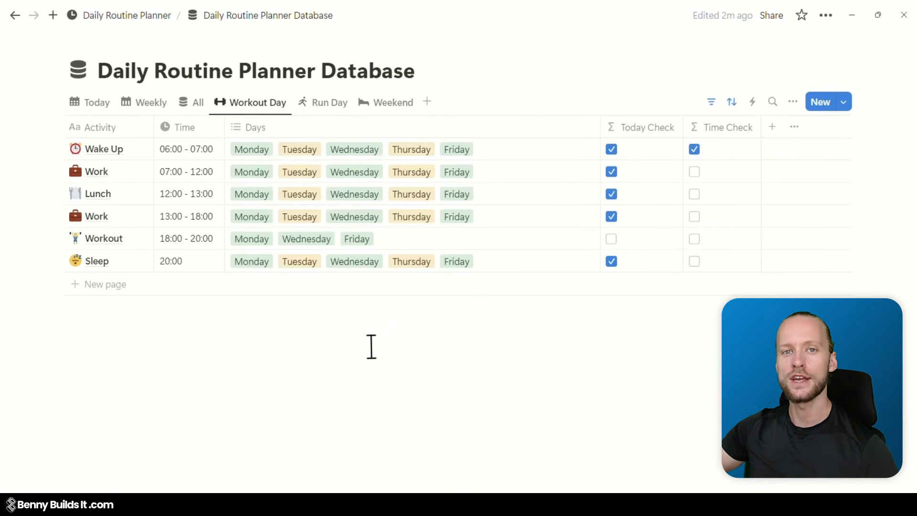
Look through the Weekly view from Monday to Sunday and lock the database
left_click(150, 104)
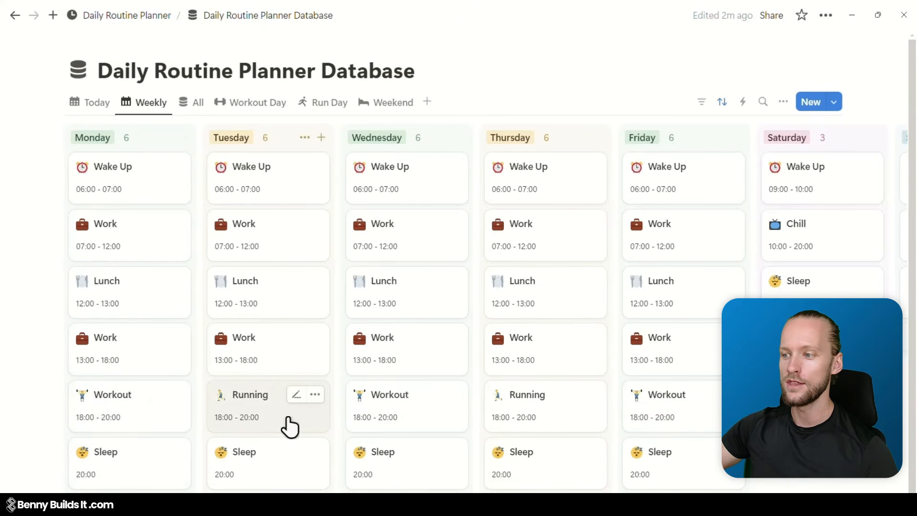
scroll(453, 310, "right", 6)
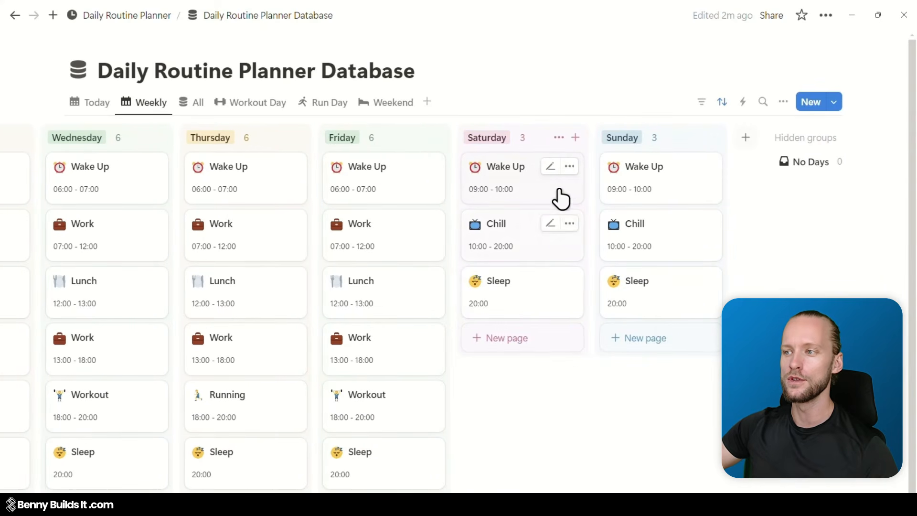
scroll(454, 310, "left", 6)
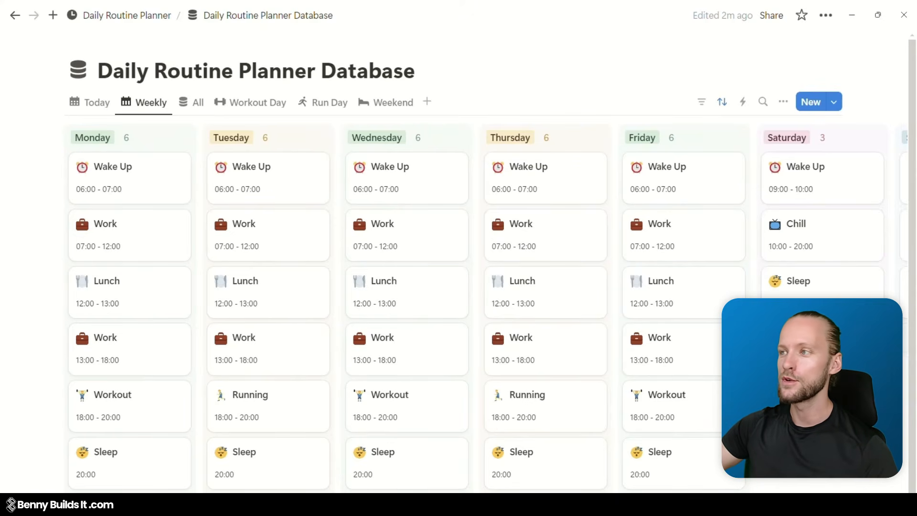
left_click(826, 15)
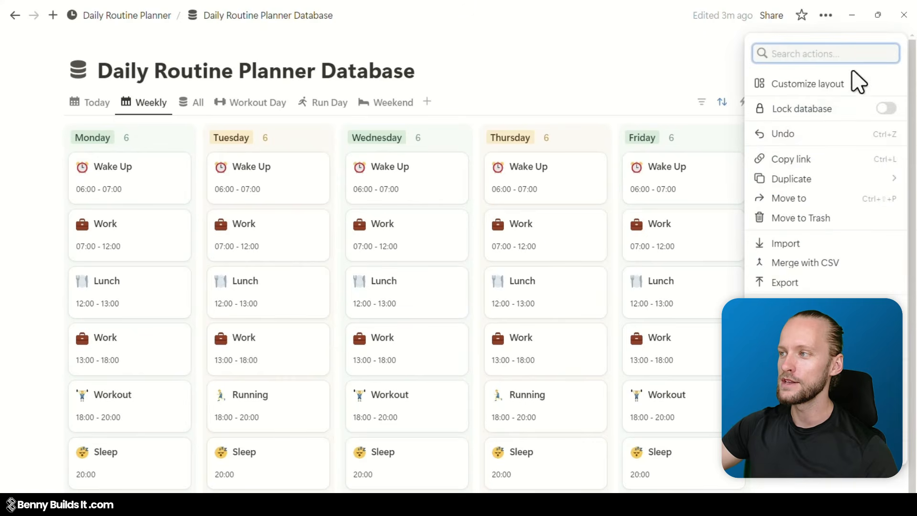
left_click(884, 109)
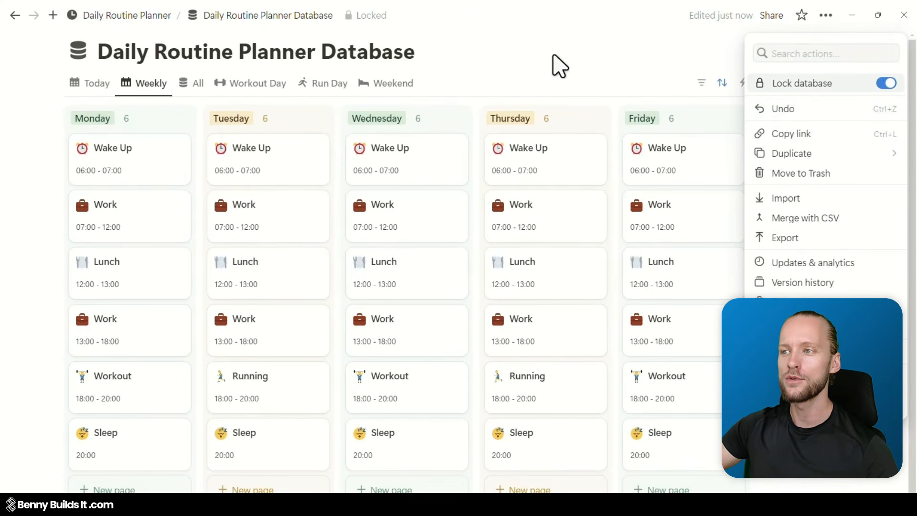
left_click(558, 65)
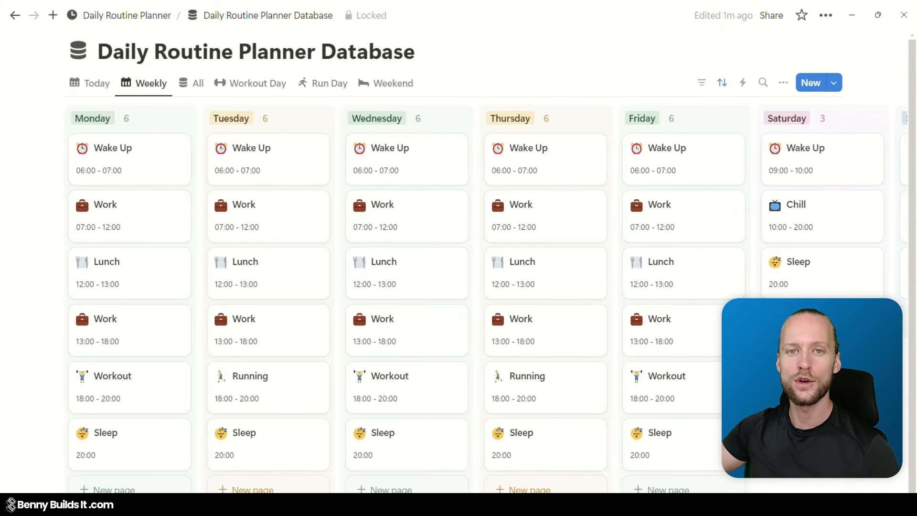
Open the Daily Routine Planner page and add empty lines between its title and the Content callout
left_click(141, 18)
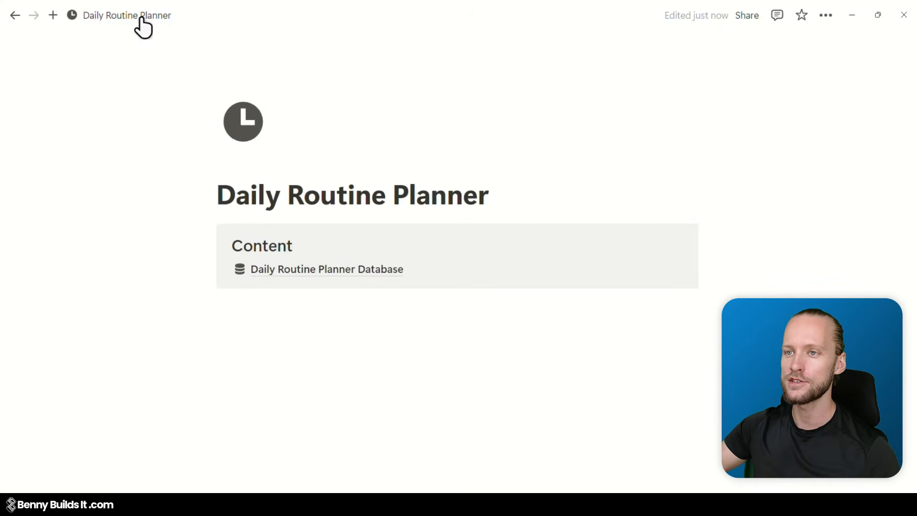
left_click(270, 312)
key("Return")
key("Return")
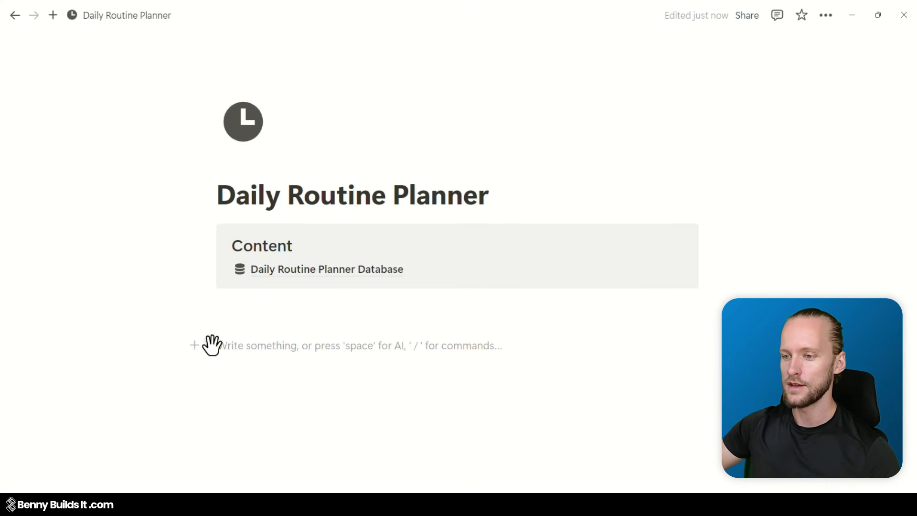
left_click_drag(211, 346, 230, 220)
left_click(235, 225)
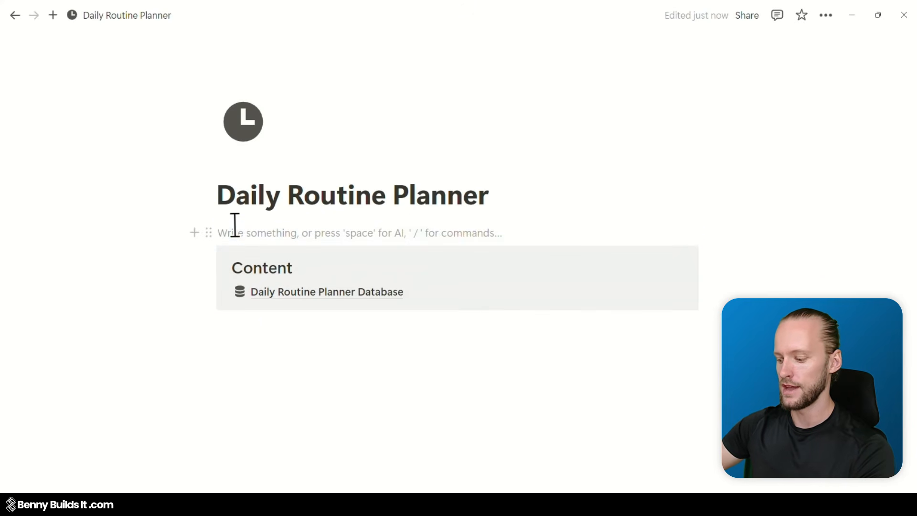
key("Return")
key("Return")
left_click(239, 250)
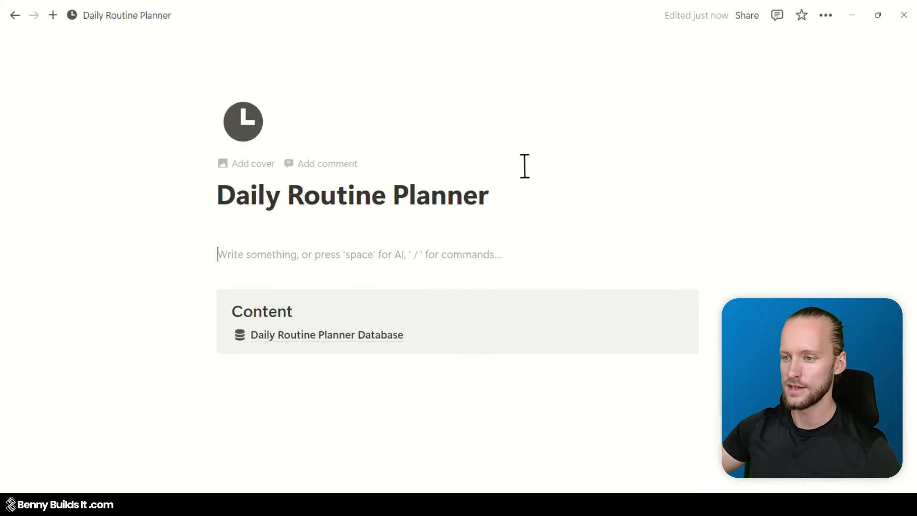
Insert a callout above the Content callout with the level 2 heading "Daily Schedule"
type("/call")
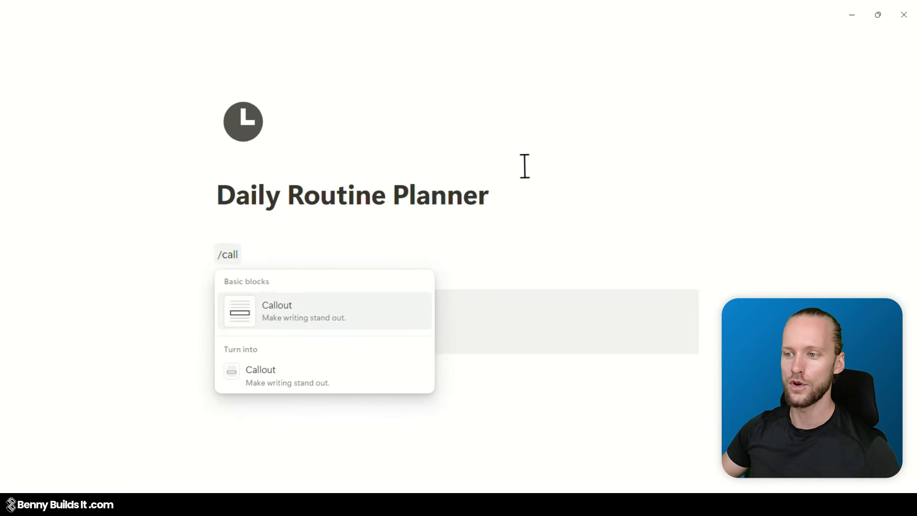
key("Return")
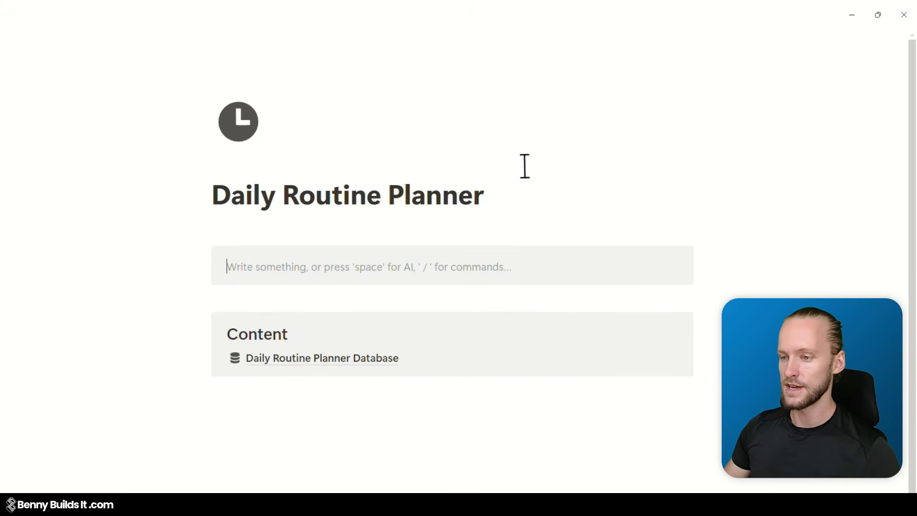
type("## ")
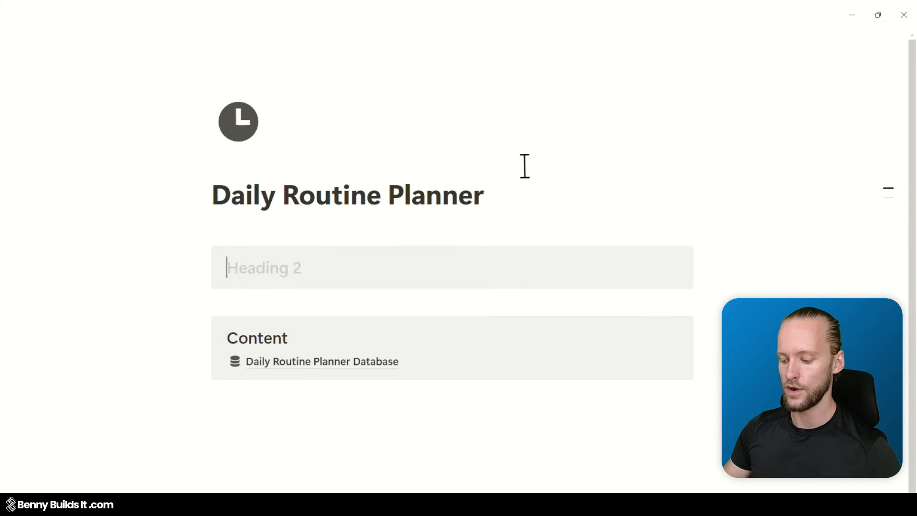
type("Daily Sch")
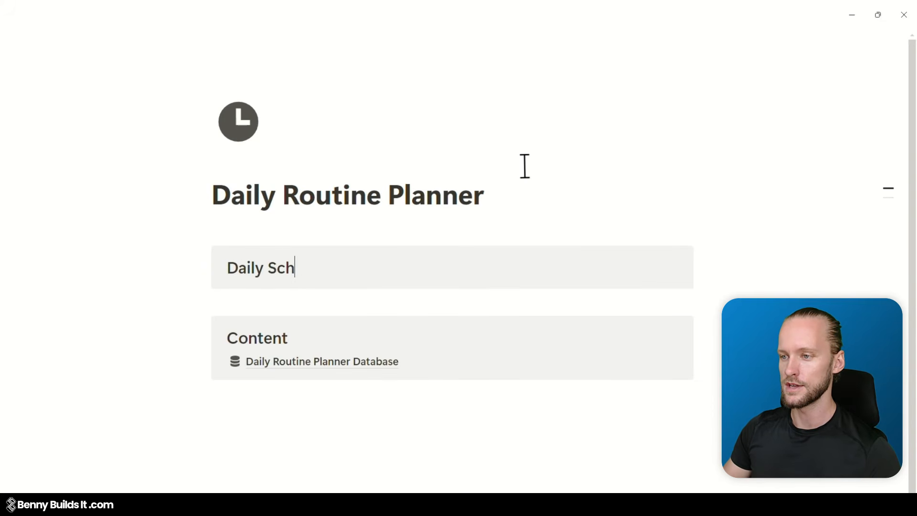
type("edule")
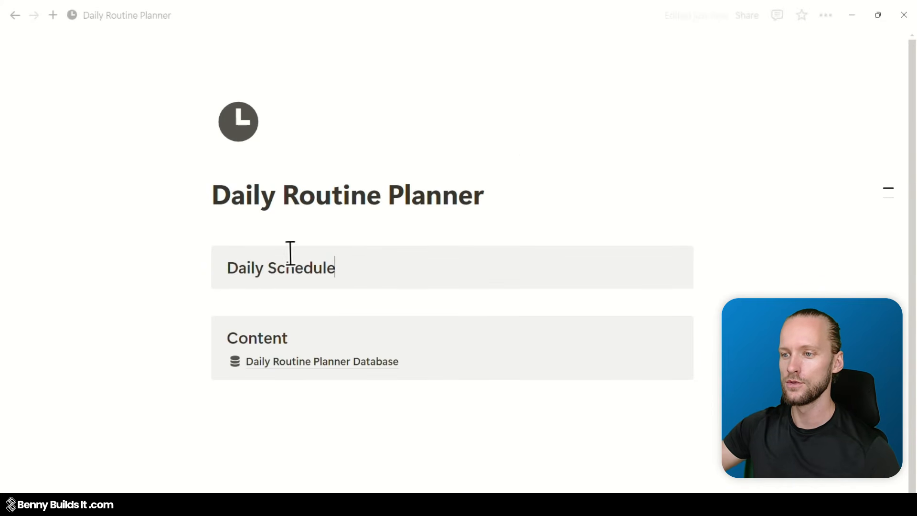
Give the Daily Schedule callout the clock icon
left_click(203, 257)
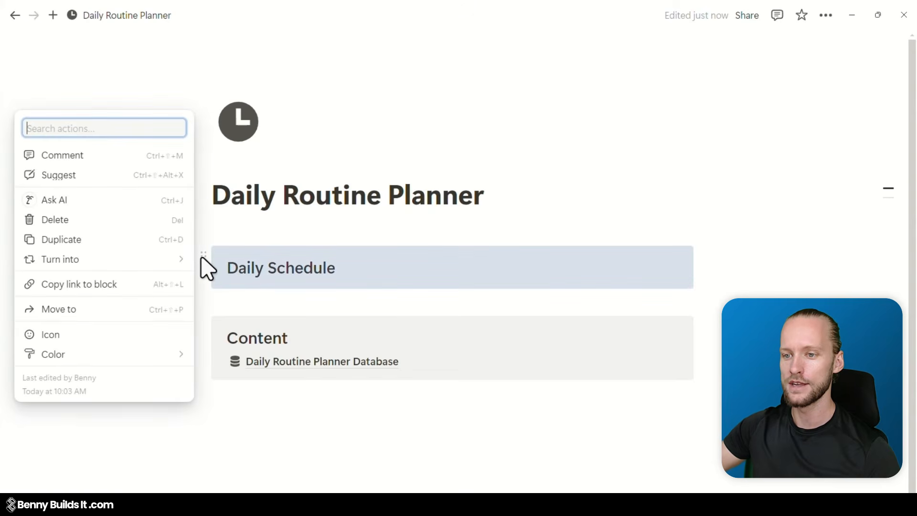
left_click(86, 337)
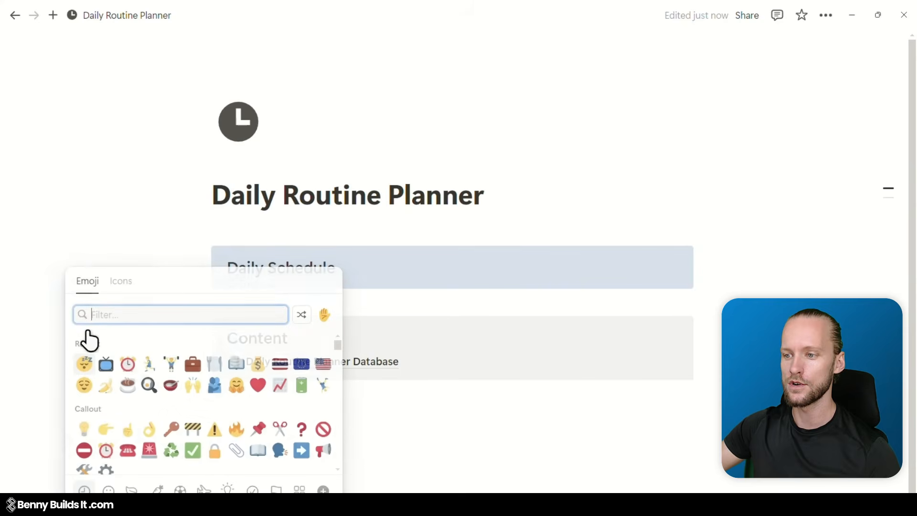
left_click(119, 283)
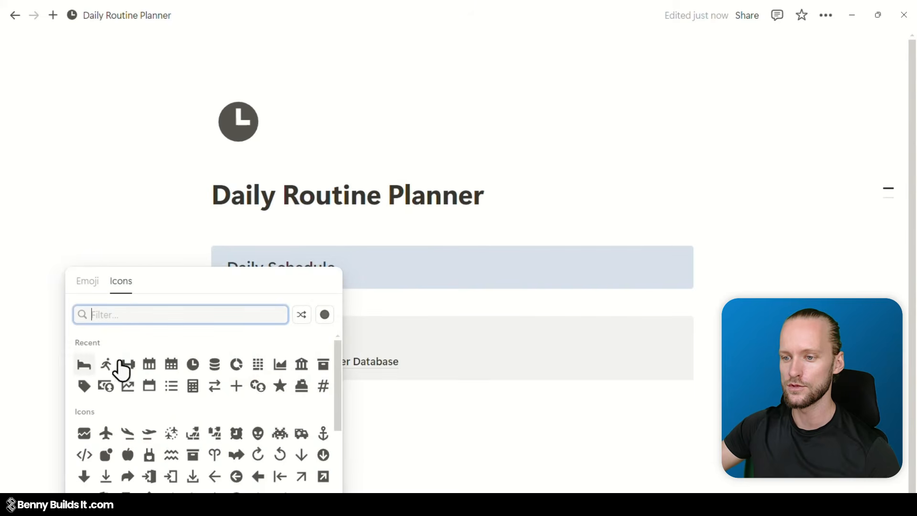
left_click(193, 367)
Insert a linked Today view of the Daily Routine Planner Database below the Daily Schedule callout and hide the database title
left_click(260, 301)
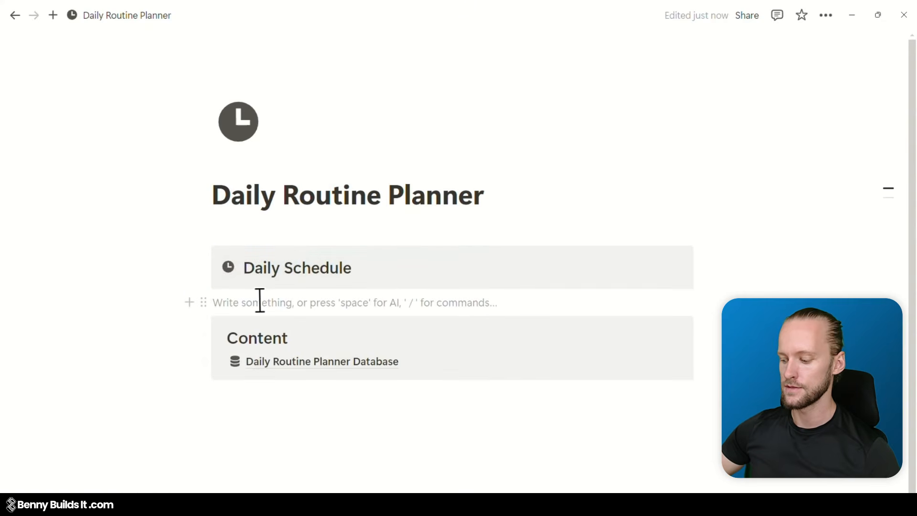
key("Return")
key("Up")
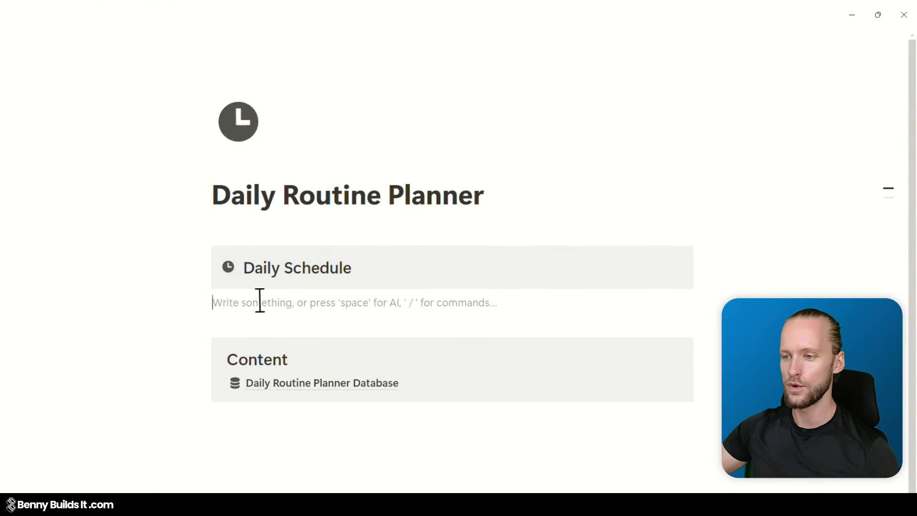
scroll(477, 456, "down", 1)
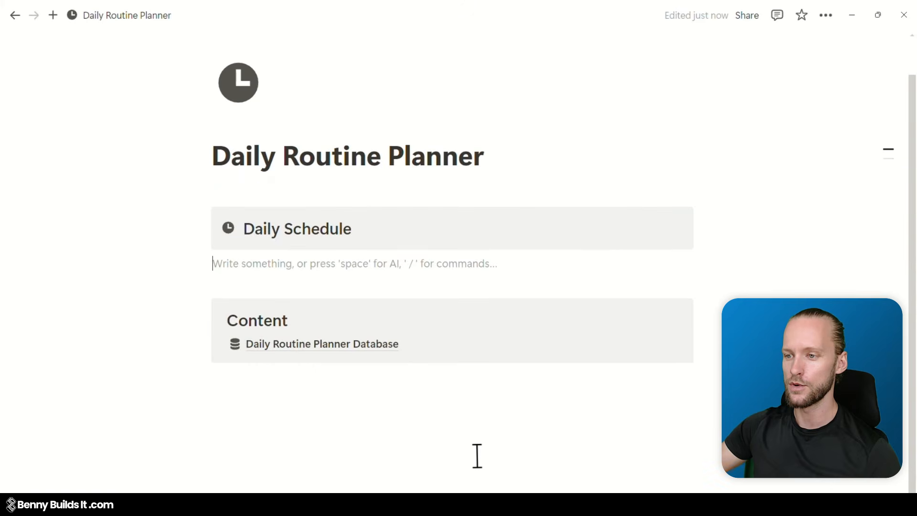
type("/linked")
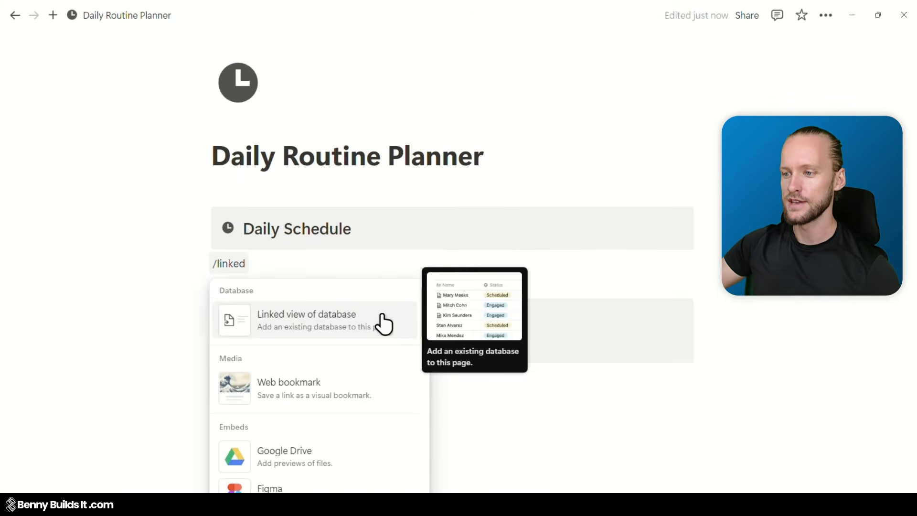
left_click(384, 322)
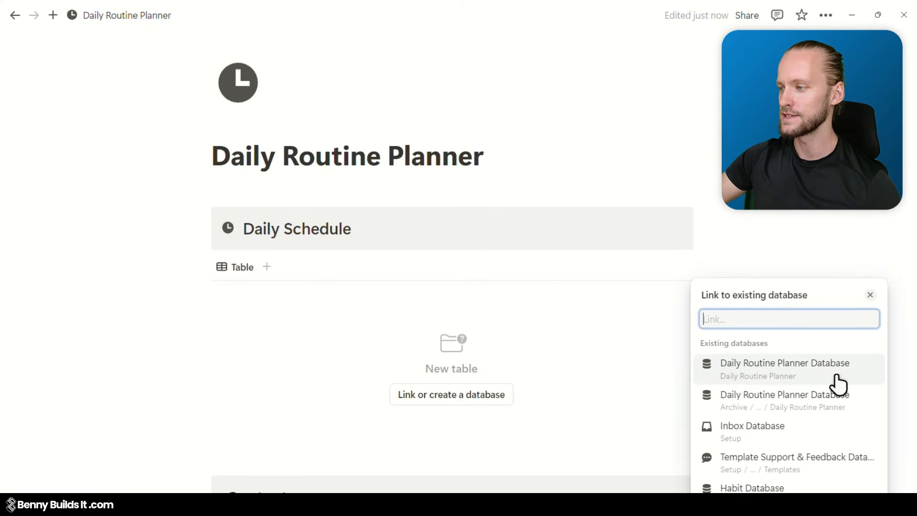
left_click(868, 385)
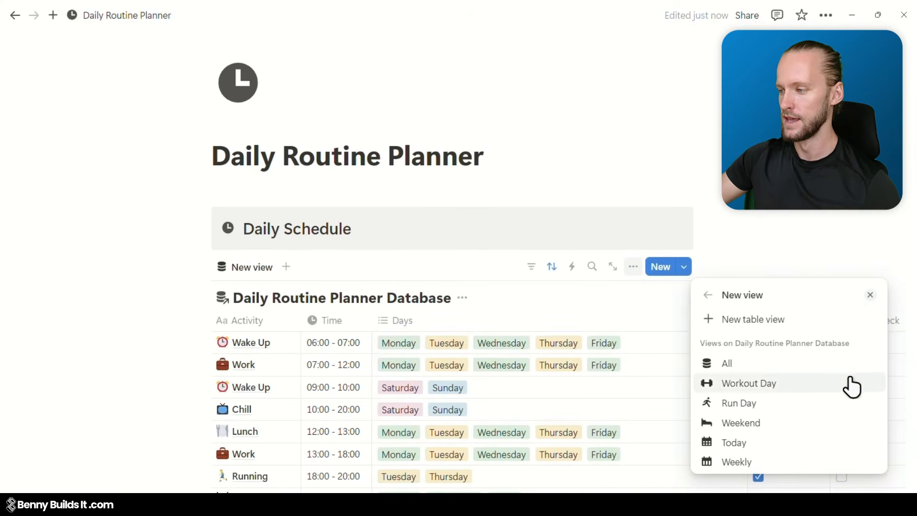
left_click(763, 449)
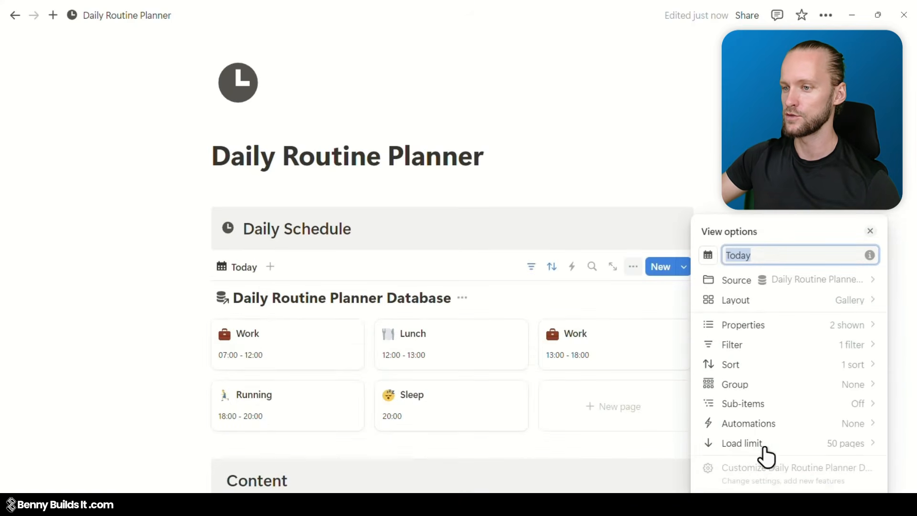
left_click(492, 300)
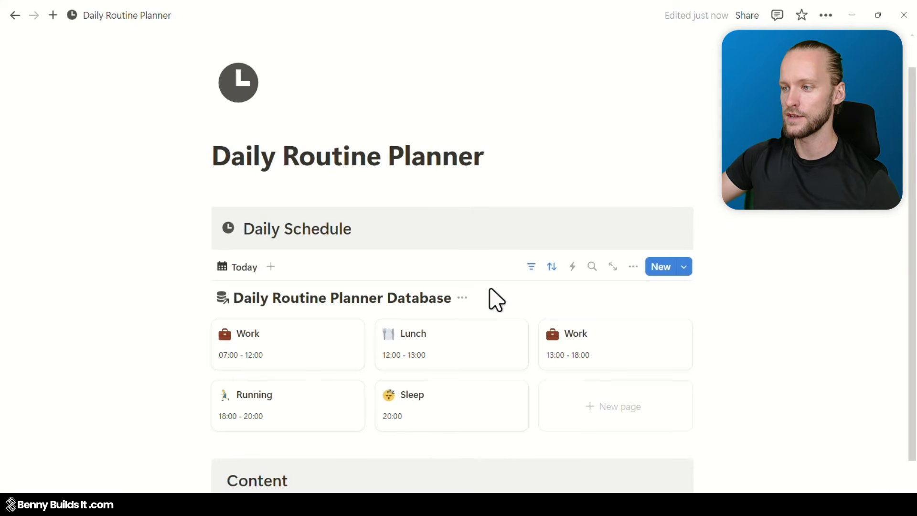
left_click(462, 303)
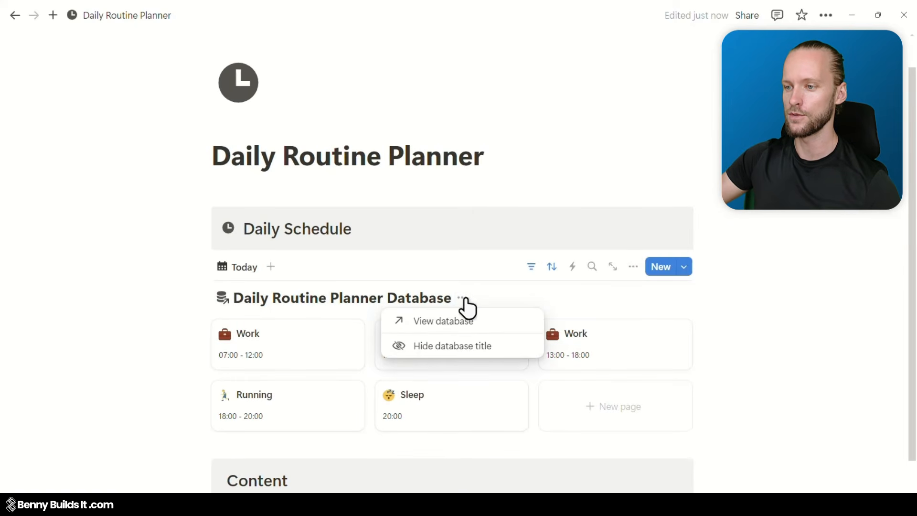
left_click(476, 352)
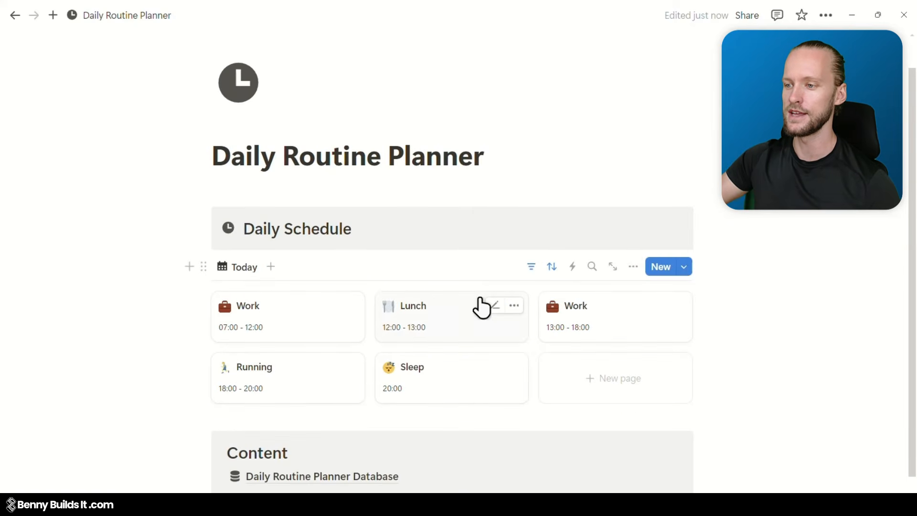
Add the database's existing Weekly view beside the linked Today view under Daily Schedule and hide its database title
left_click(271, 266)
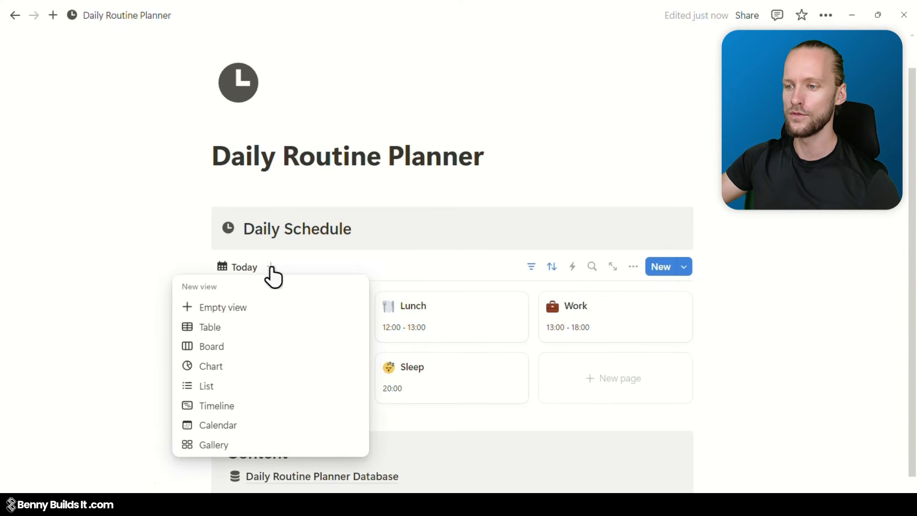
left_click(252, 310)
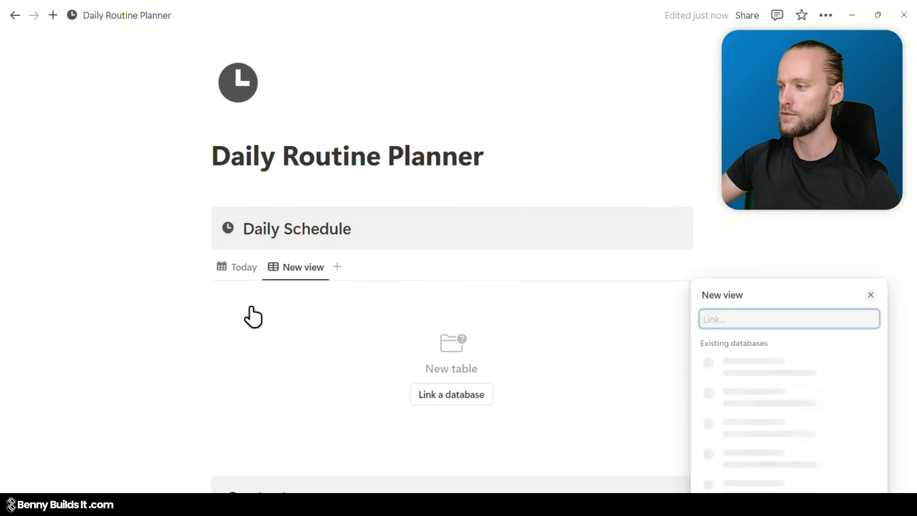
left_click(807, 371)
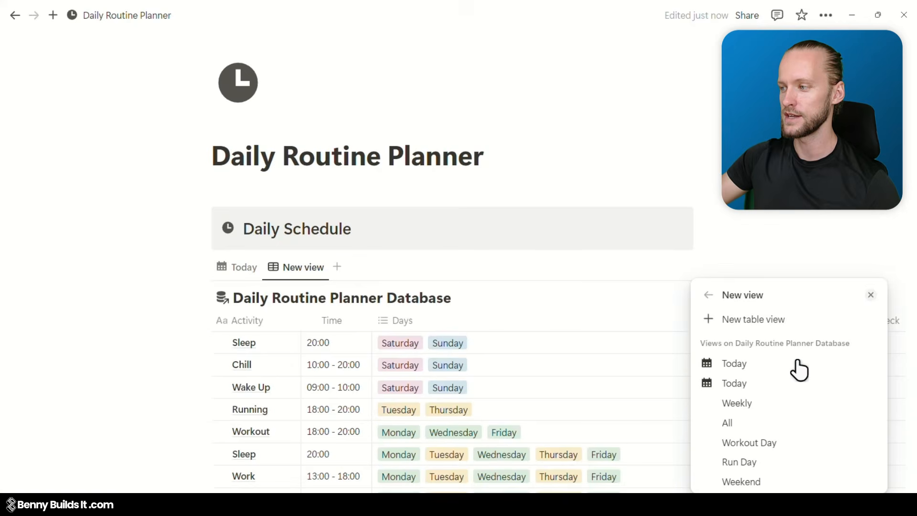
left_click(759, 406)
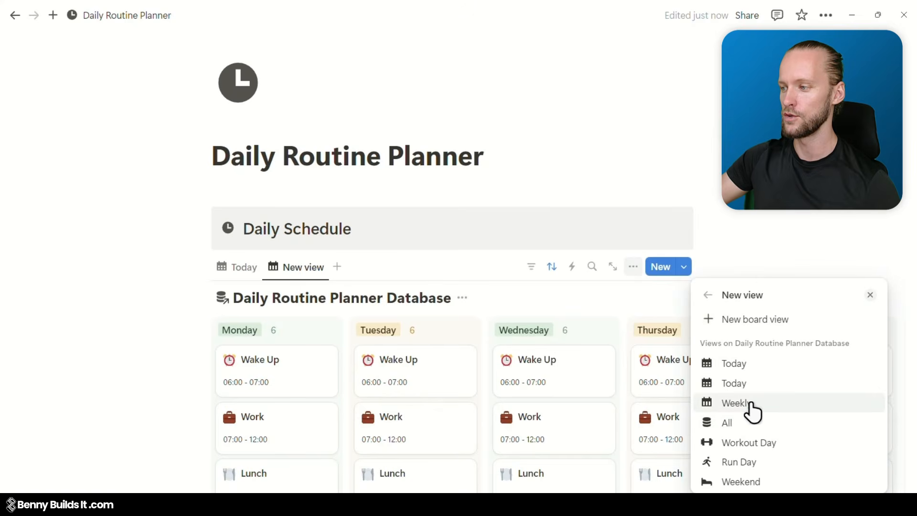
left_click(752, 405)
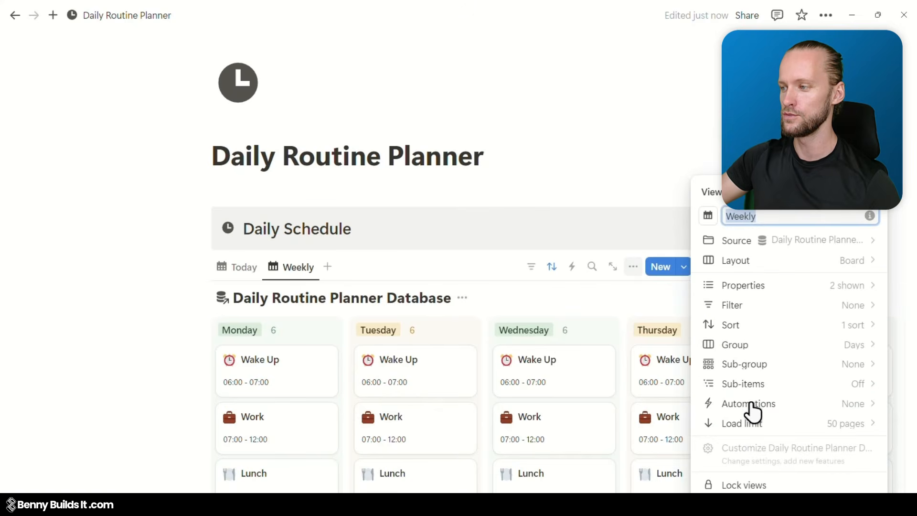
left_click(459, 298)
left_click(461, 297)
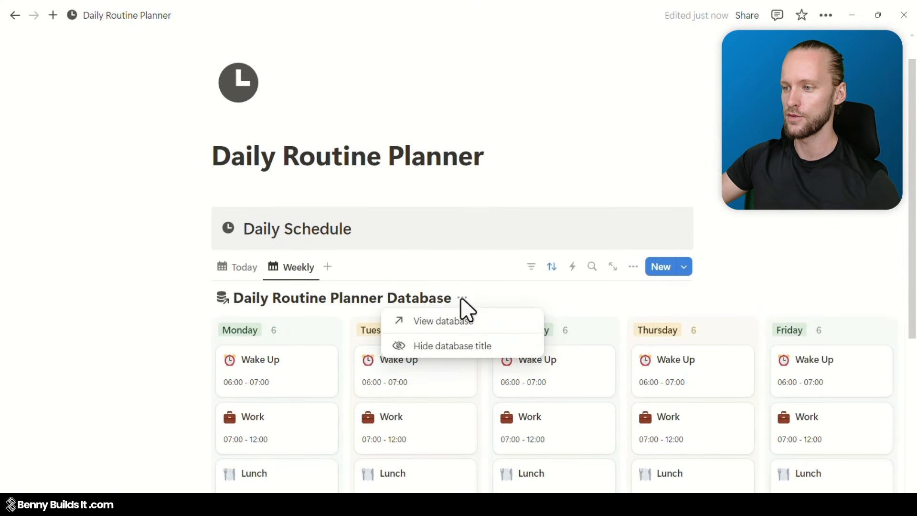
left_click(440, 345)
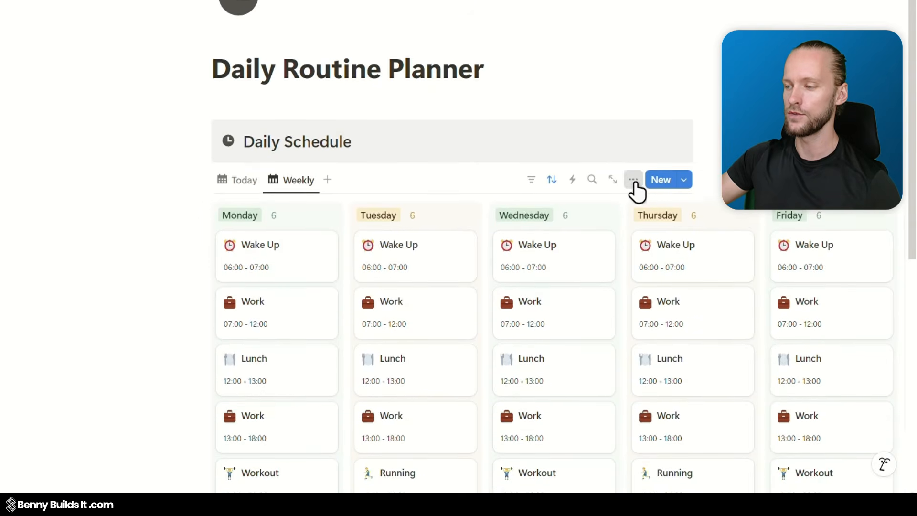
Lock the views of the linked database under the Daily Schedule callout
left_click(635, 267)
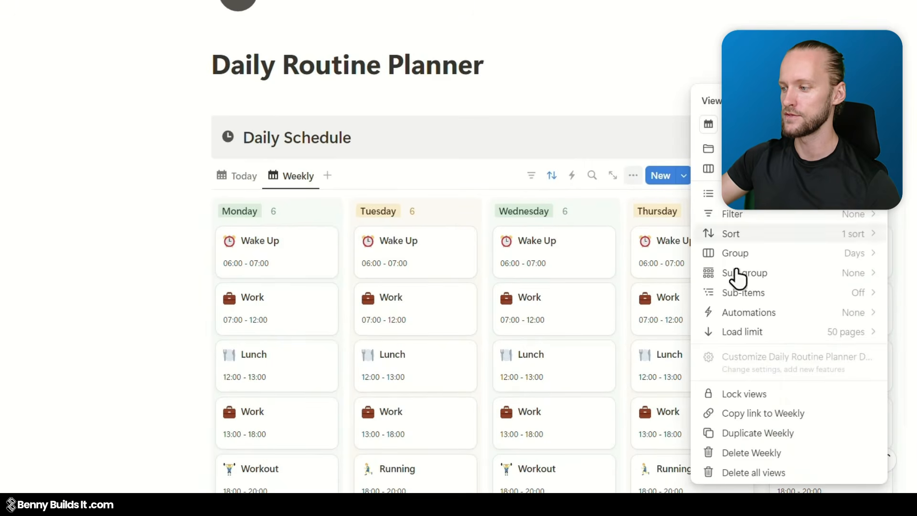
left_click(753, 397)
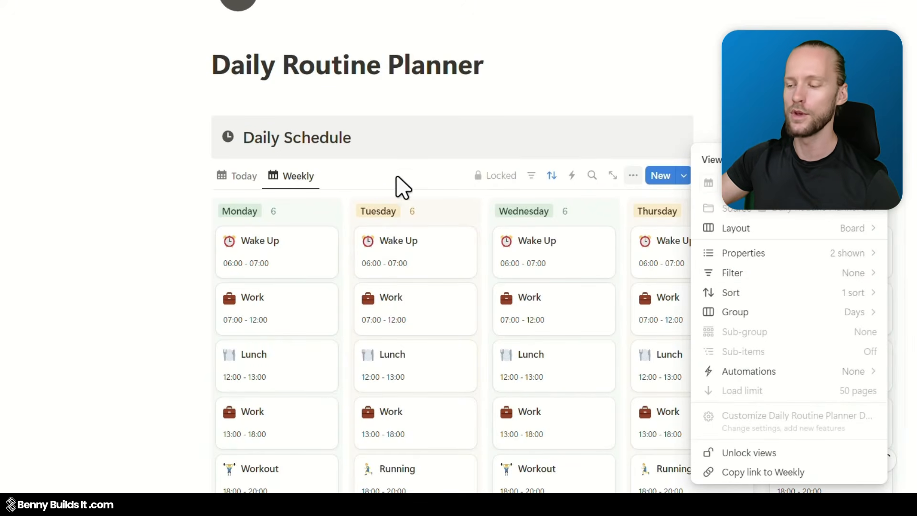
left_click(360, 187)
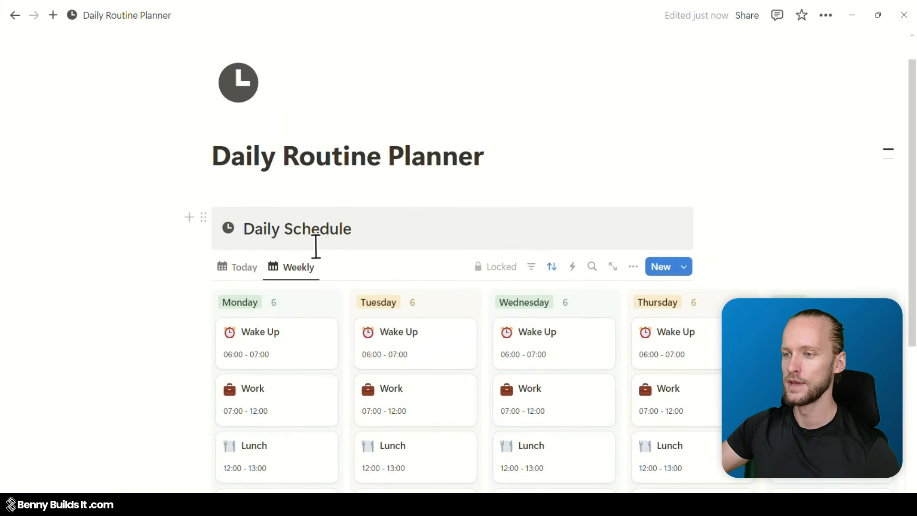
Compare the linked Today and Weekly views, checking the weekly board across all its day columns
scroll(352, 227, "down", 2)
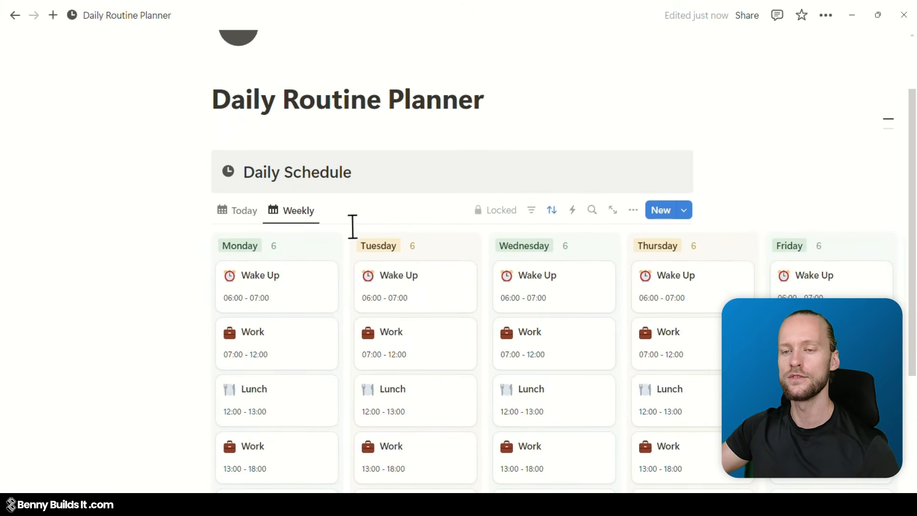
left_click(241, 212)
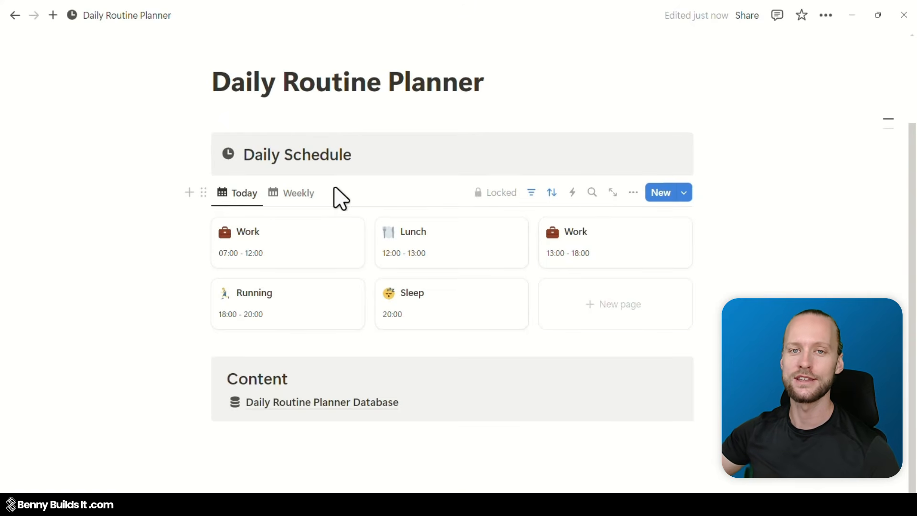
left_click(301, 196)
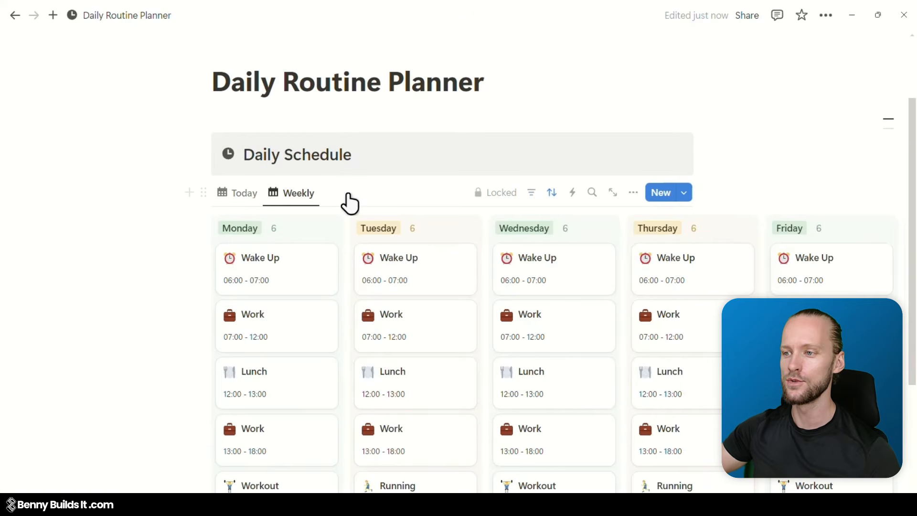
scroll(361, 196, "down", 3)
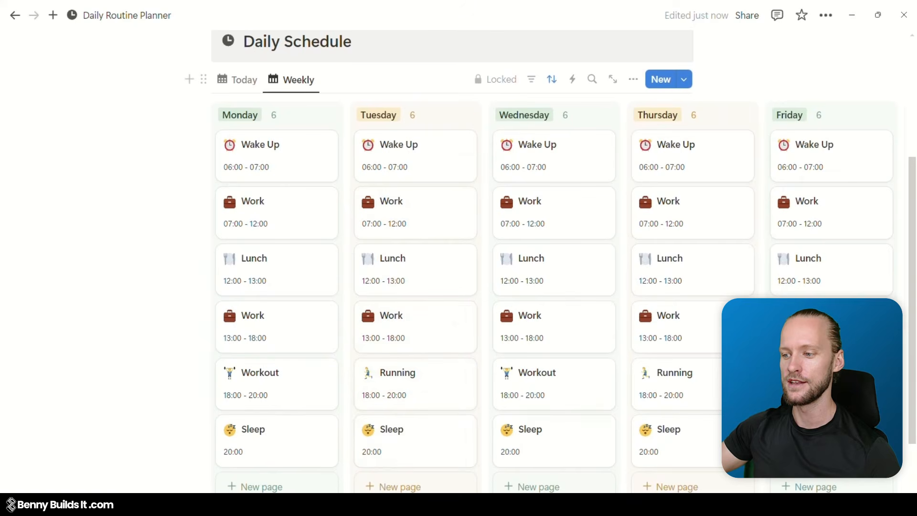
scroll(659, 419, "right", 10)
scroll(660, 420, "left", 3)
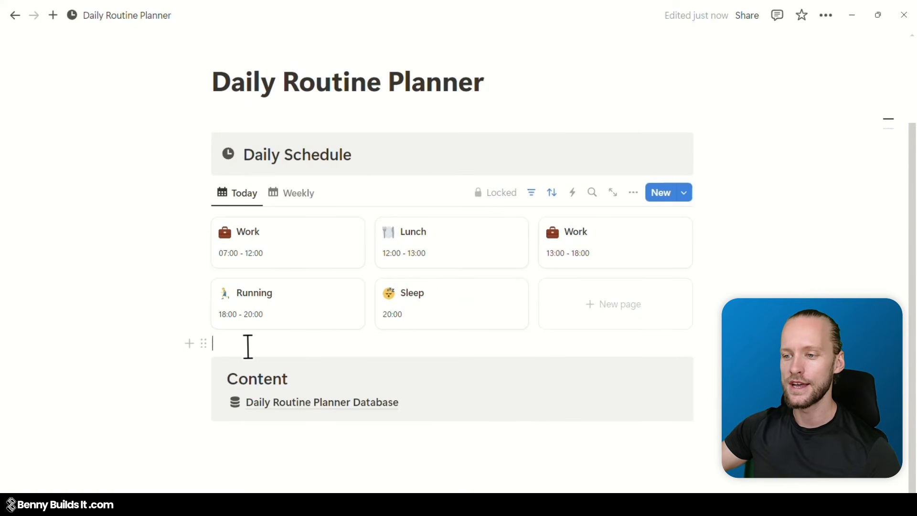
Insert a divider between the linked schedule views and the Content callout, and lock the Daily Routine Planner page
key("Return")
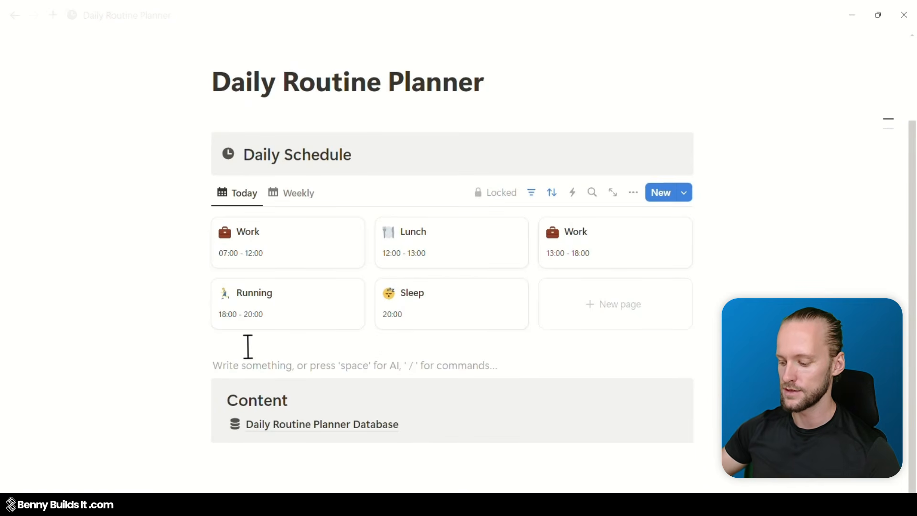
type("---")
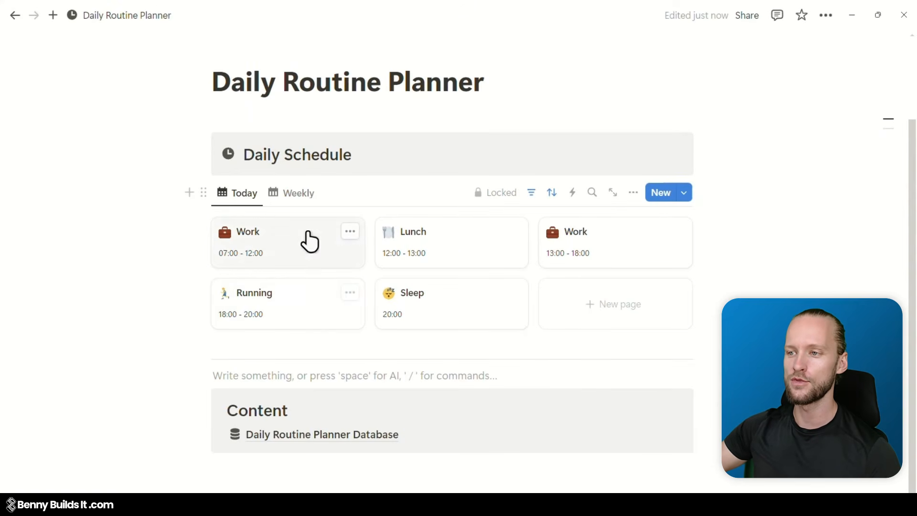
scroll(764, 291, "up", 3)
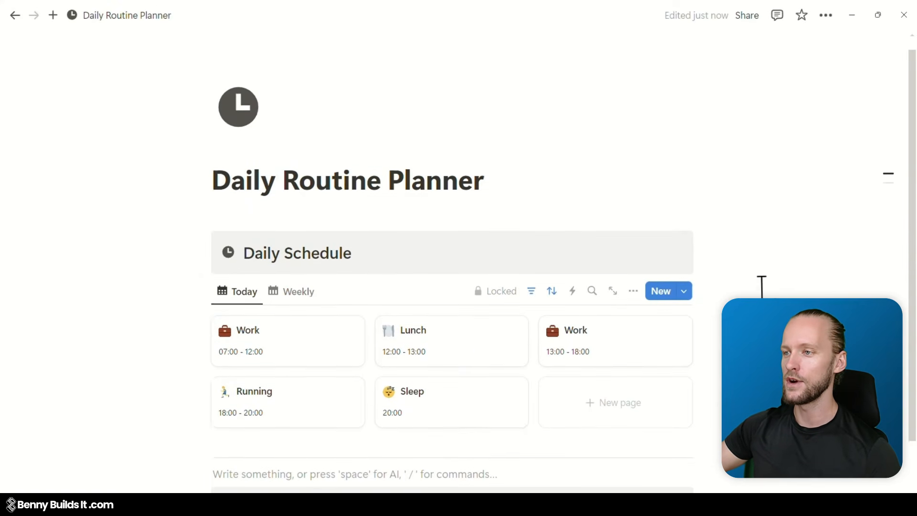
left_click(824, 16)
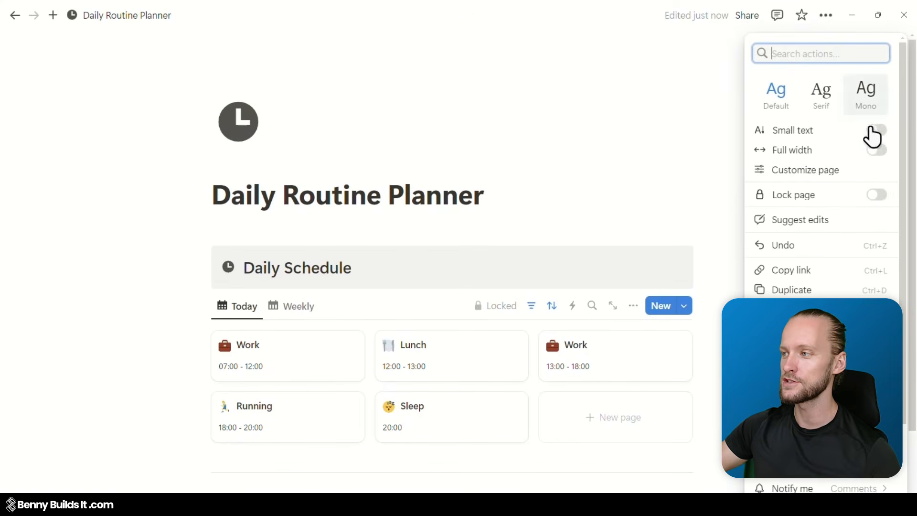
left_click(877, 195)
left_click(660, 193)
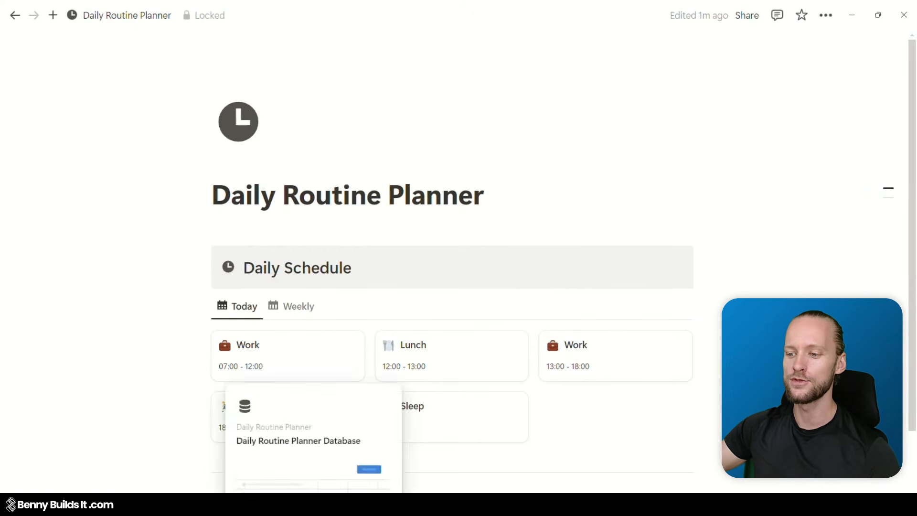
Open and unlock the Daily Routine Planner Database to review its Run Day and Workout Day views
left_click(291, 502)
left_click(368, 15)
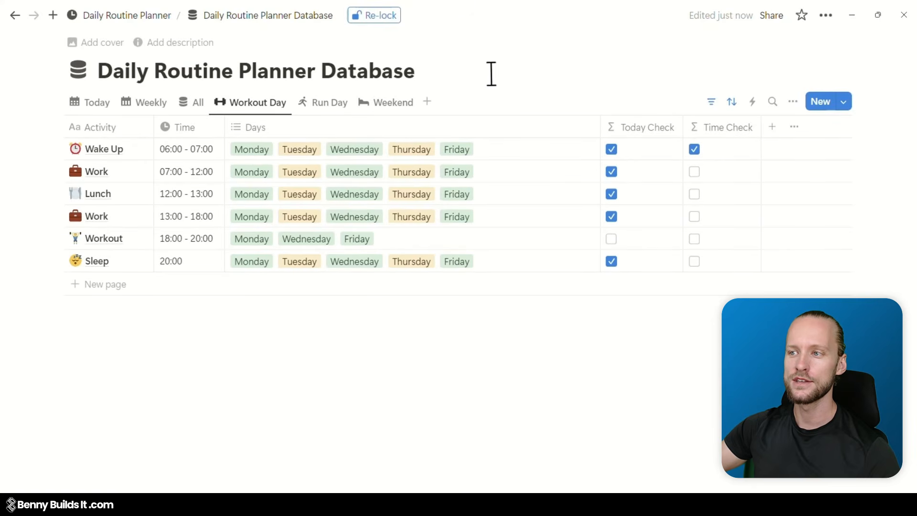
left_click(301, 108)
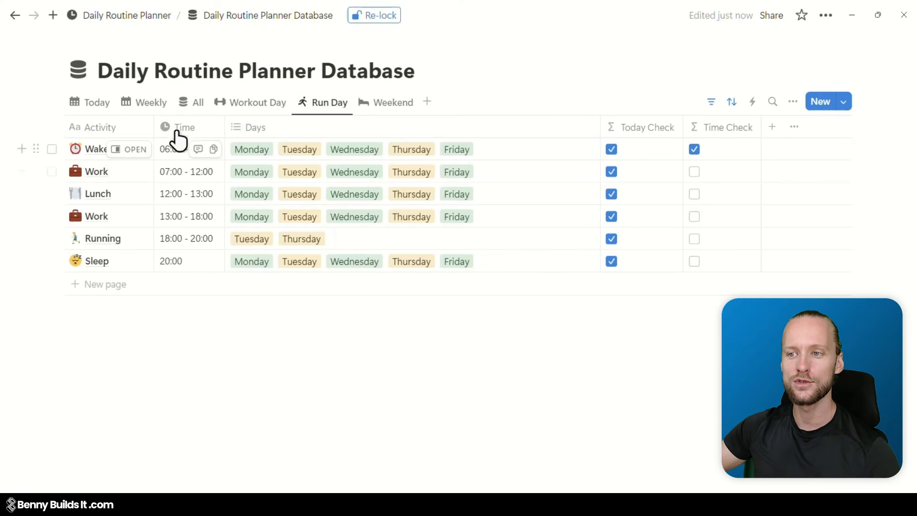
left_click(278, 111)
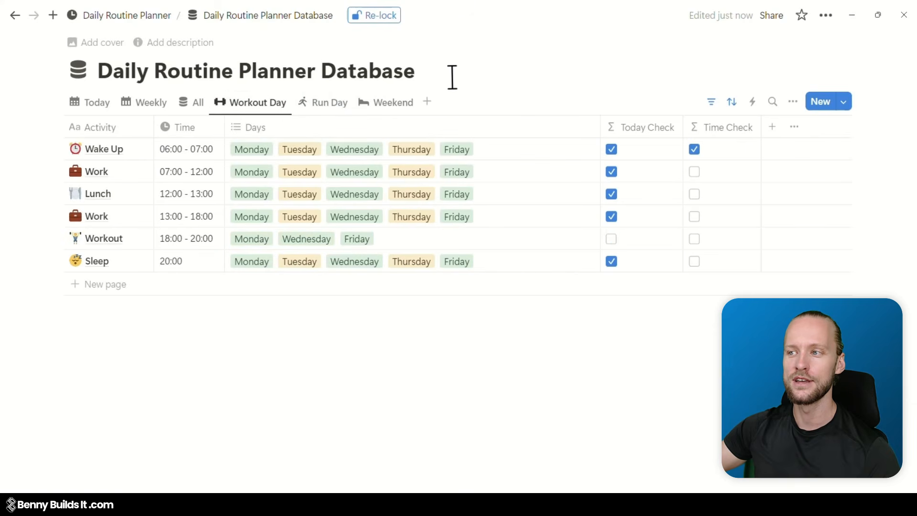